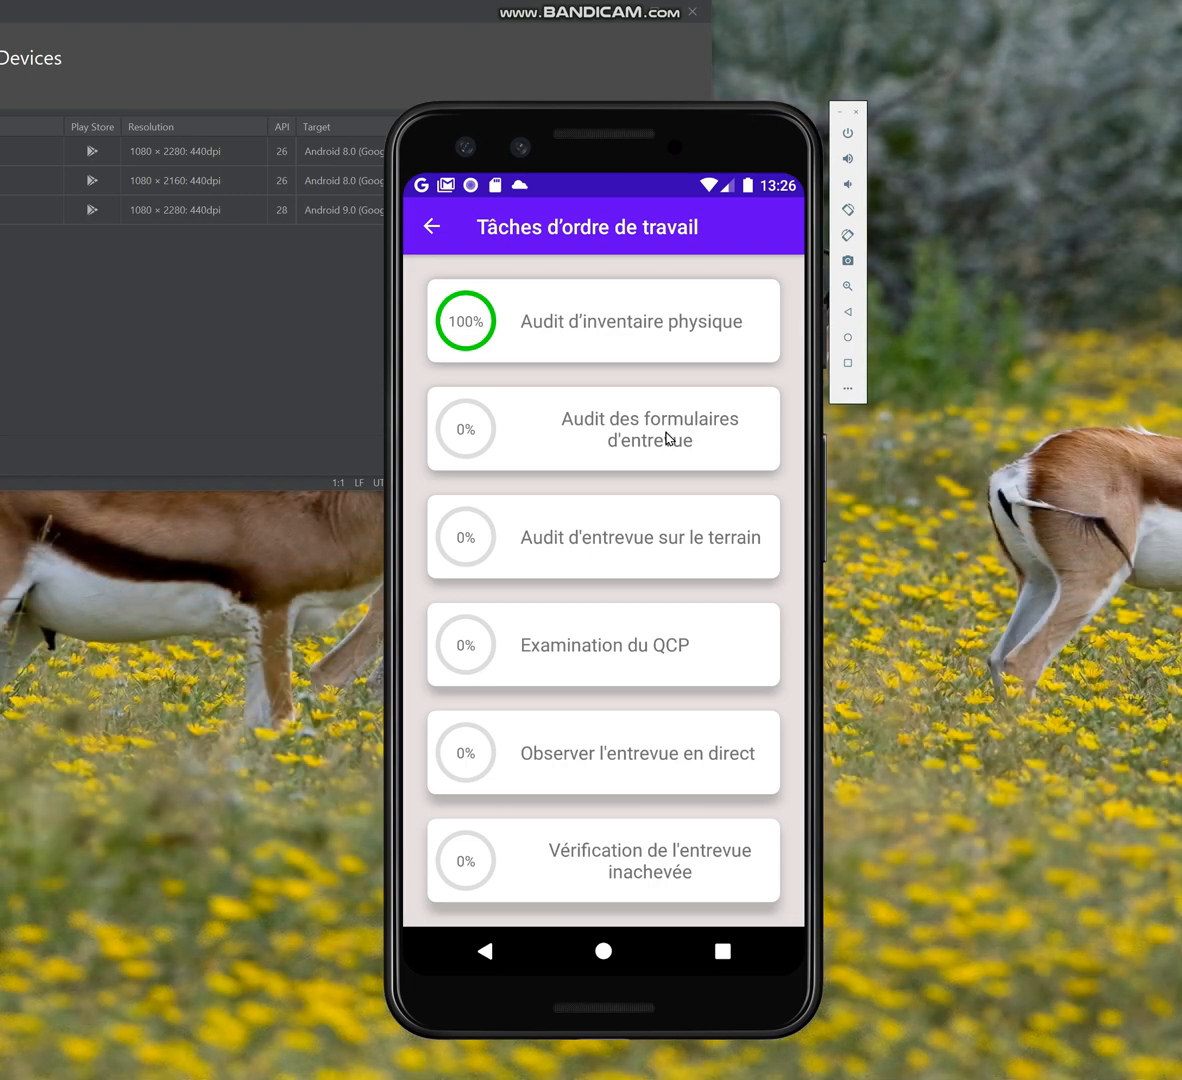
Open interview CI01_152_20220721_1489 in Audit des formulaires d'entrevue and answer Oui for both the collection sheet and the authorization form
{"action": "left_click", "coordinate": [659, 436]}
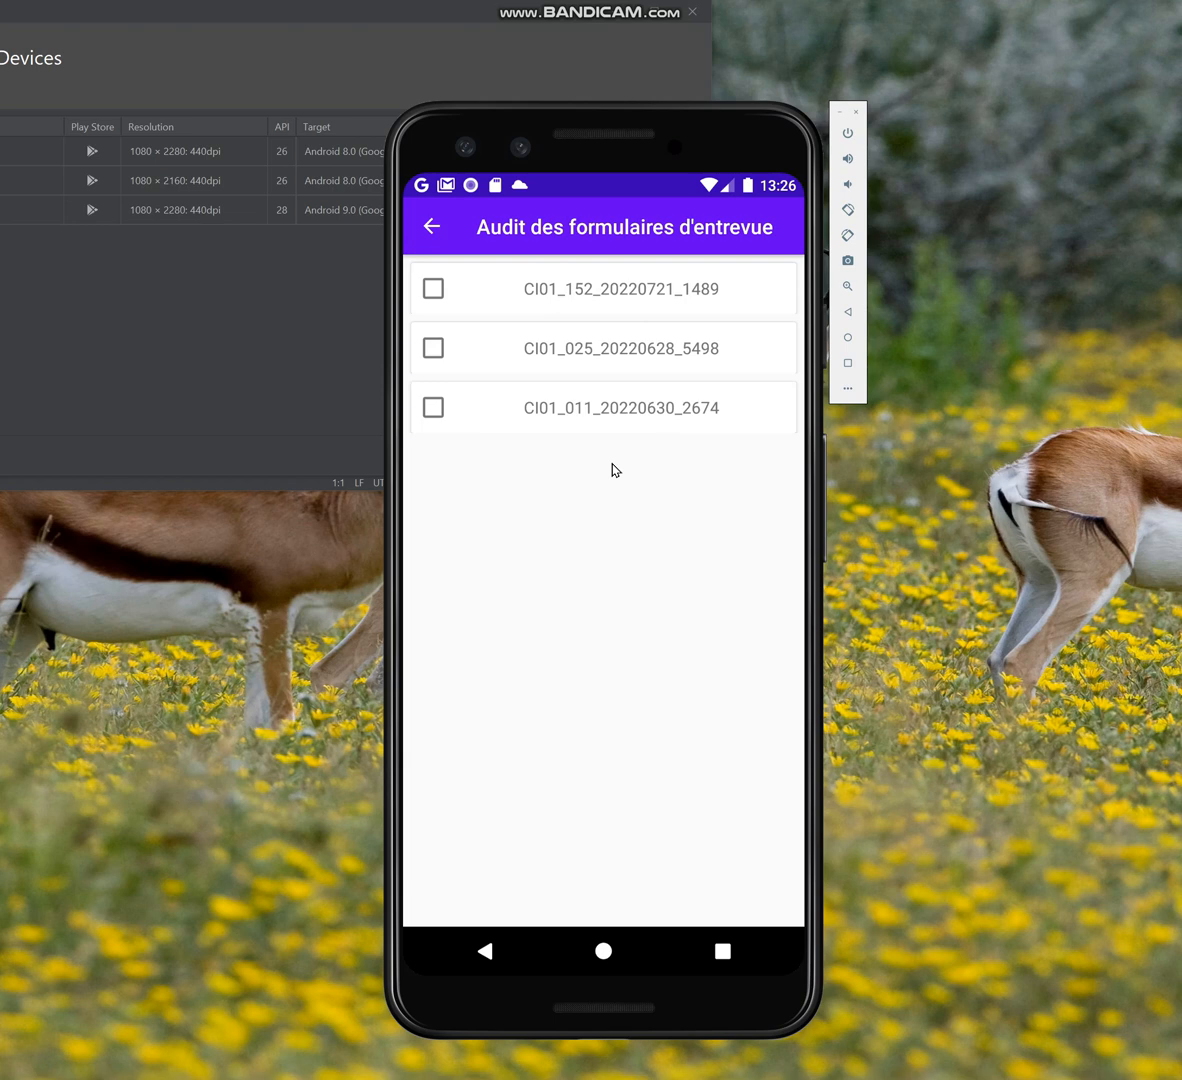
{"action": "left_click", "coordinate": [625, 296]}
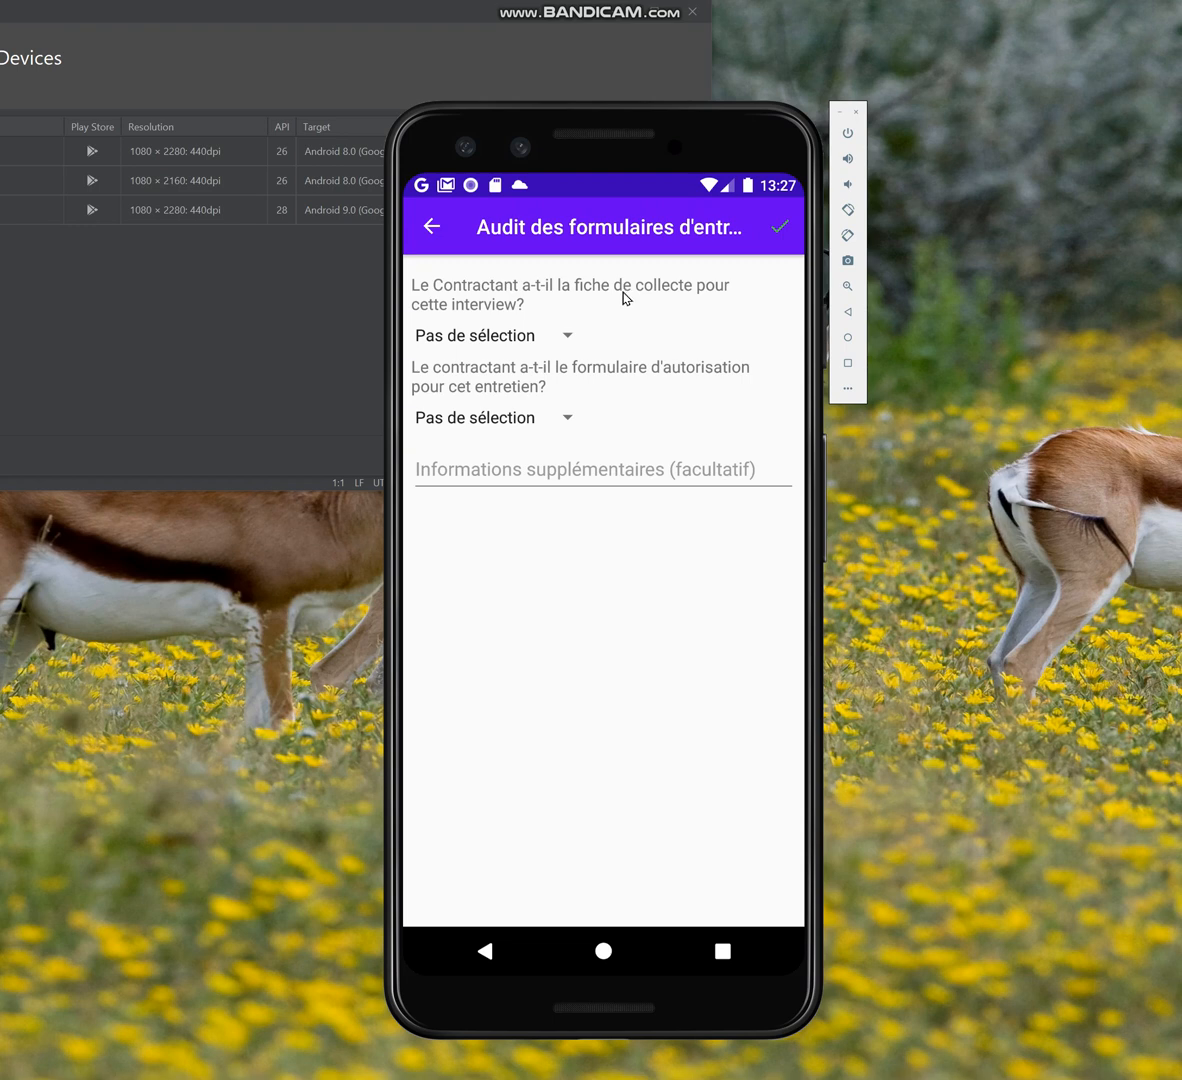
{"action": "left_click", "coordinate": [538, 335]}
{"action": "left_click", "coordinate": [450, 358]}
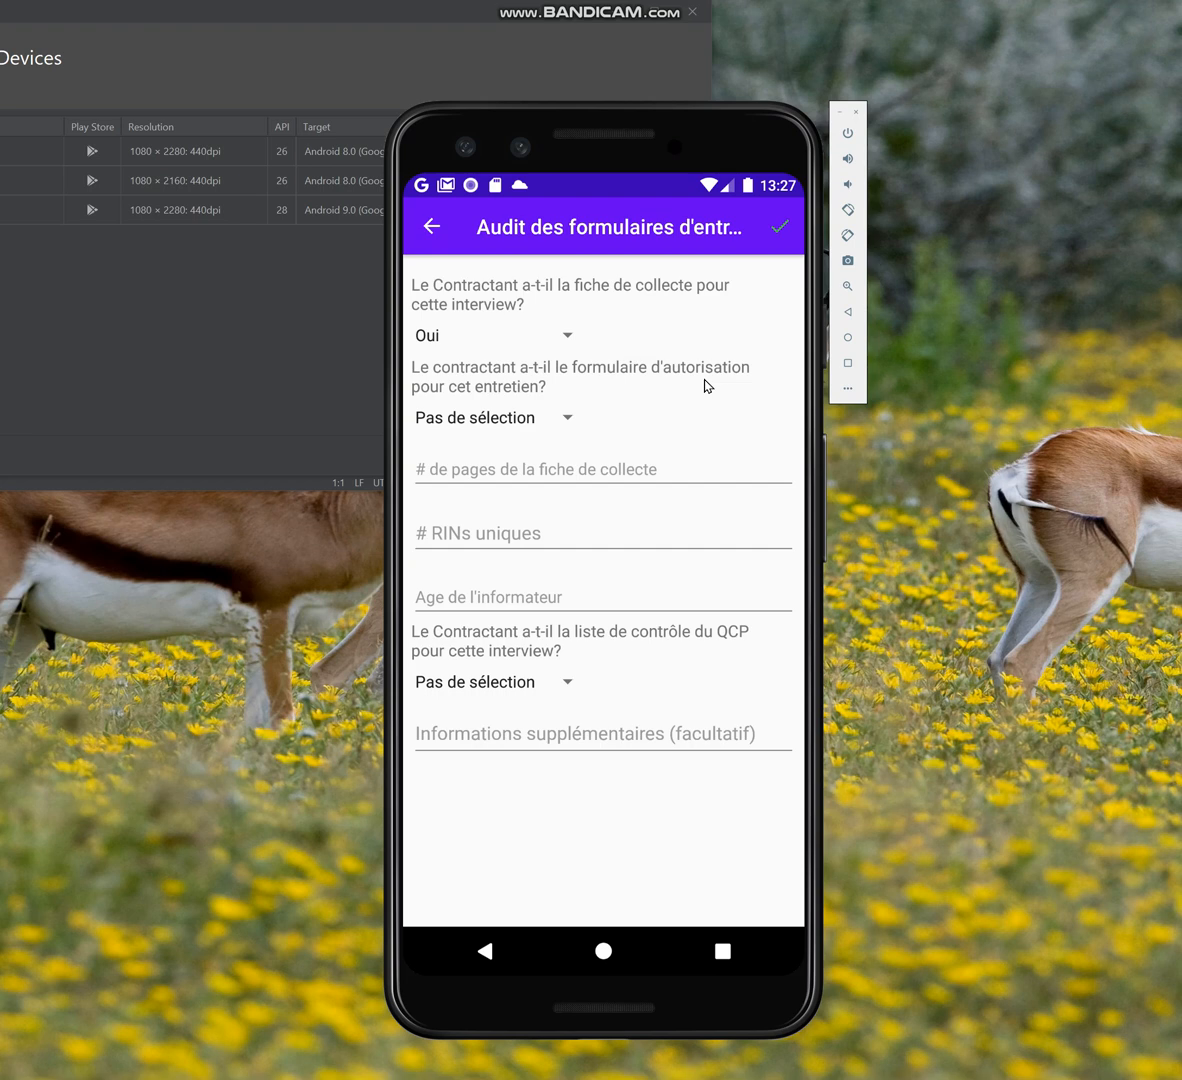
{"action": "left_click", "coordinate": [458, 416]}
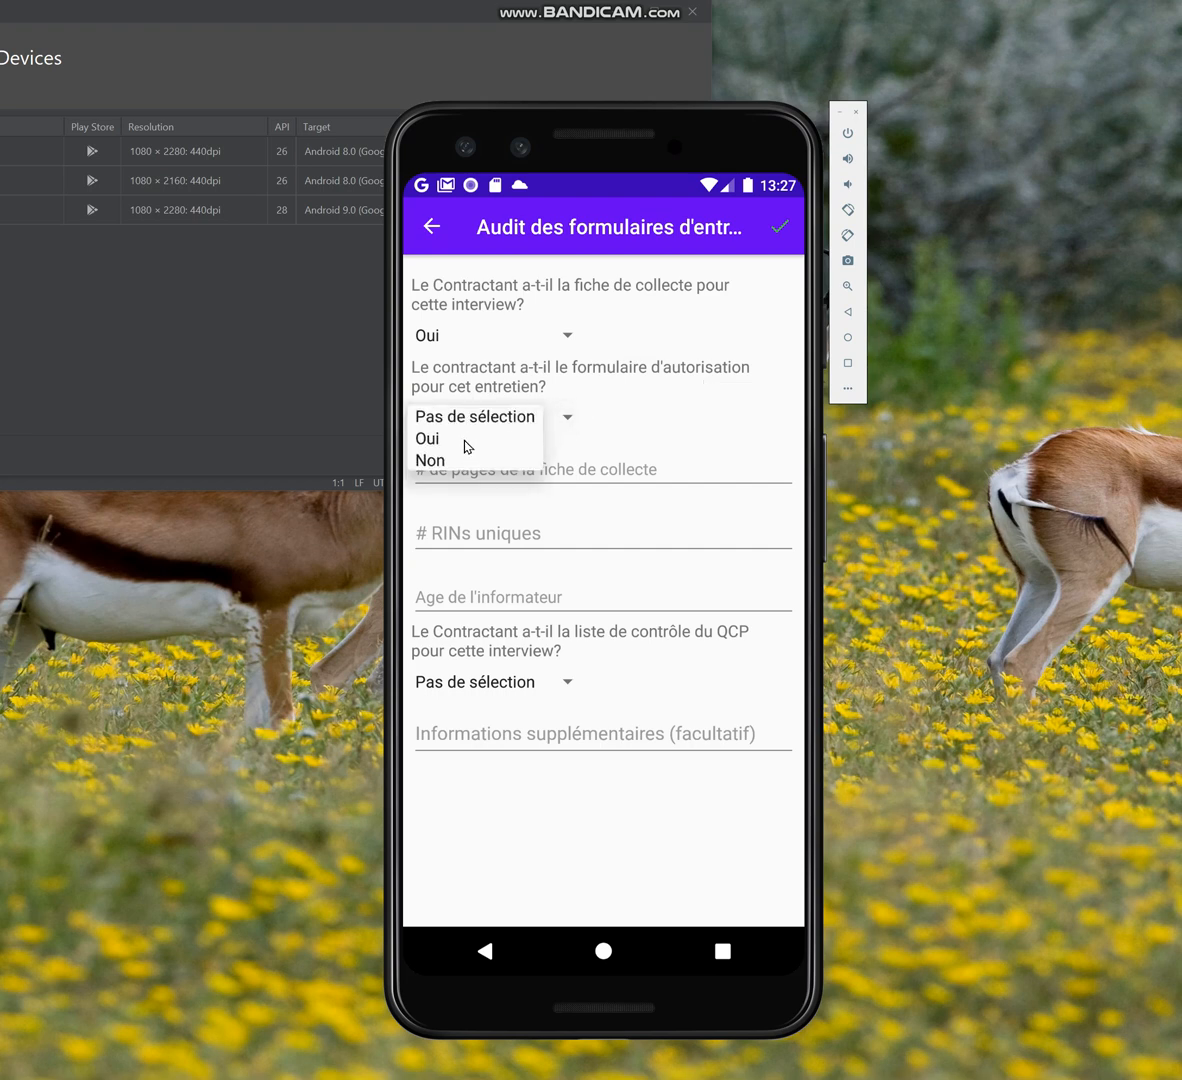
{"action": "left_click", "coordinate": [440, 439]}
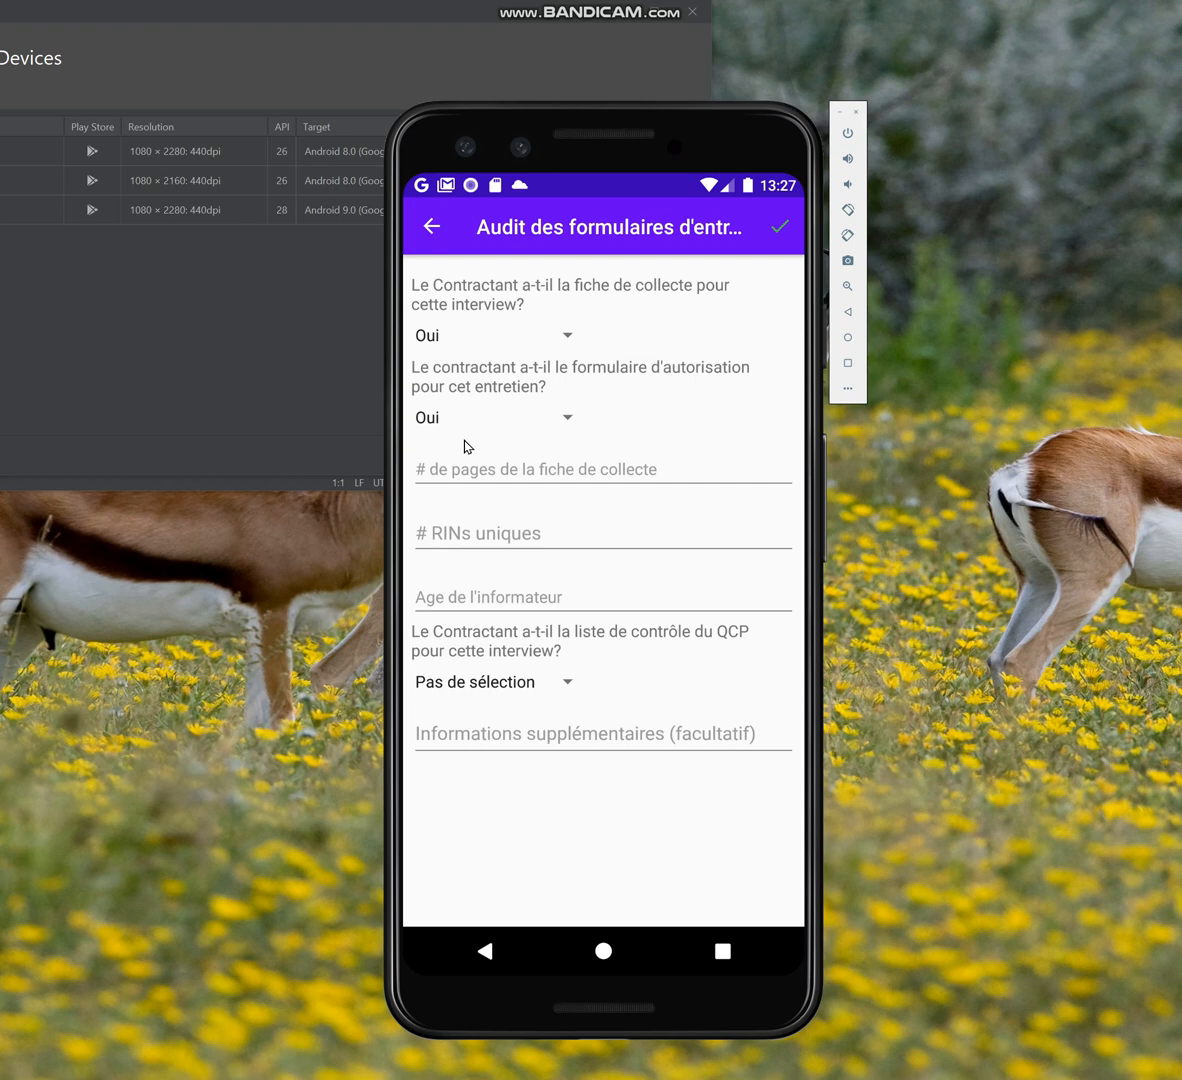
Enter 10 collection sheet pages, 240 unique RINs and 58 as the informant's age
{"action": "left_click", "coordinate": [476, 468]}
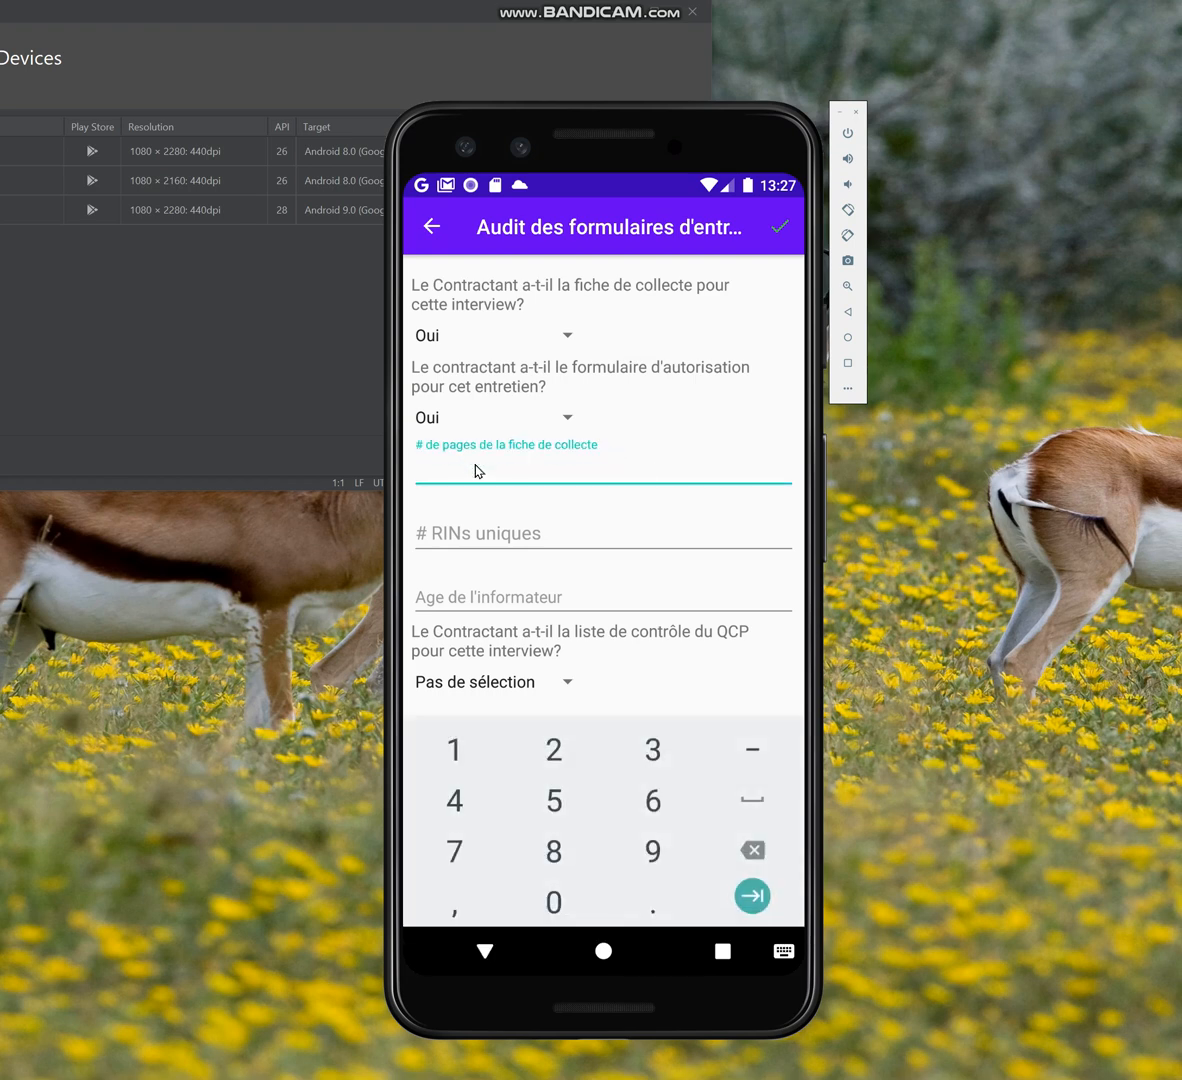
{"action": "type", "text": "10"}
{"action": "left_click", "coordinate": [524, 538]}
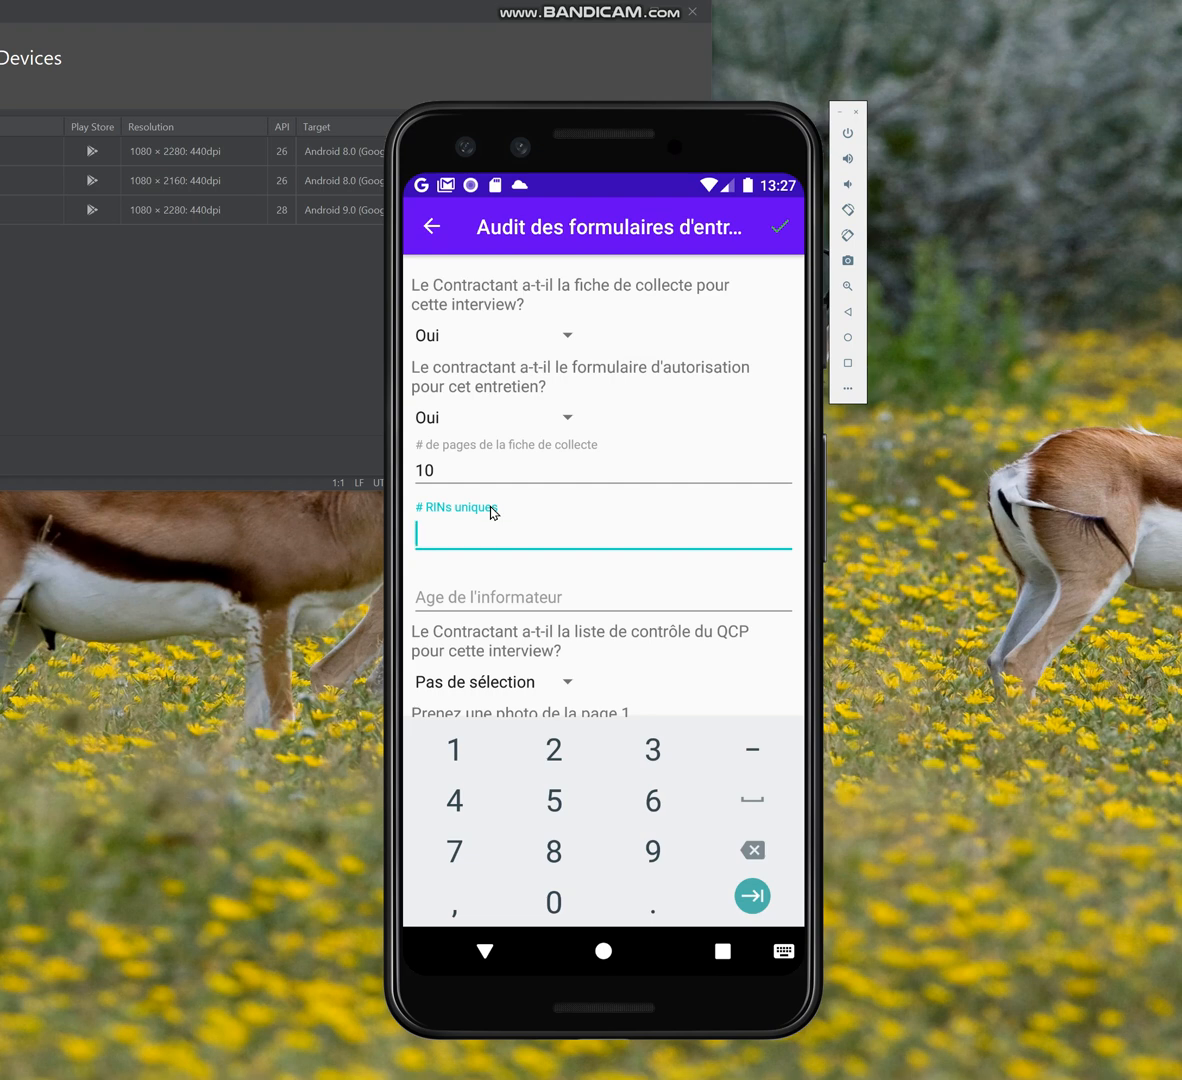
{"action": "type", "text": "240"}
{"action": "left_click", "coordinate": [523, 602]}
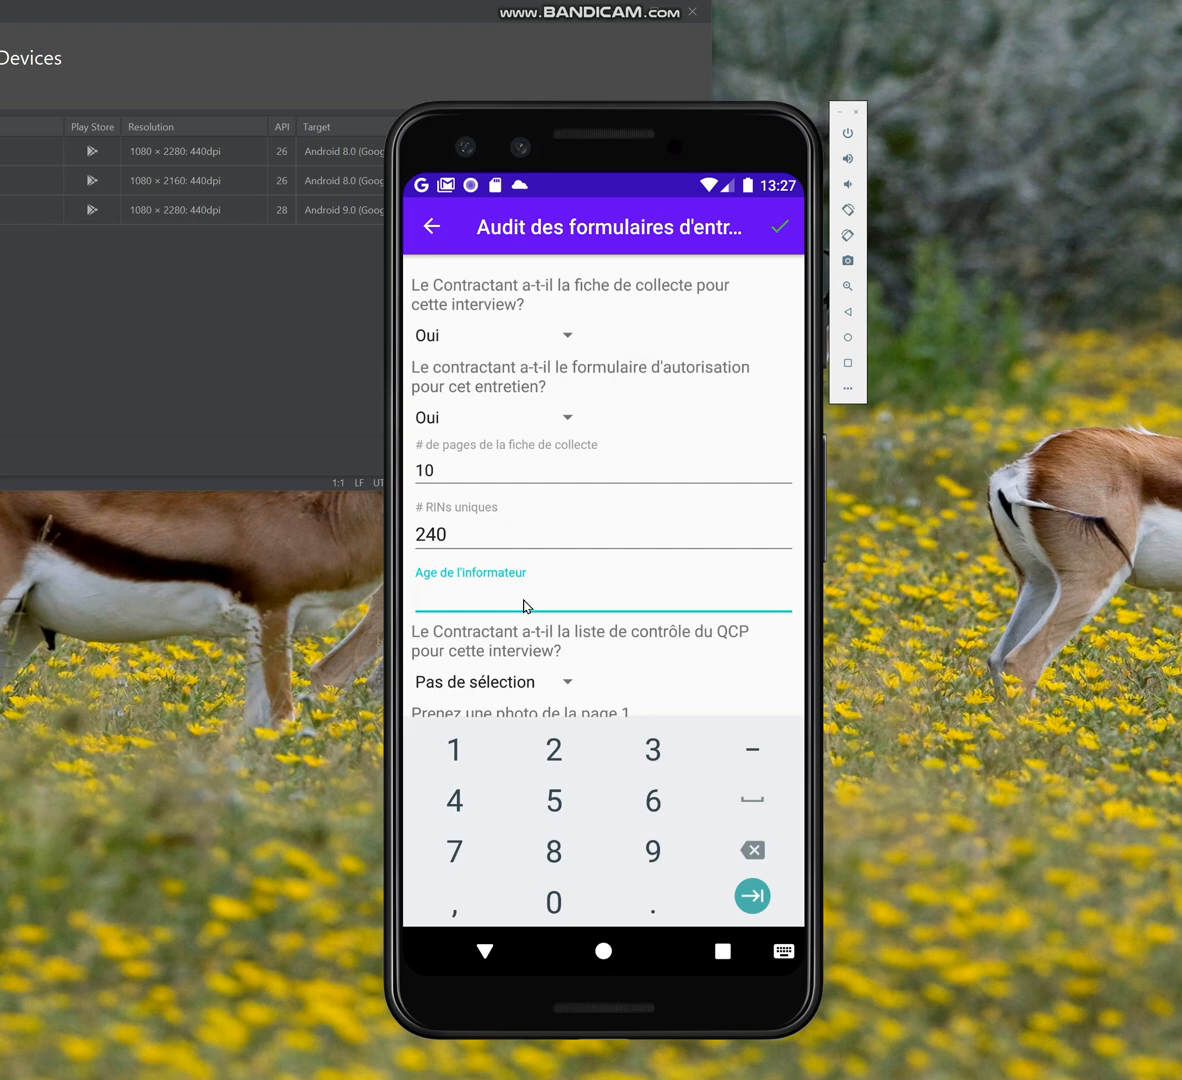
{"action": "type", "text": "58"}
{"action": "left_click", "coordinate": [523, 604]}
Answer Oui to whether the contractor has the QCP checklist for this interview
{"action": "scroll", "coordinate": [575, 602], "scroll_direction": "down", "scroll_amount": 3}
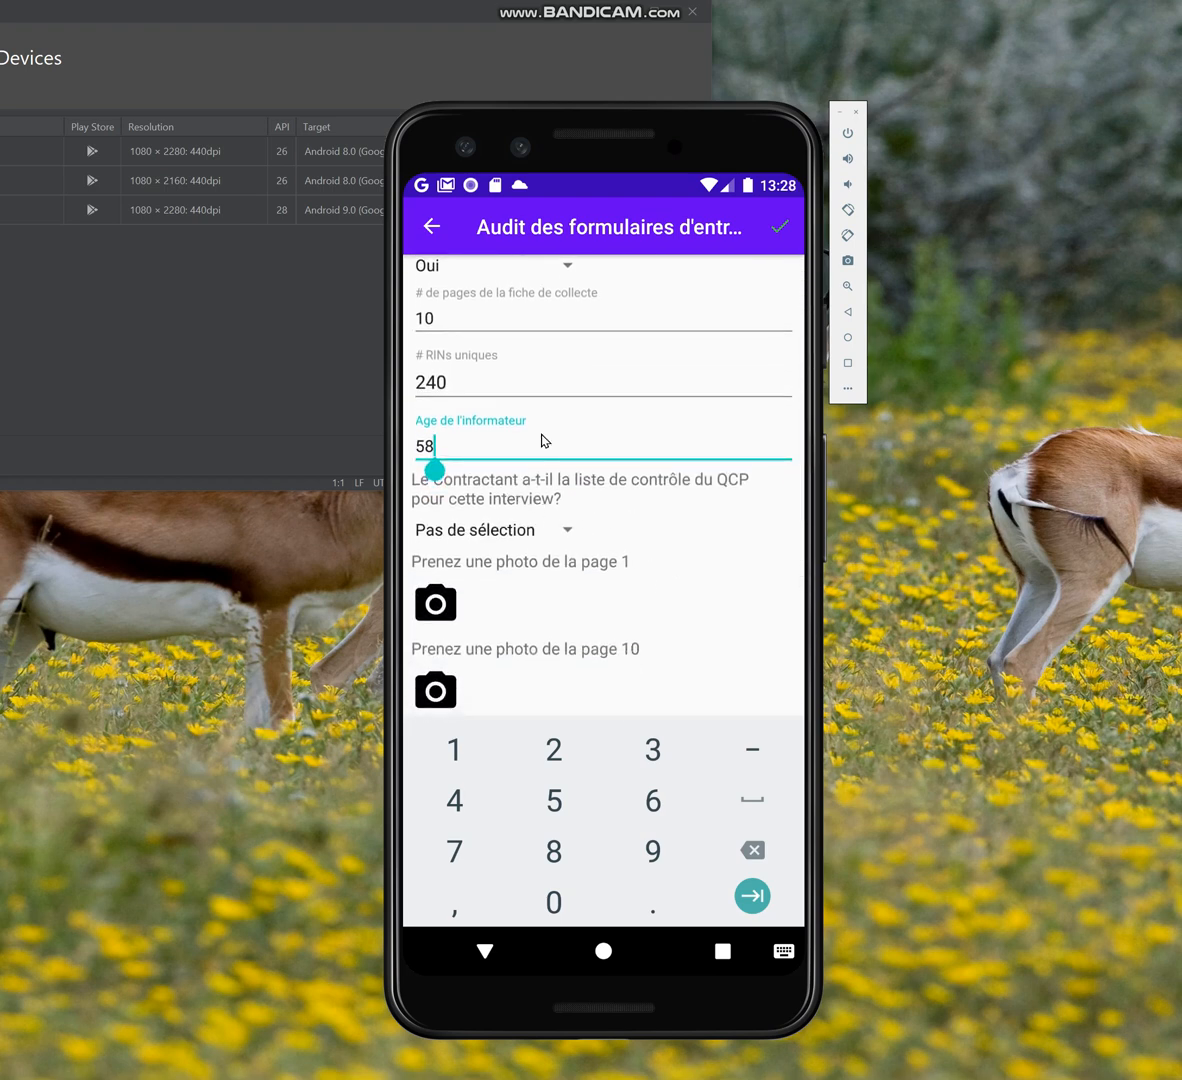
{"action": "left_click", "coordinate": [557, 378]}
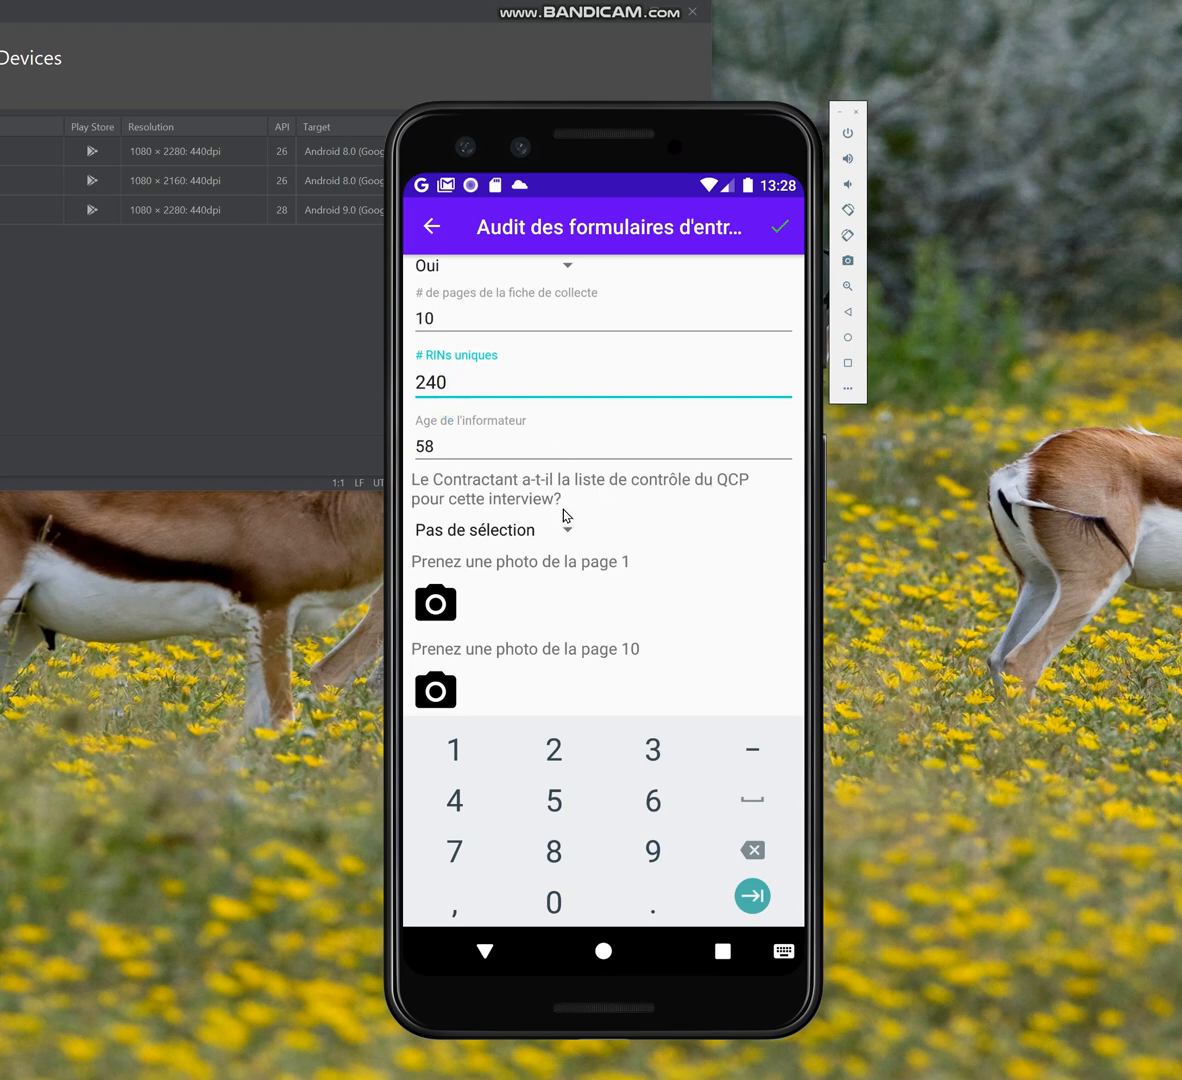
{"action": "left_click", "coordinate": [534, 530]}
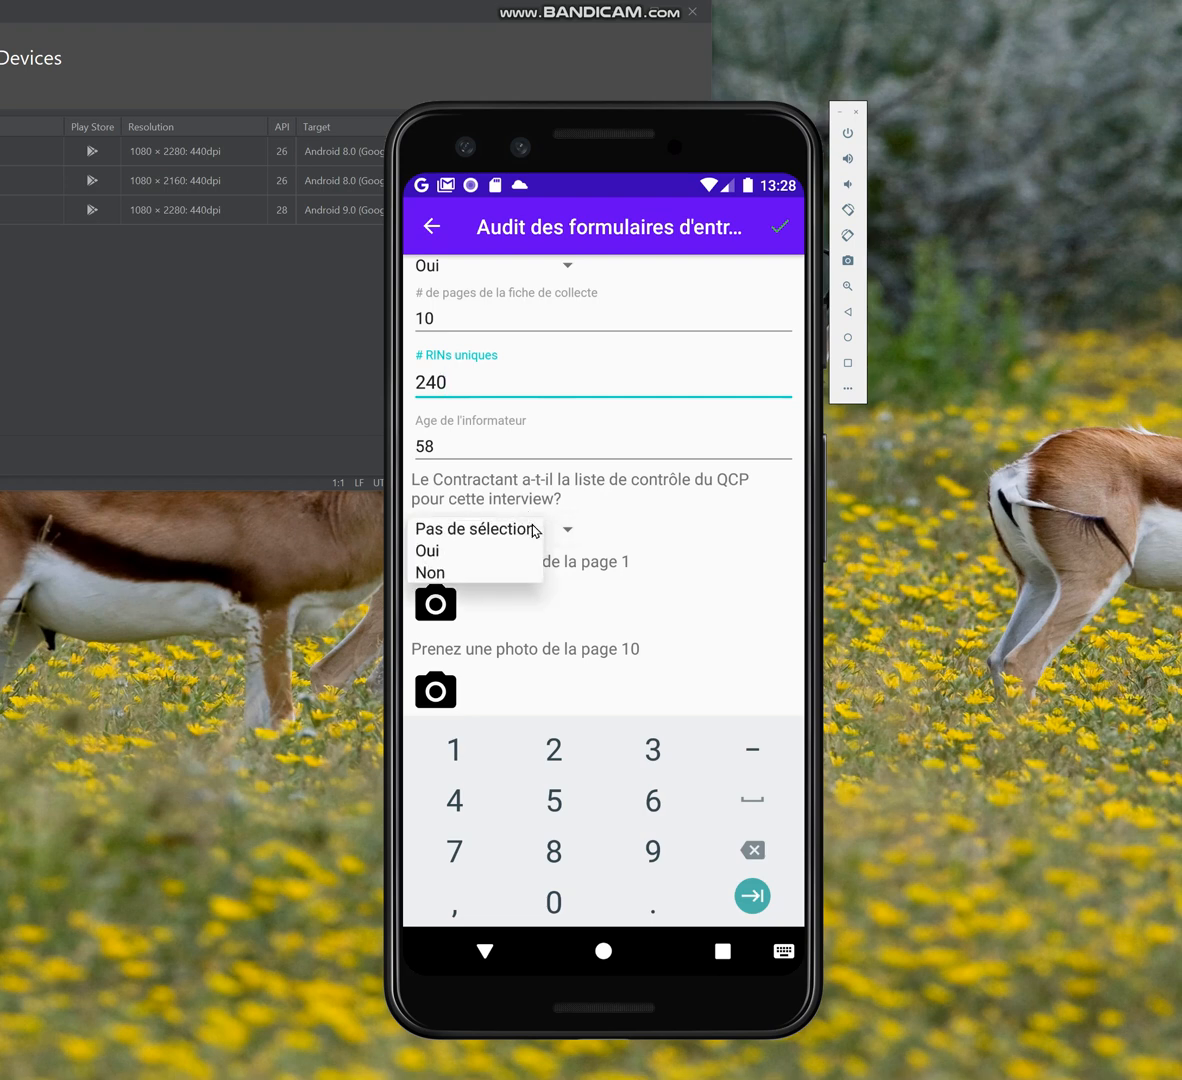
{"action": "left_click", "coordinate": [438, 550]}
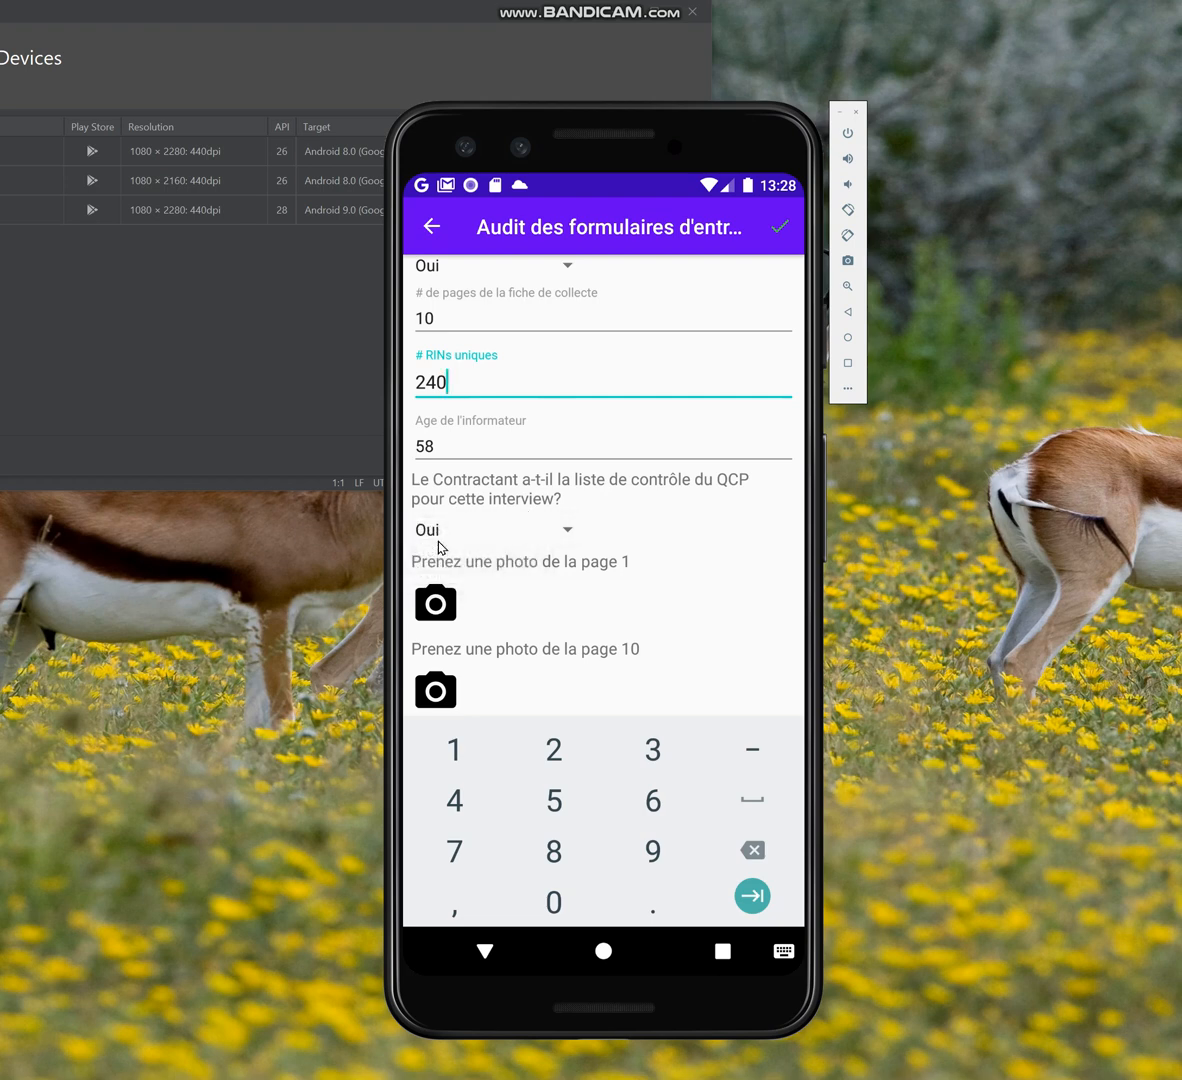
Review the form's answers and the list of page photos it requests
{"action": "scroll", "coordinate": [575, 462], "scroll_direction": "up", "scroll_amount": 3}
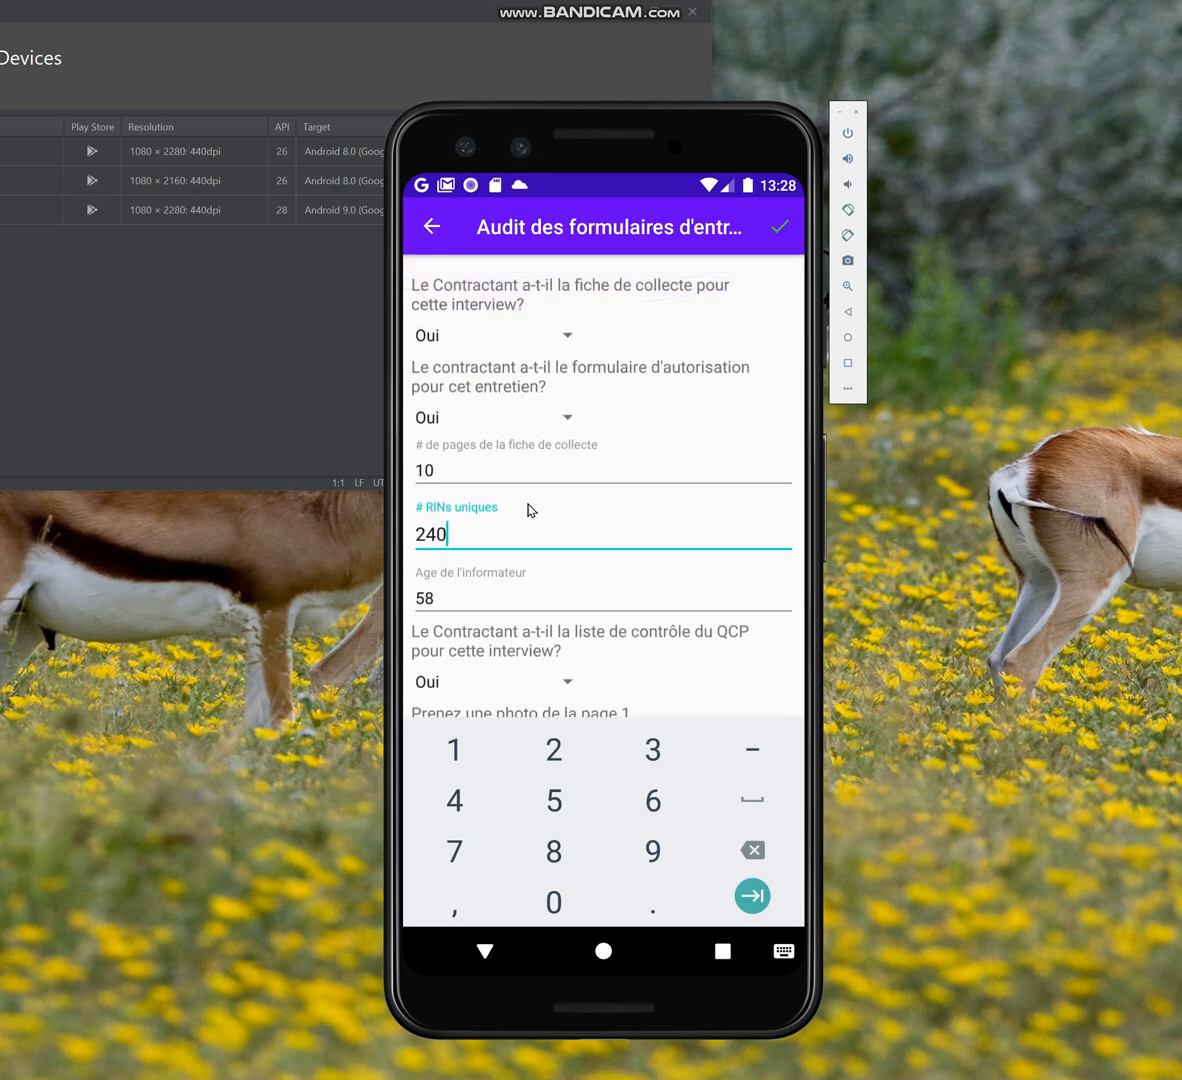
{"action": "scroll", "coordinate": [529, 530], "scroll_direction": "down", "scroll_amount": 2}
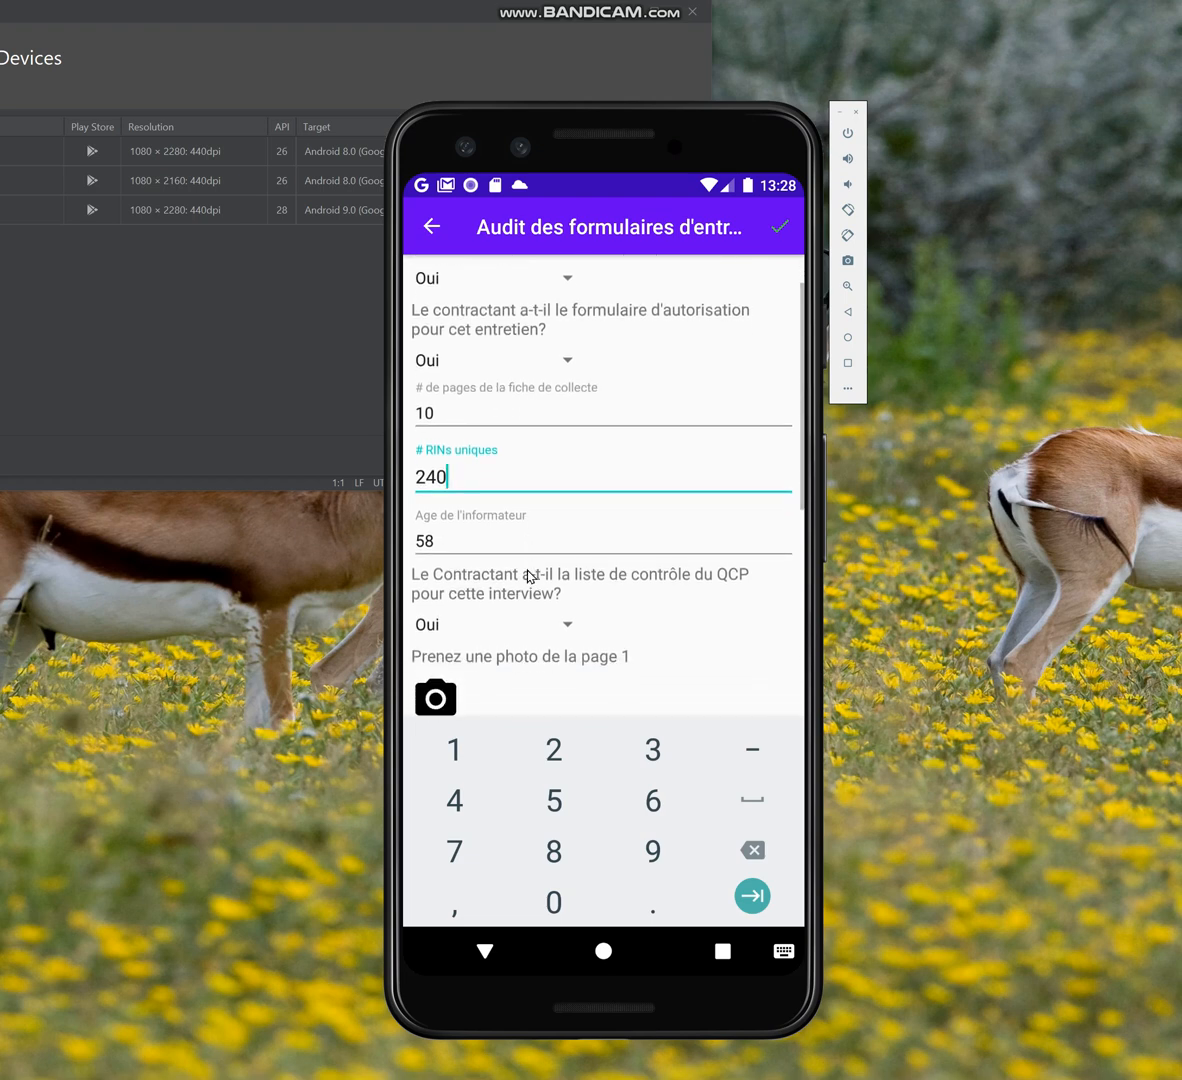
{"action": "scroll", "coordinate": [529, 576], "scroll_direction": "down", "scroll_amount": 6}
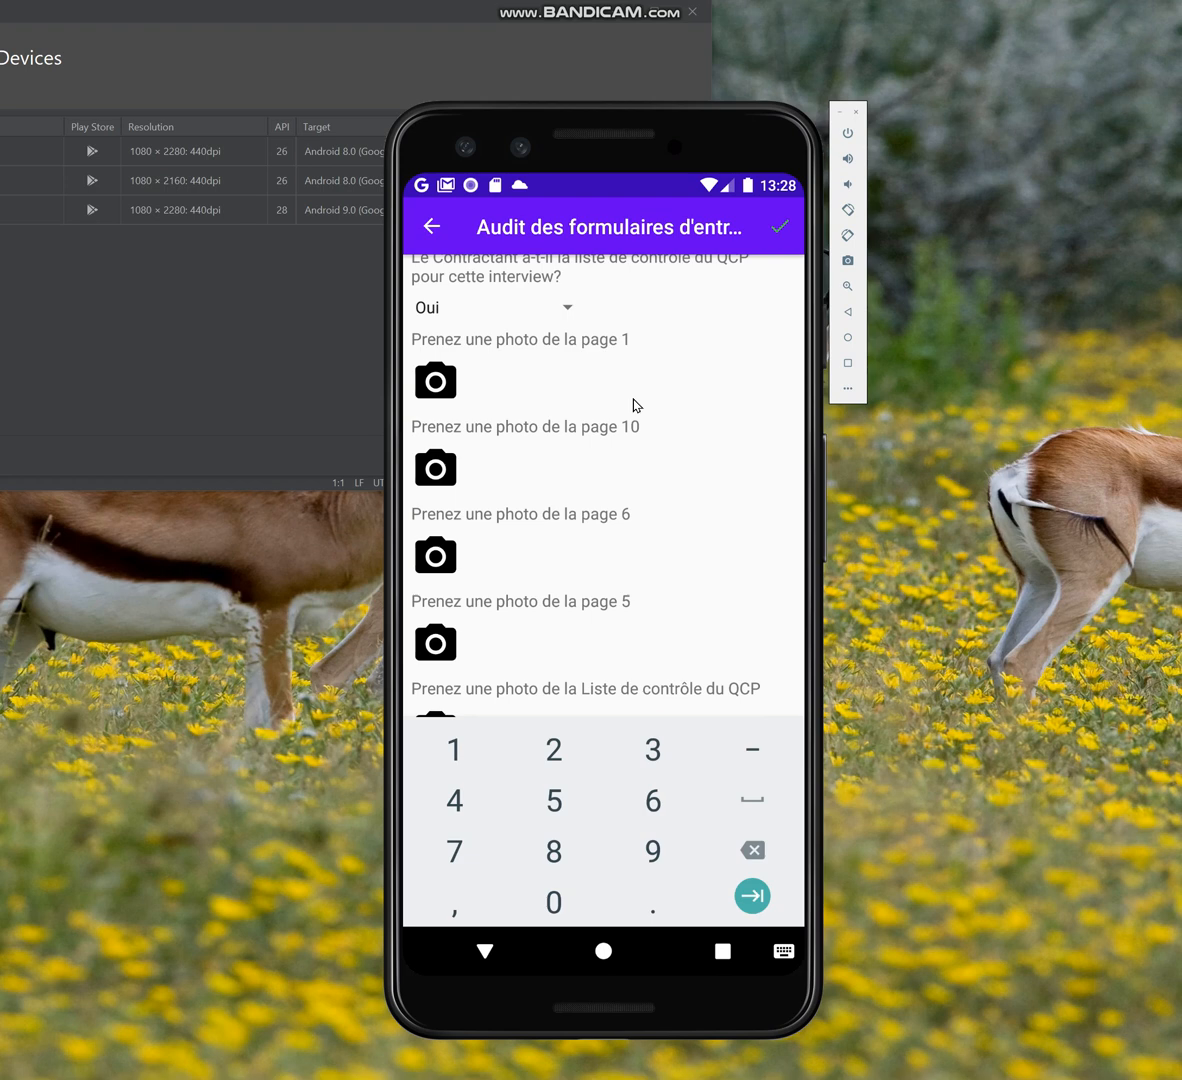
{"action": "scroll", "coordinate": [632, 405], "scroll_direction": "up", "scroll_amount": 7}
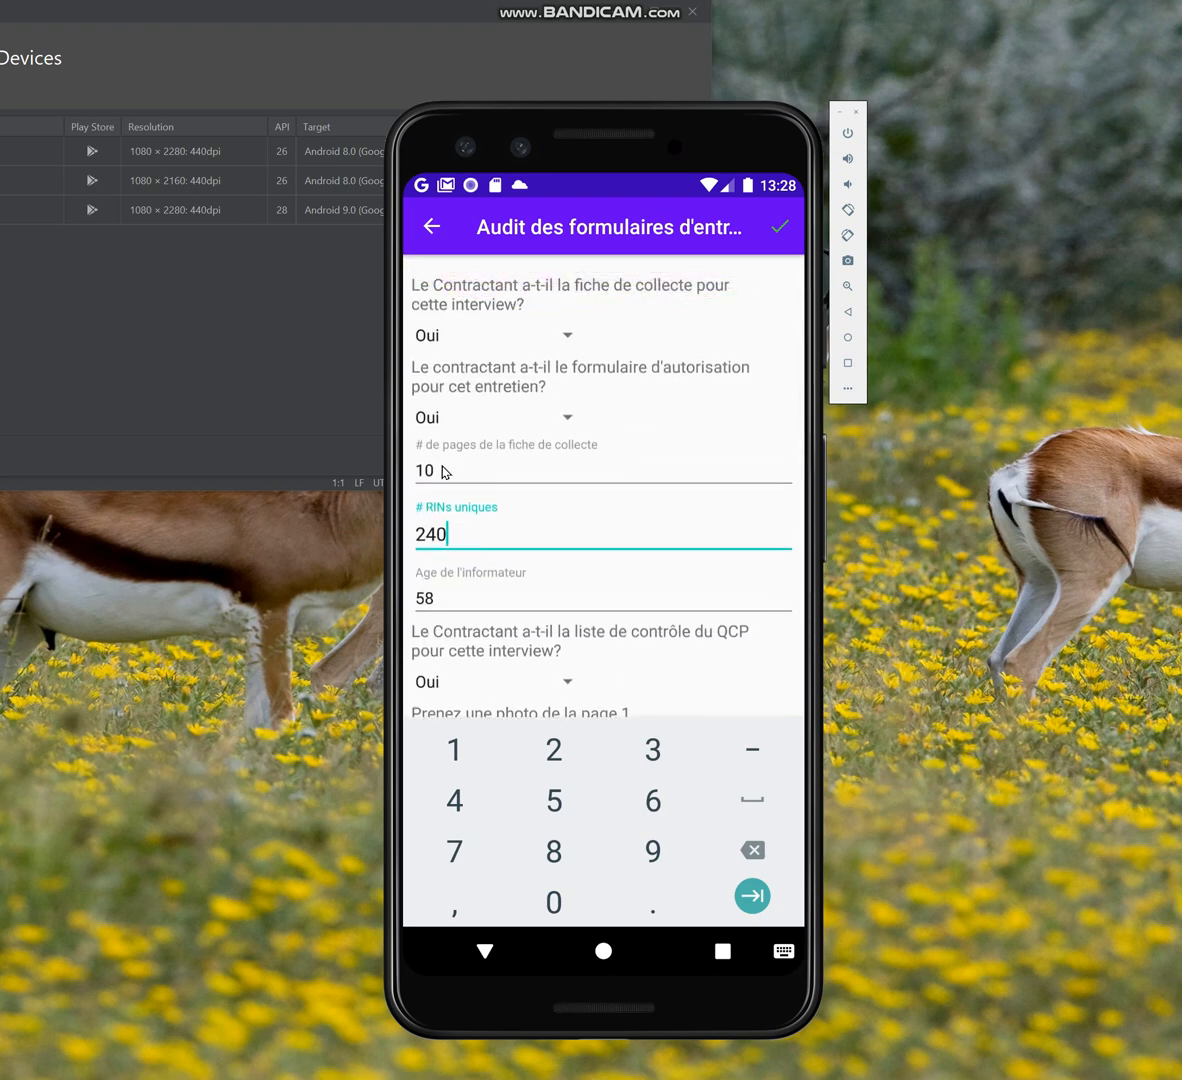
{"action": "scroll", "coordinate": [547, 580], "scroll_direction": "down", "scroll_amount": 1}
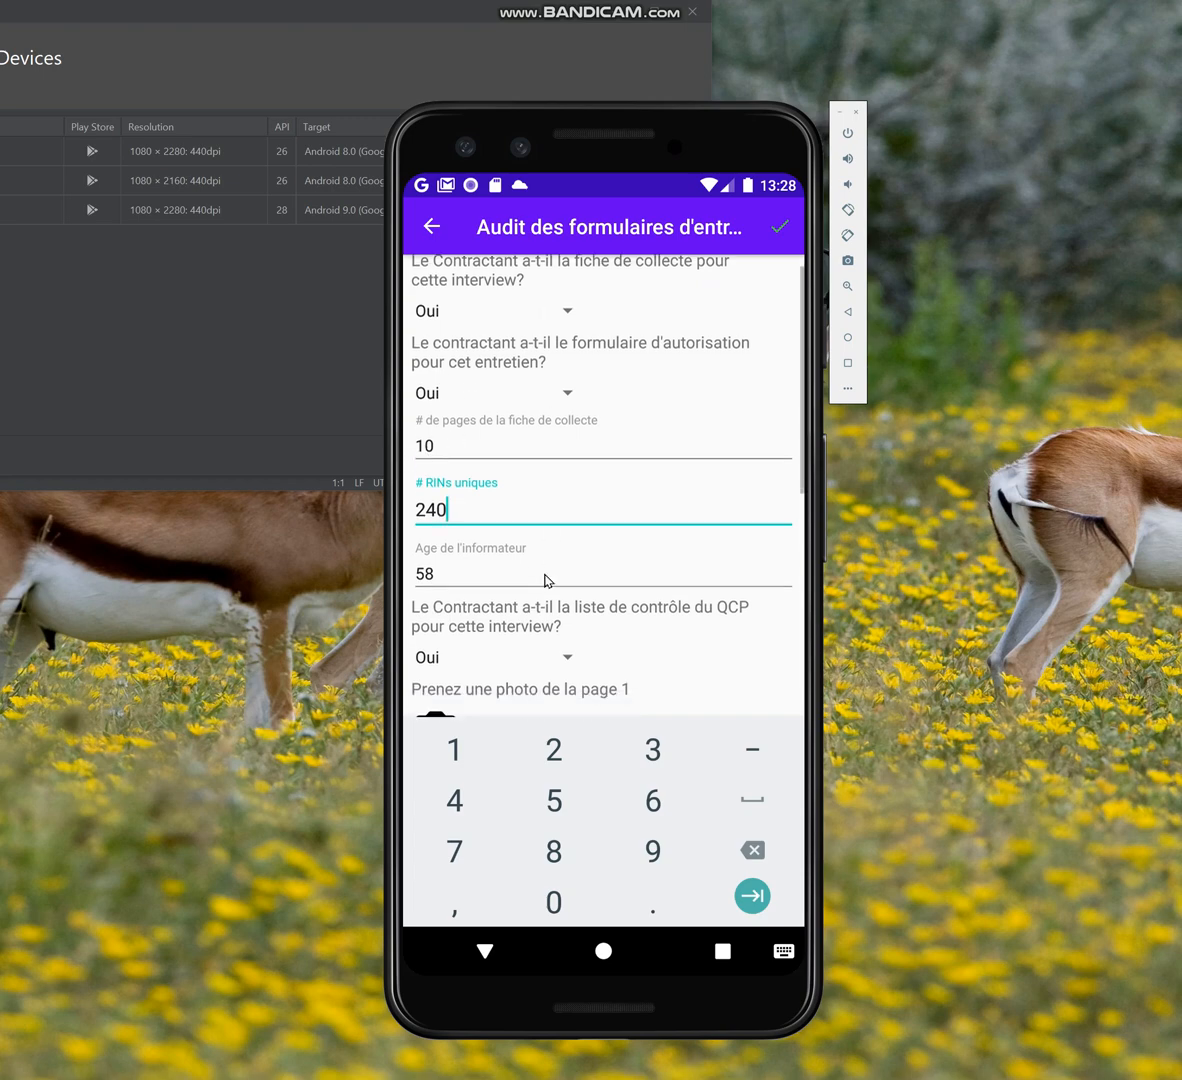
{"action": "scroll", "coordinate": [547, 580], "scroll_direction": "down", "scroll_amount": 2}
{"action": "scroll", "coordinate": [547, 580], "scroll_direction": "down", "scroll_amount": 3}
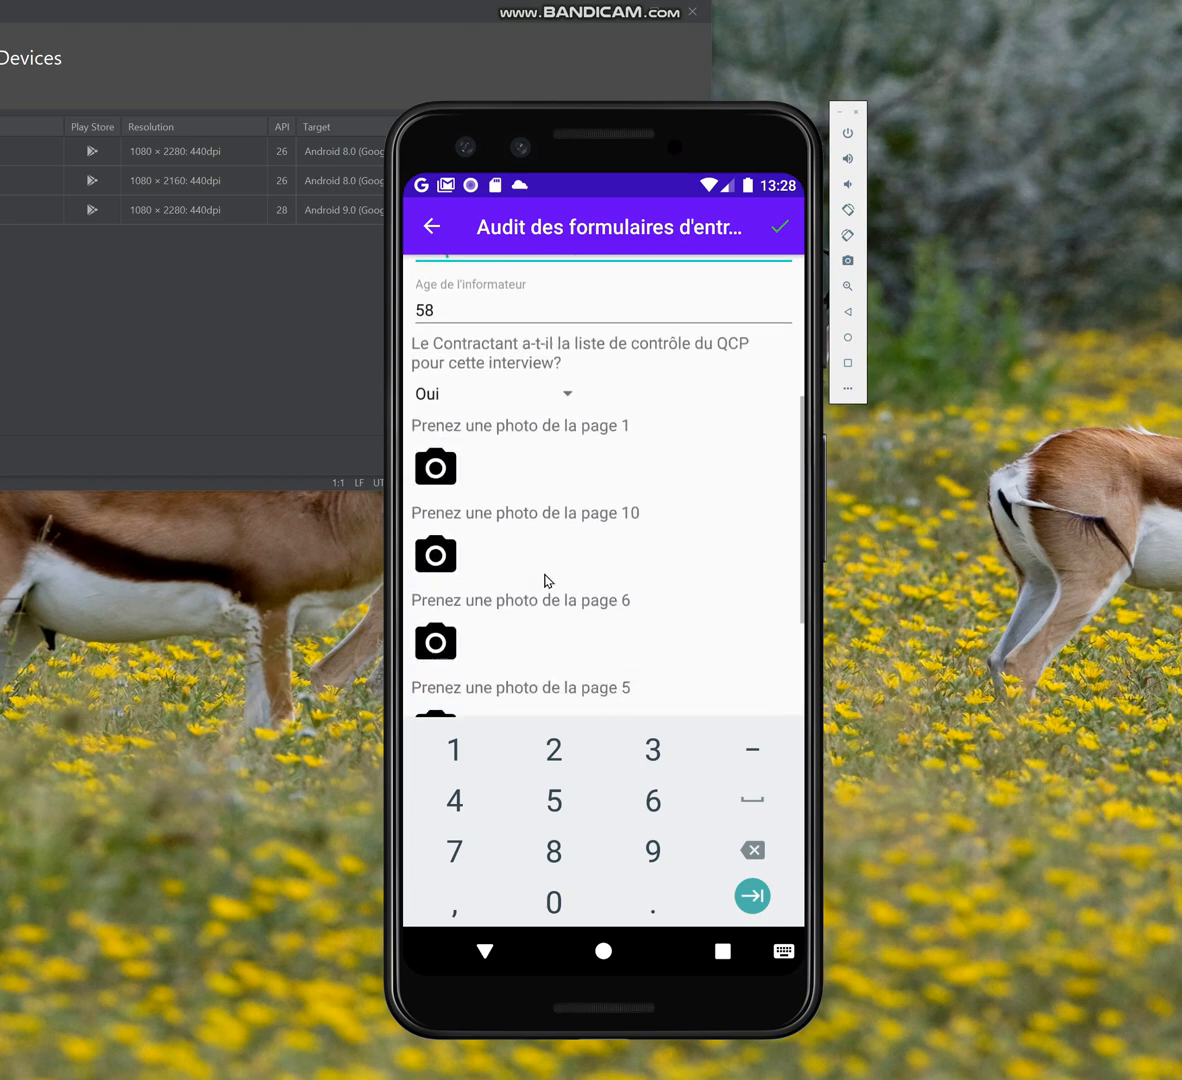
Take and accept the requested photos of page 1 and page 10
{"action": "left_click", "coordinate": [435, 467]}
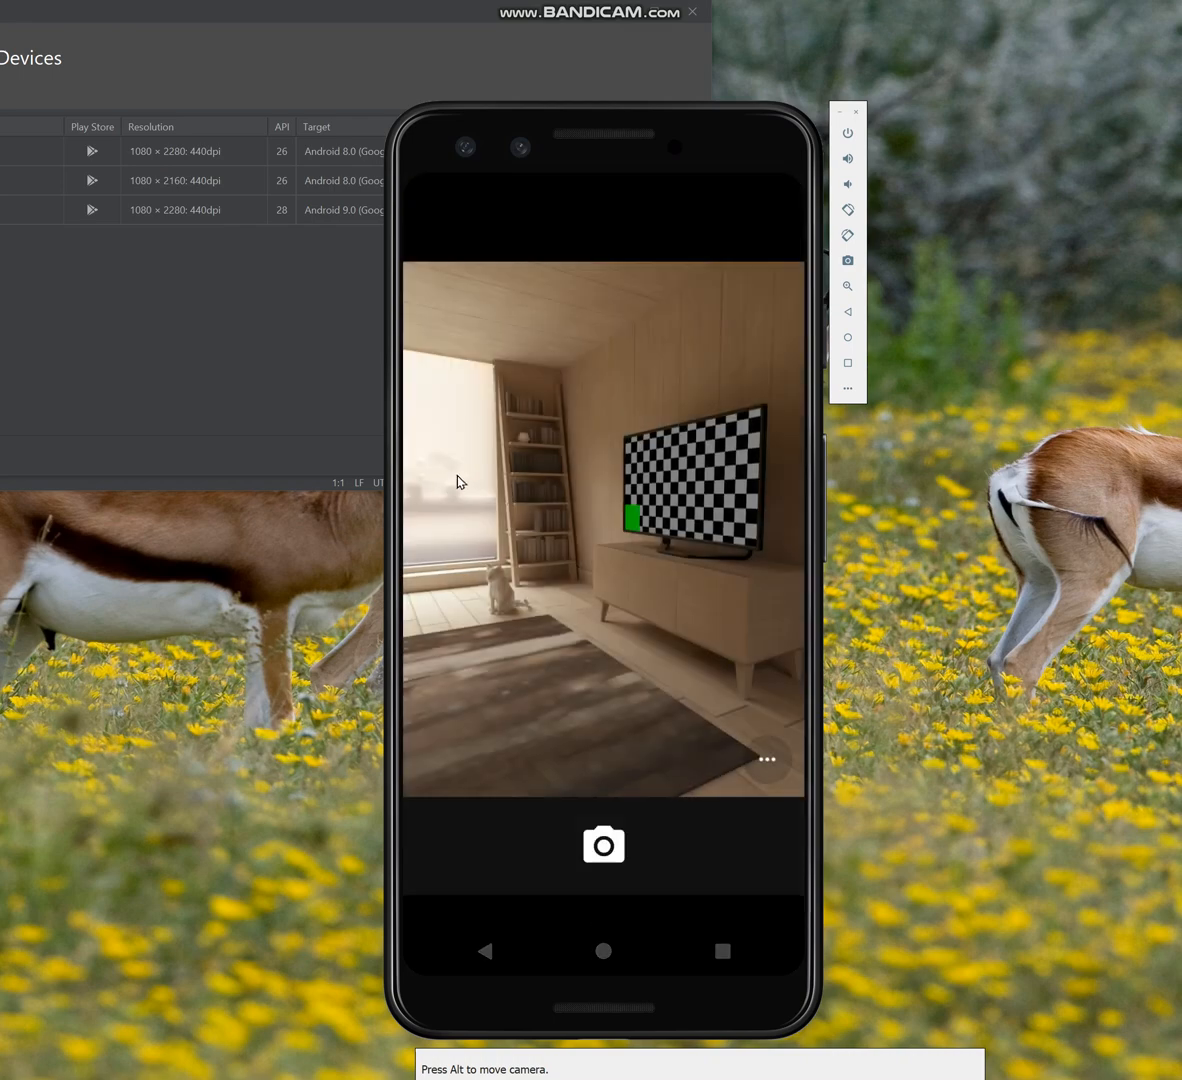
{"action": "left_click", "coordinate": [607, 849]}
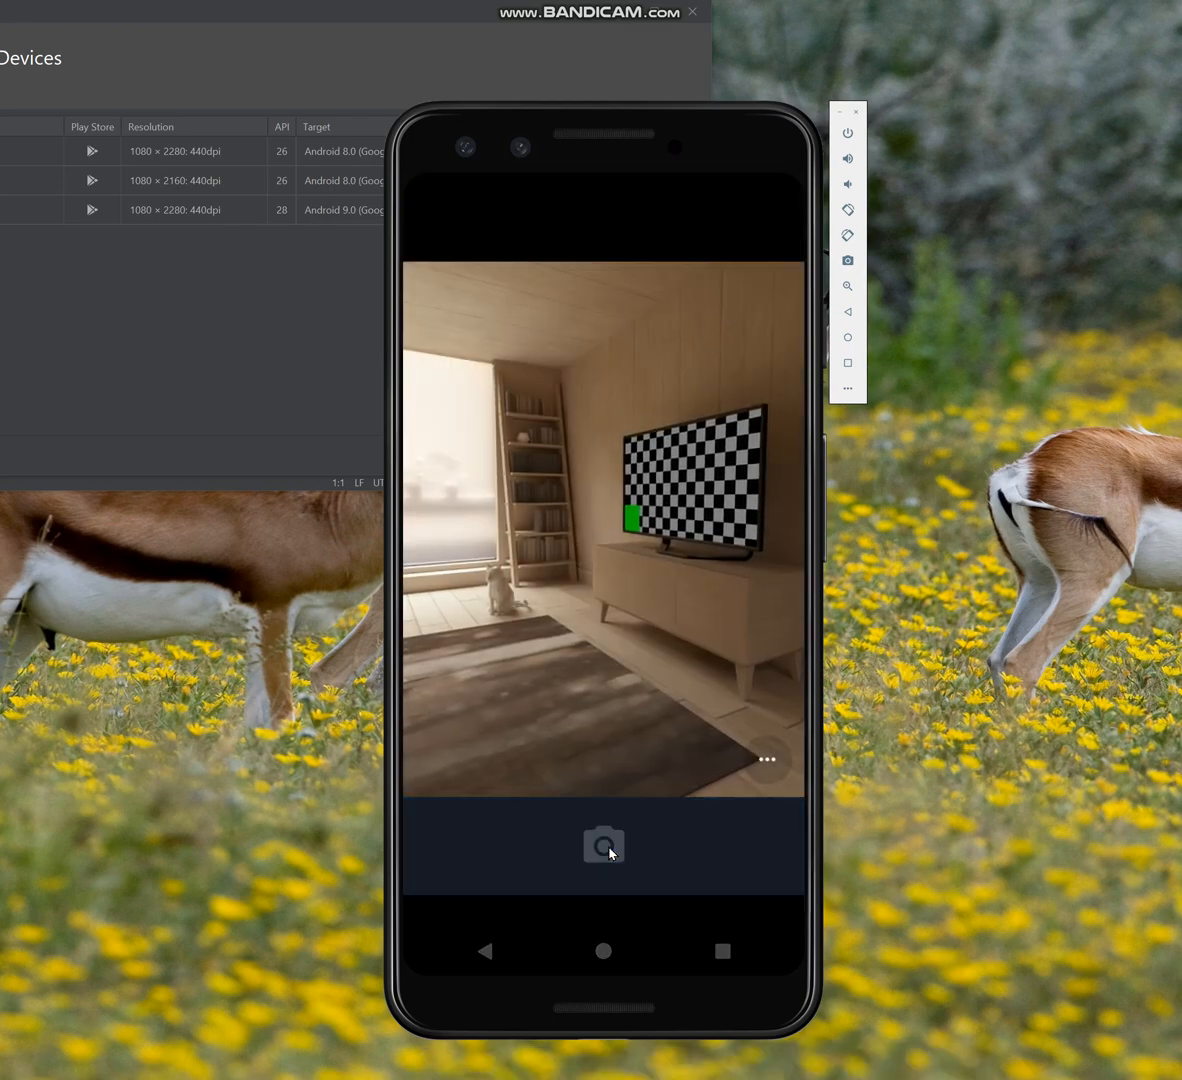
{"action": "left_click", "coordinate": [606, 855]}
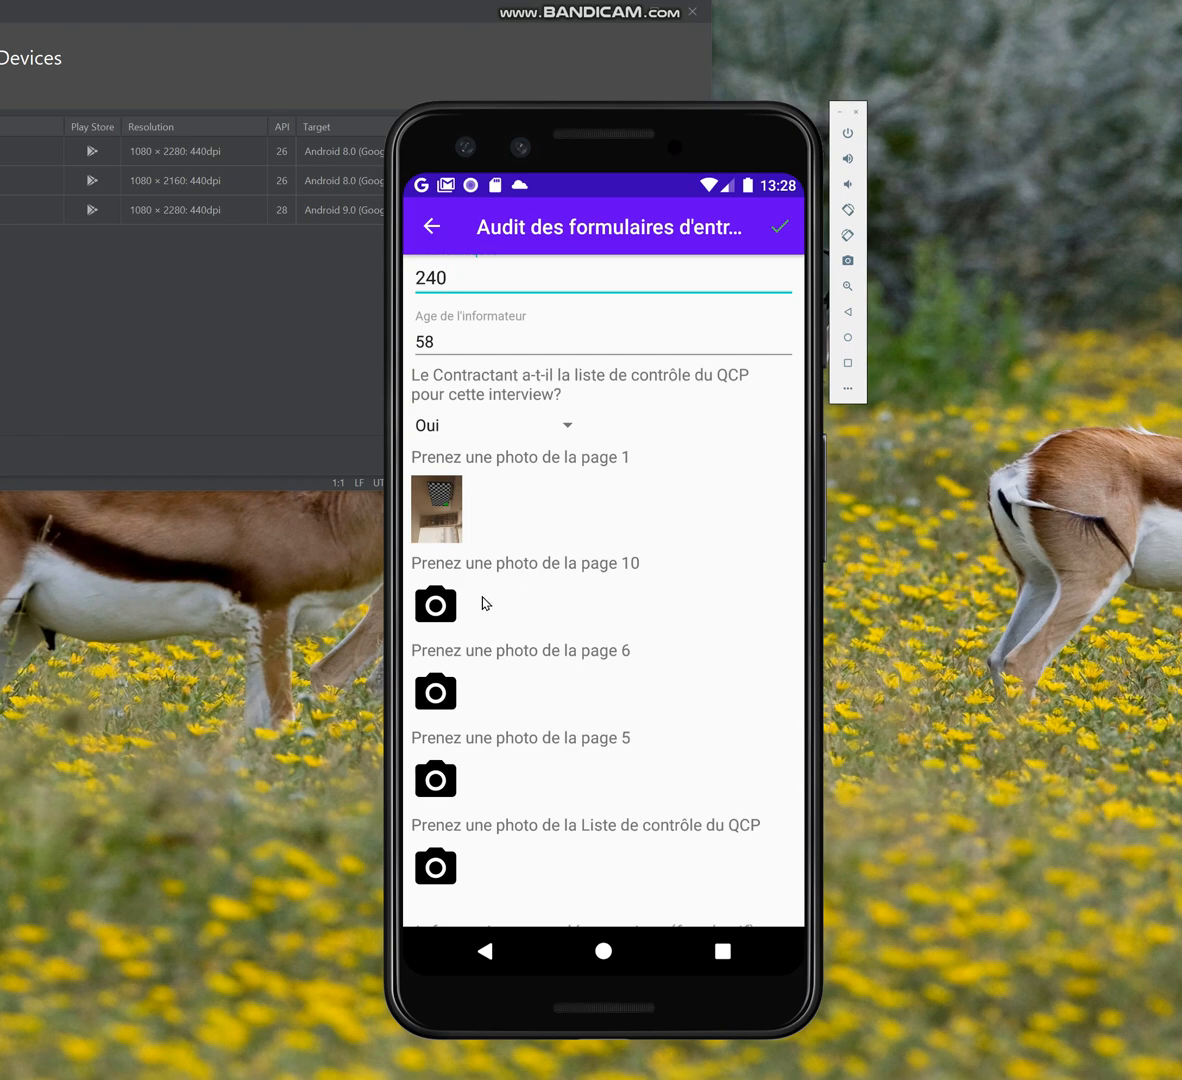
{"action": "left_click", "coordinate": [438, 602]}
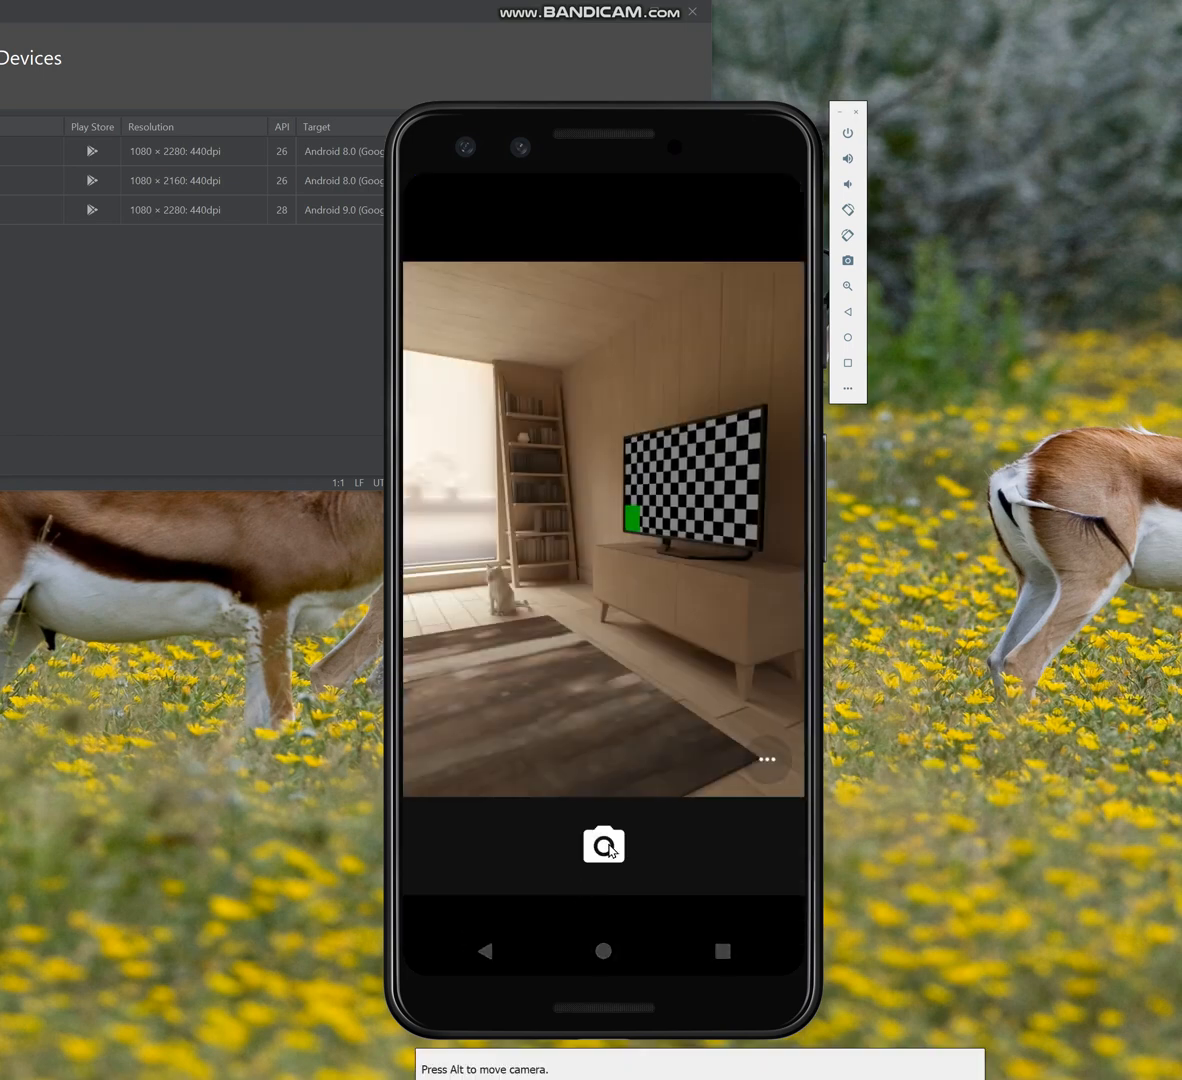
{"action": "left_click", "coordinate": [606, 847]}
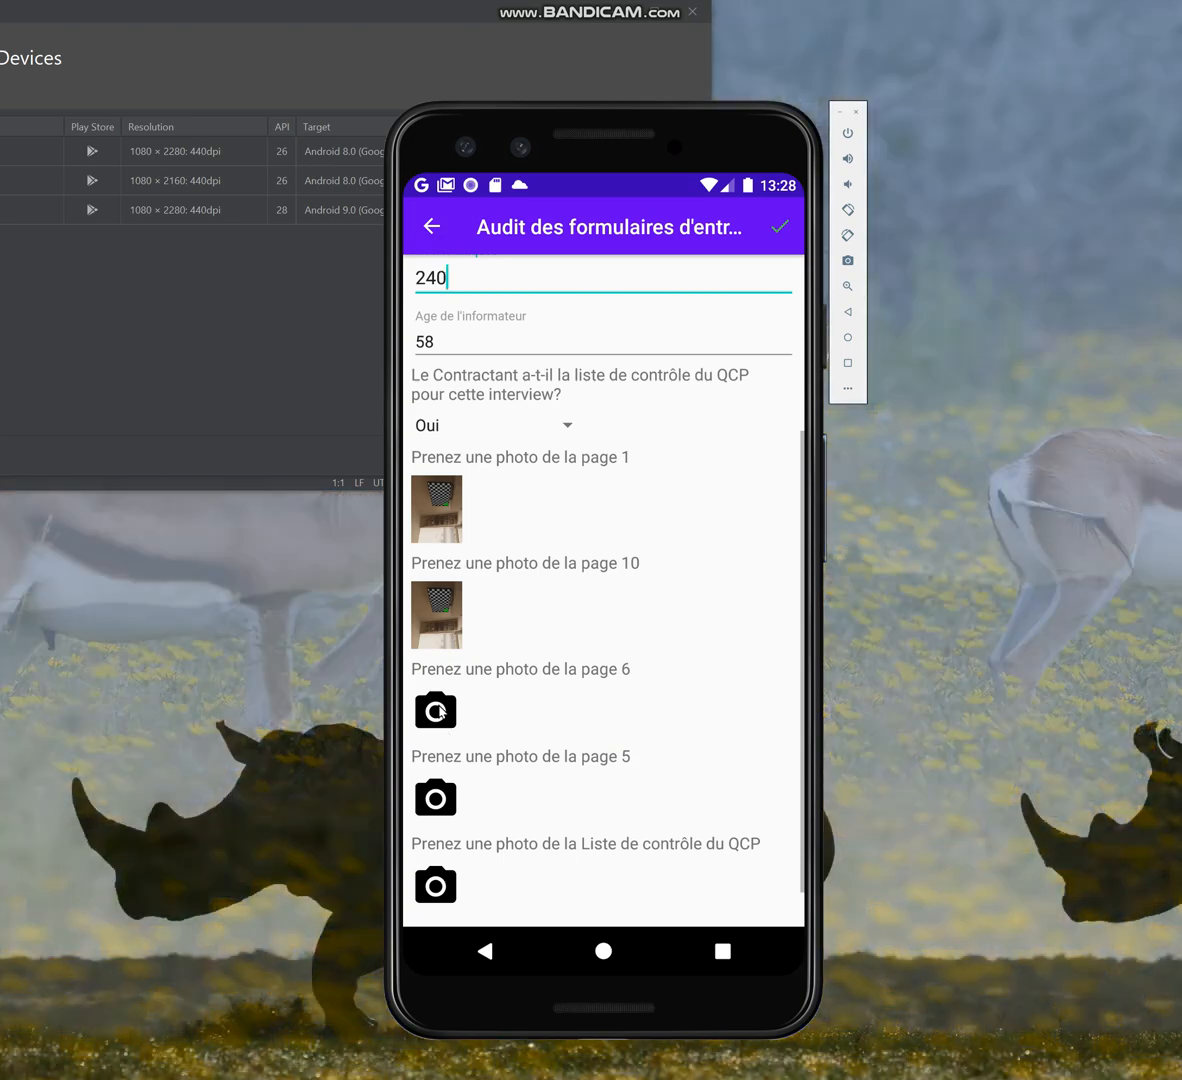
Take and accept the requested photos of page 6 and page 5
{"action": "left_click", "coordinate": [438, 710]}
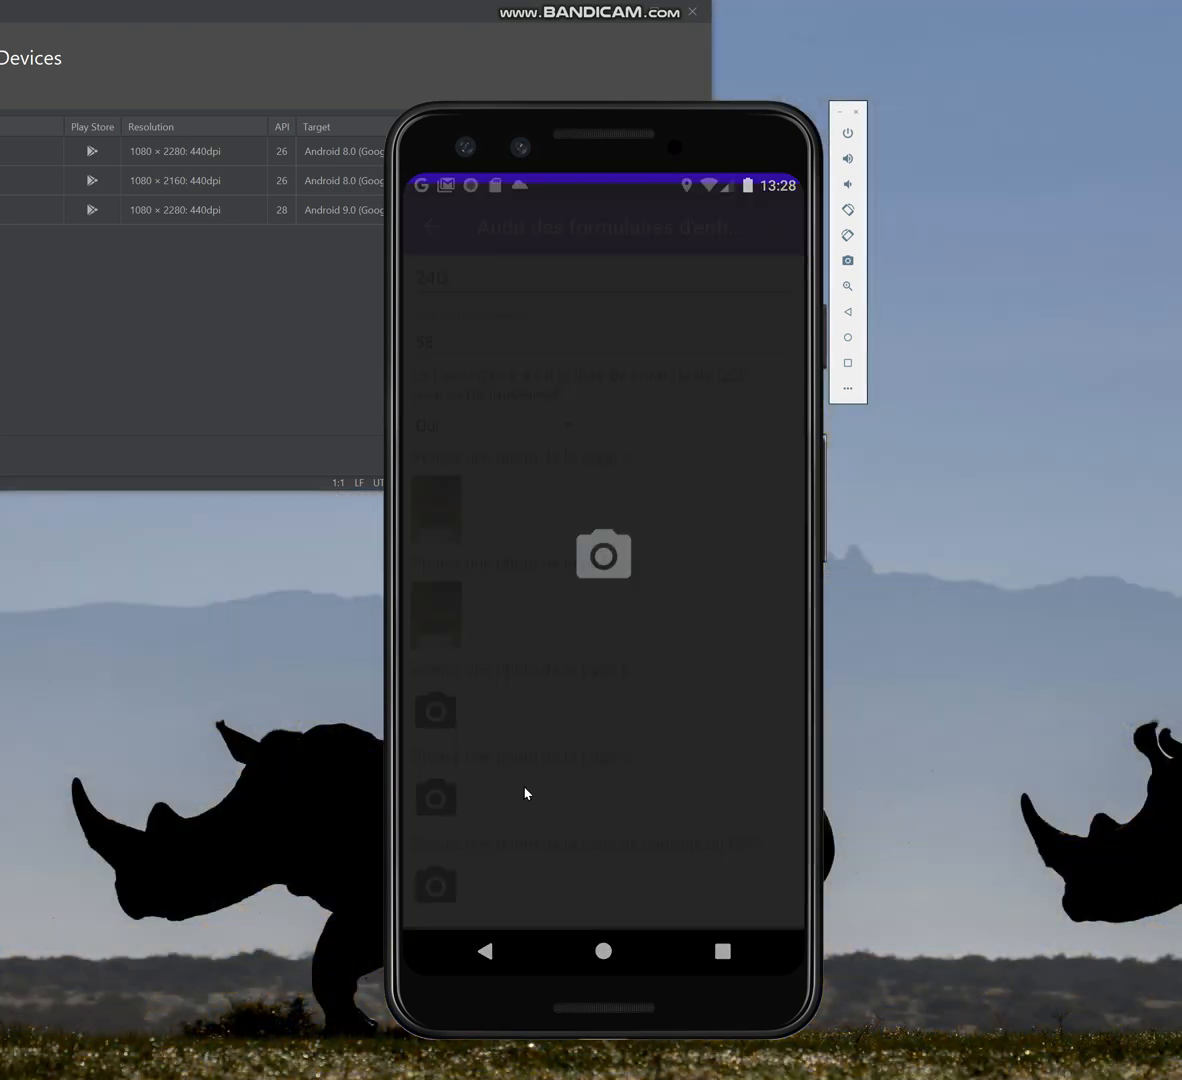
{"action": "left_click", "coordinate": [604, 845]}
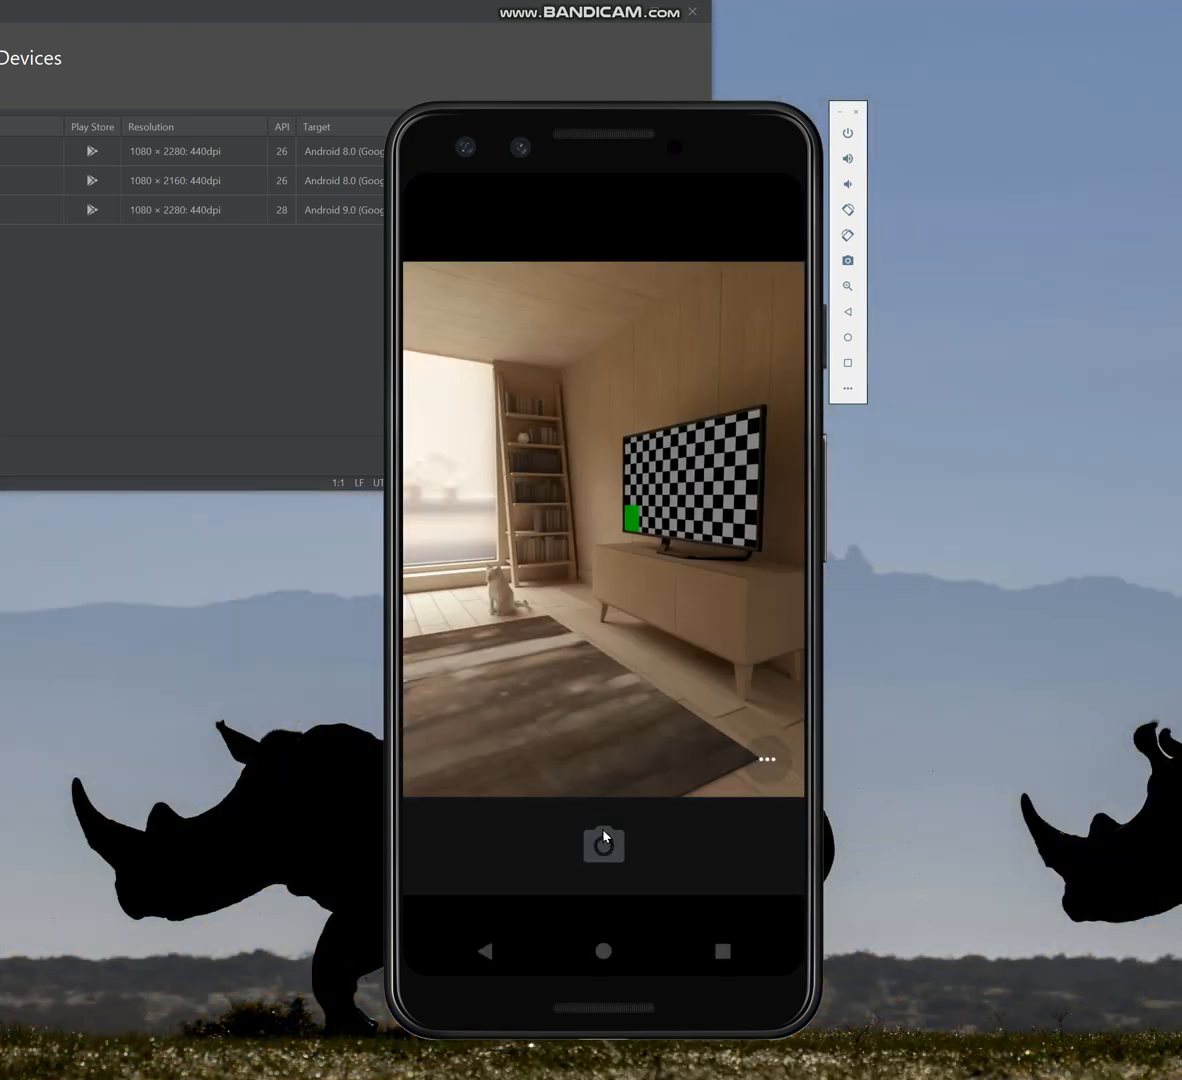
{"action": "left_click", "coordinate": [604, 857]}
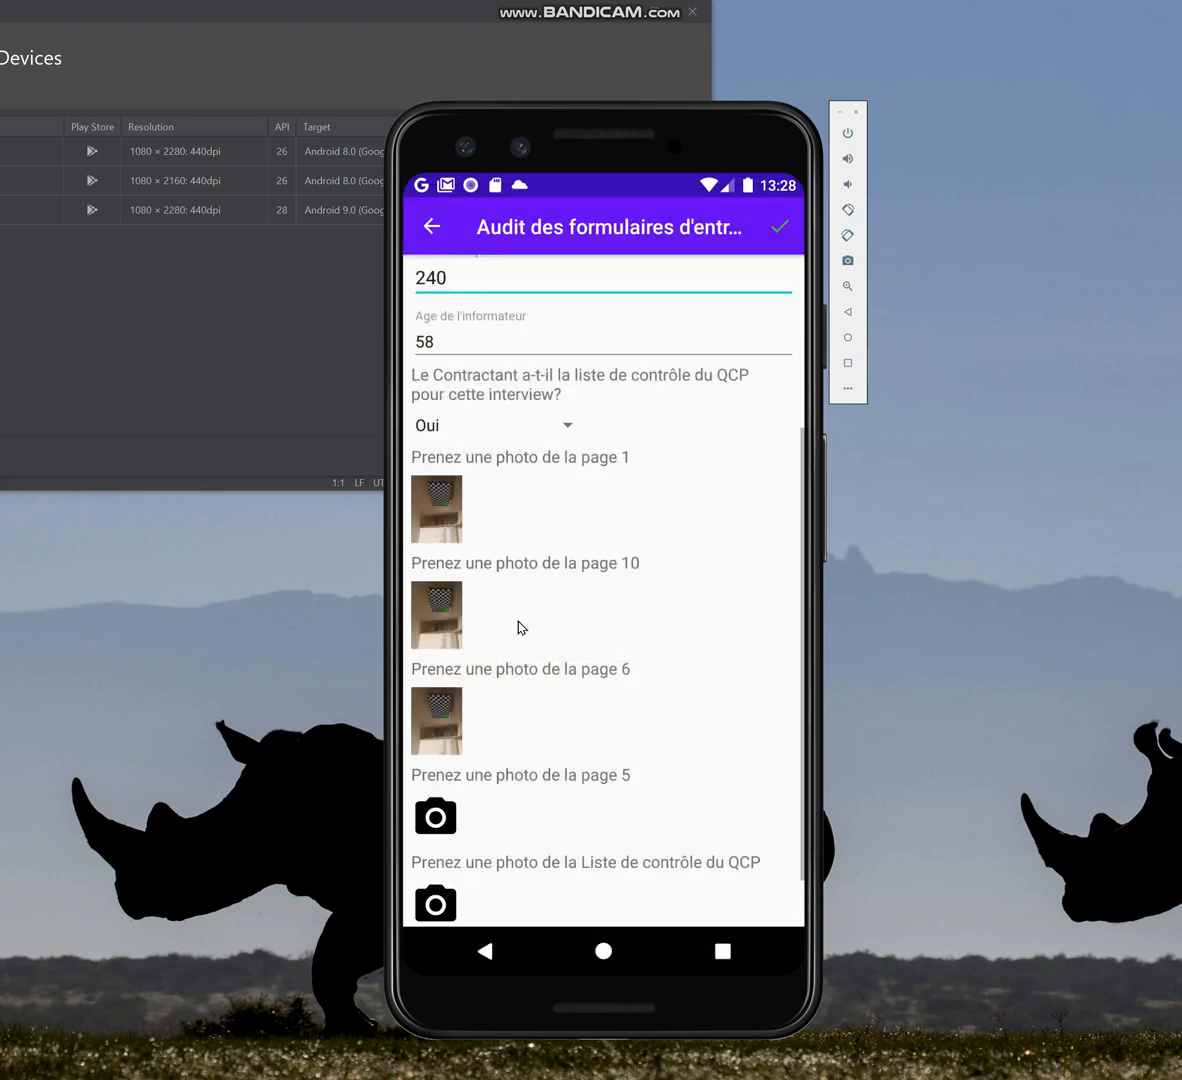
{"action": "left_click", "coordinate": [449, 819]}
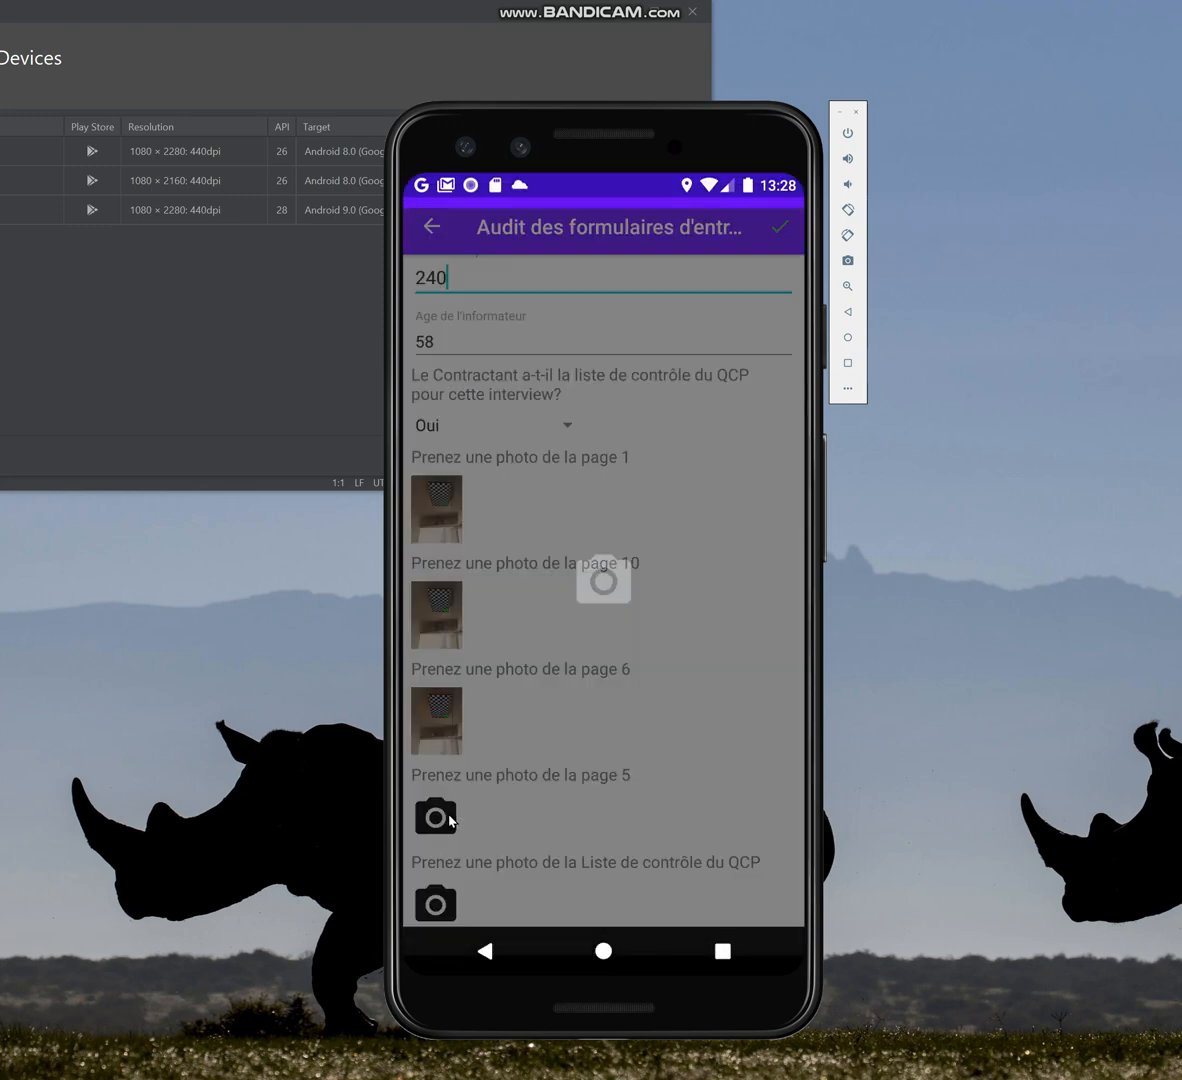
{"action": "left_click", "coordinate": [620, 856]}
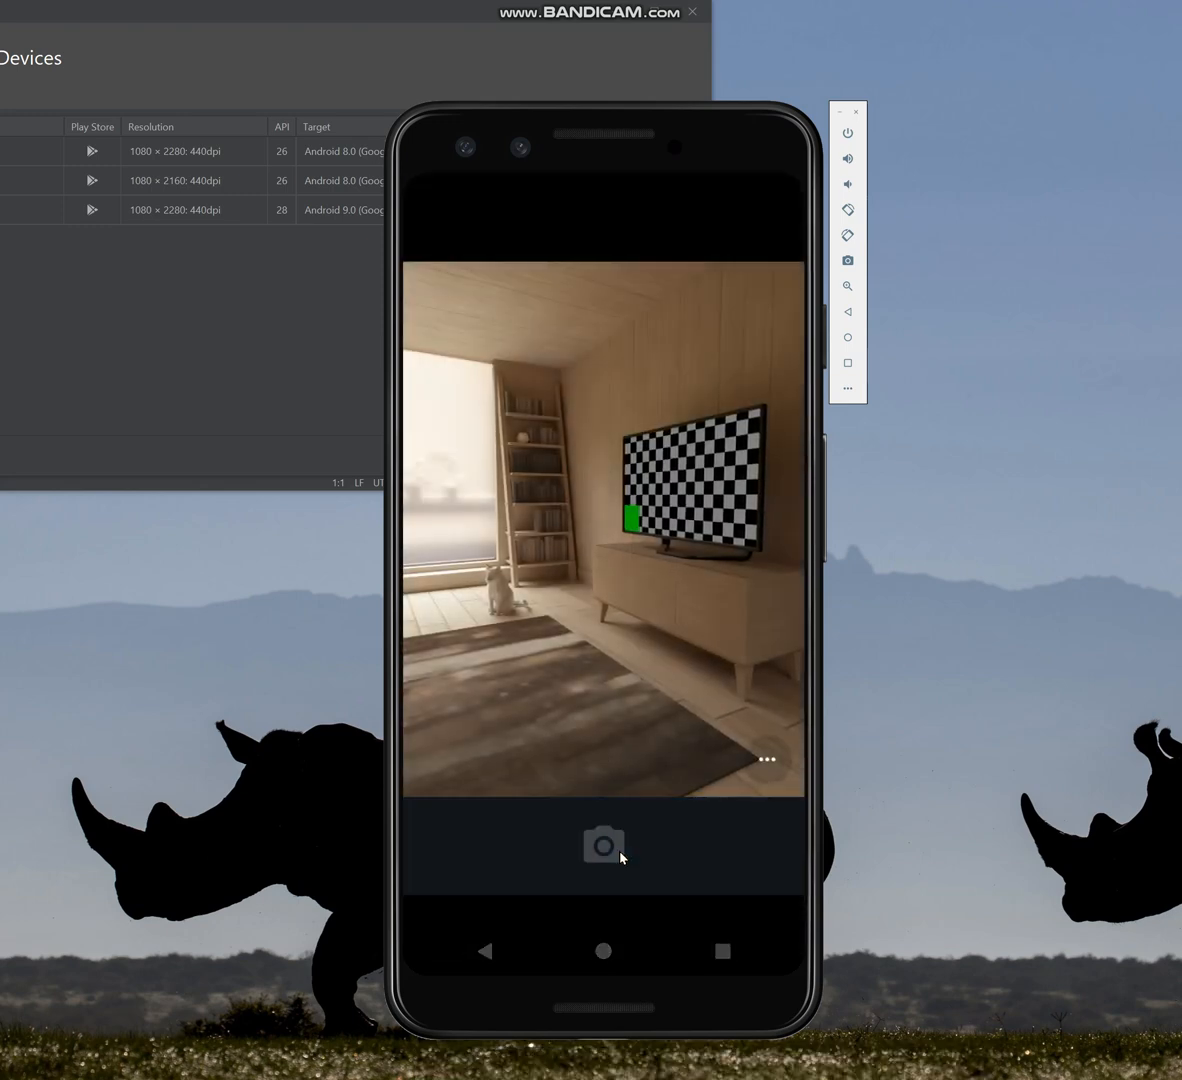
{"action": "left_click", "coordinate": [605, 857]}
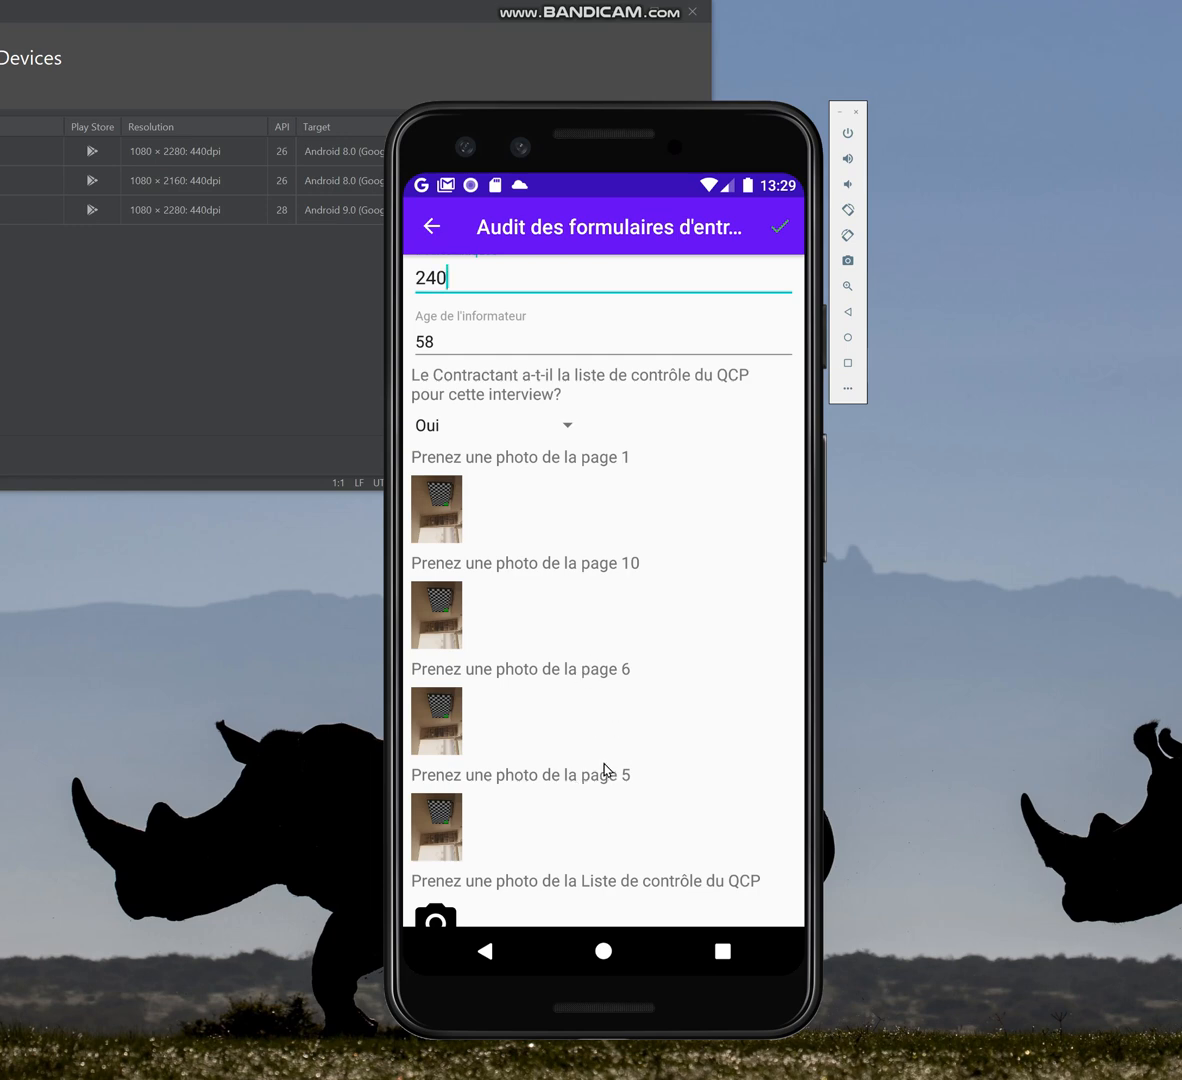
Take and accept the photo of the QCP checklist (Liste de contrôle du QCP)
{"action": "scroll", "coordinate": [641, 683], "scroll_direction": "down", "scroll_amount": 2}
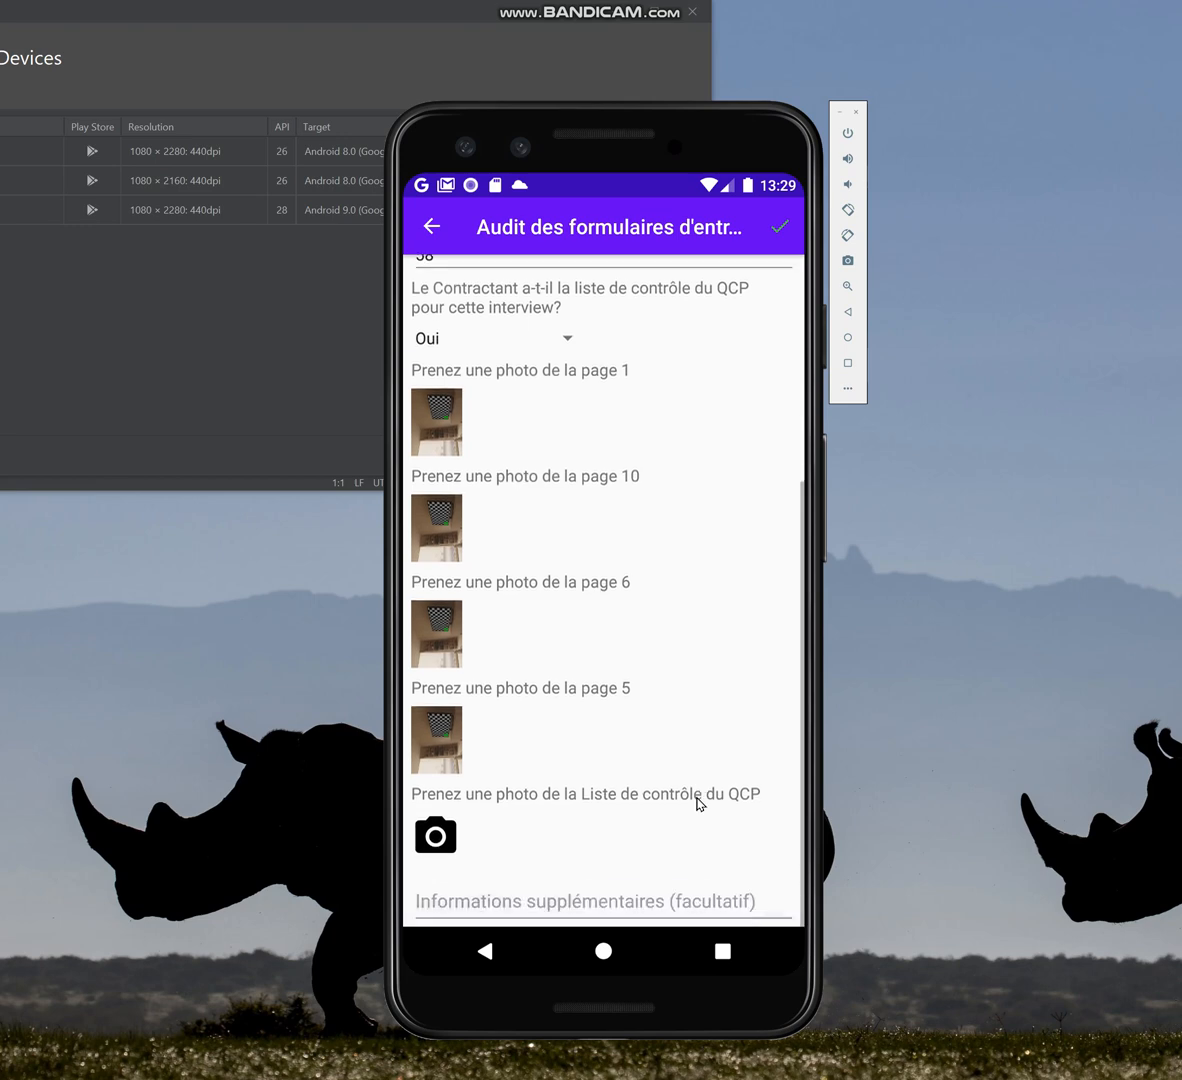
{"action": "scroll", "coordinate": [698, 801], "scroll_direction": "down", "scroll_amount": 1}
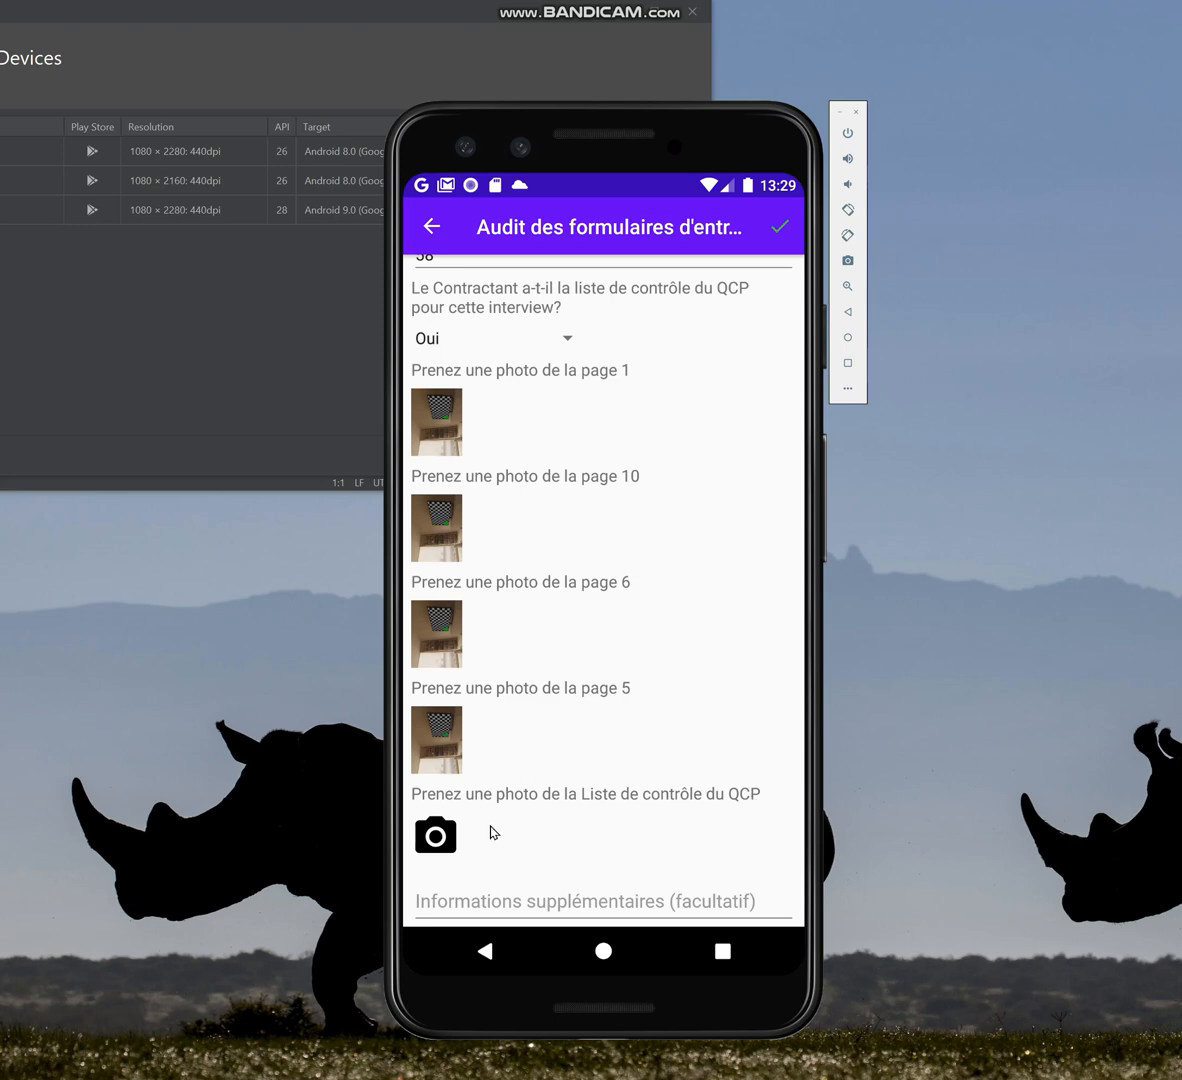
{"action": "left_click", "coordinate": [437, 845]}
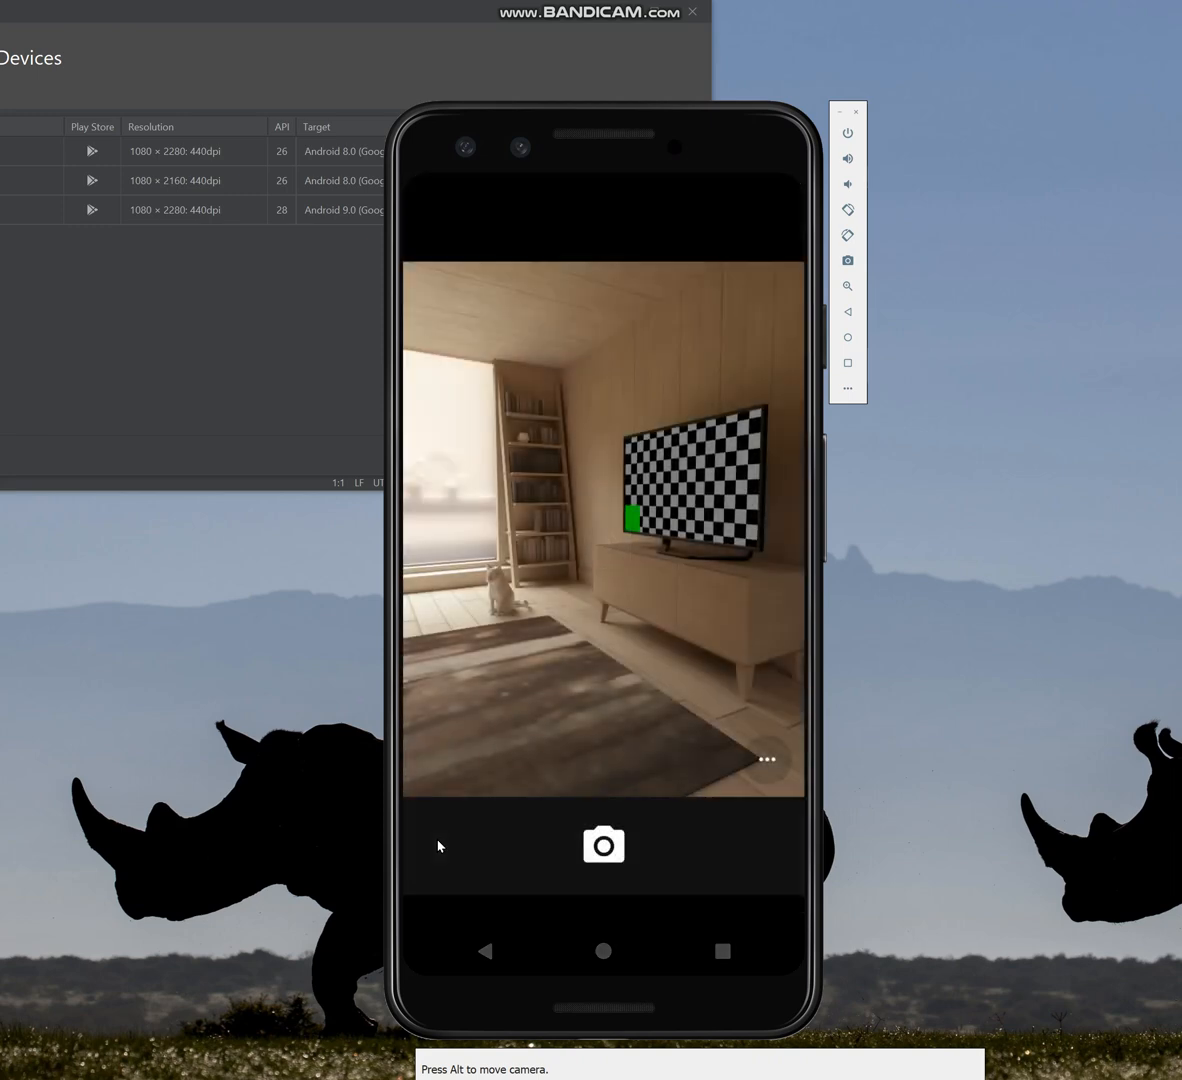
{"action": "left_click", "coordinate": [598, 848]}
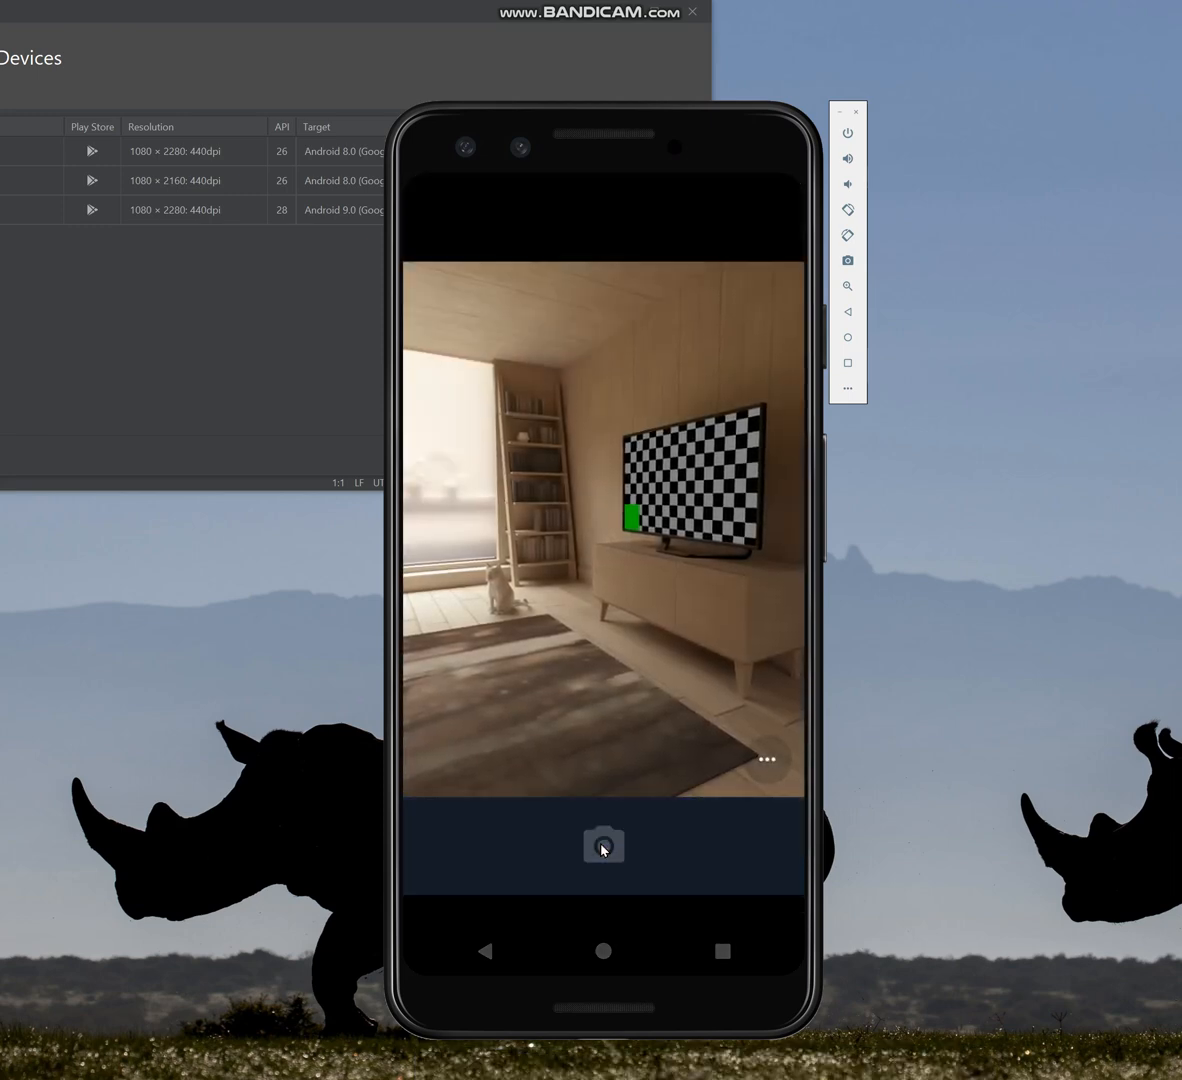
{"action": "left_click", "coordinate": [603, 851]}
{"action": "left_click_drag", "start_coordinate": [607, 863], "coordinate": [586, 784]}
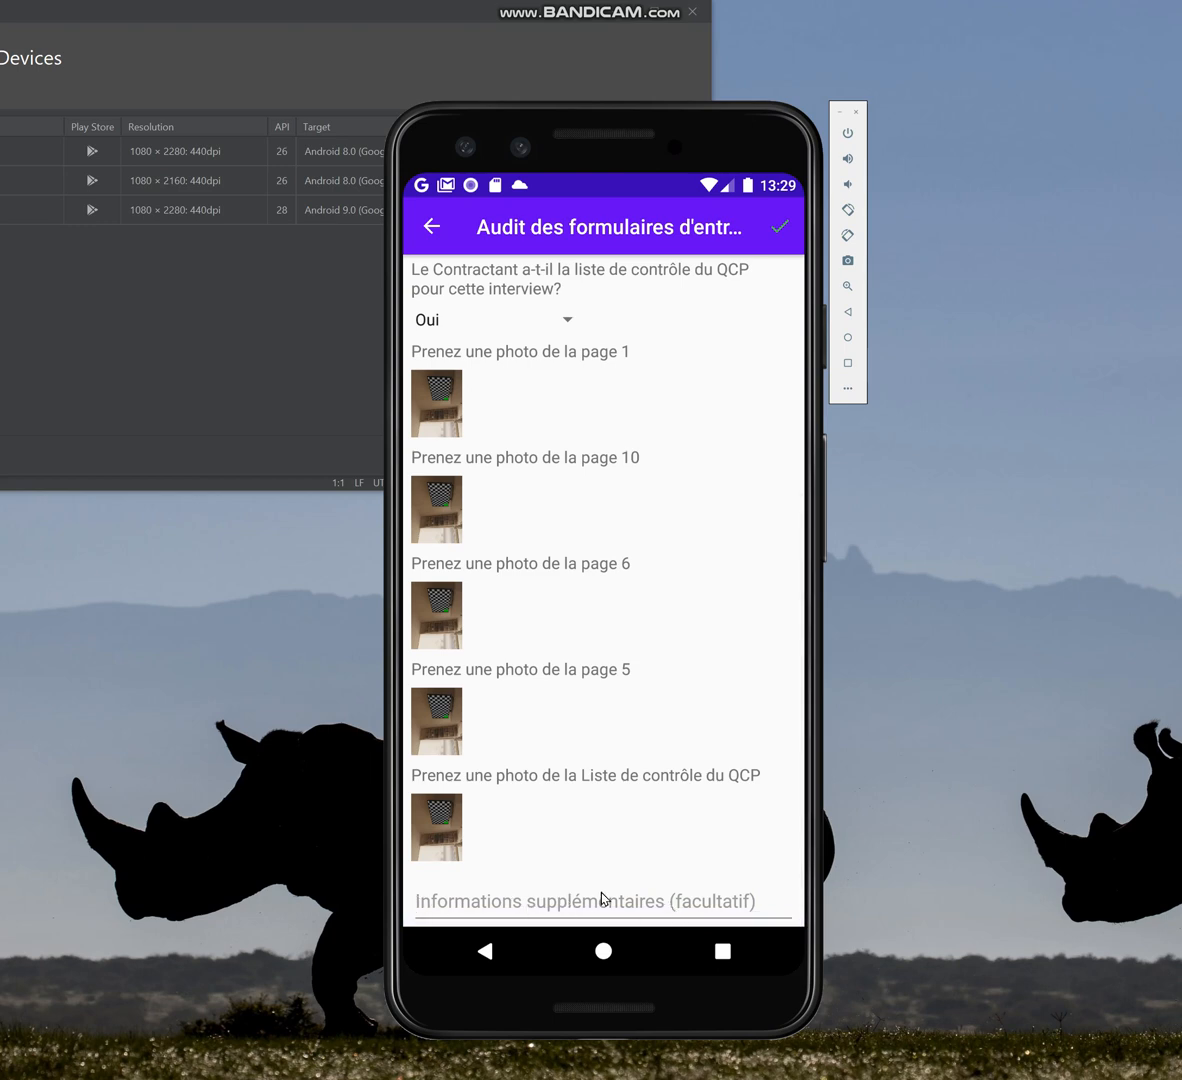
Enter "autres informations ici" as the additional information and save the audit
{"action": "left_click", "coordinate": [528, 901]}
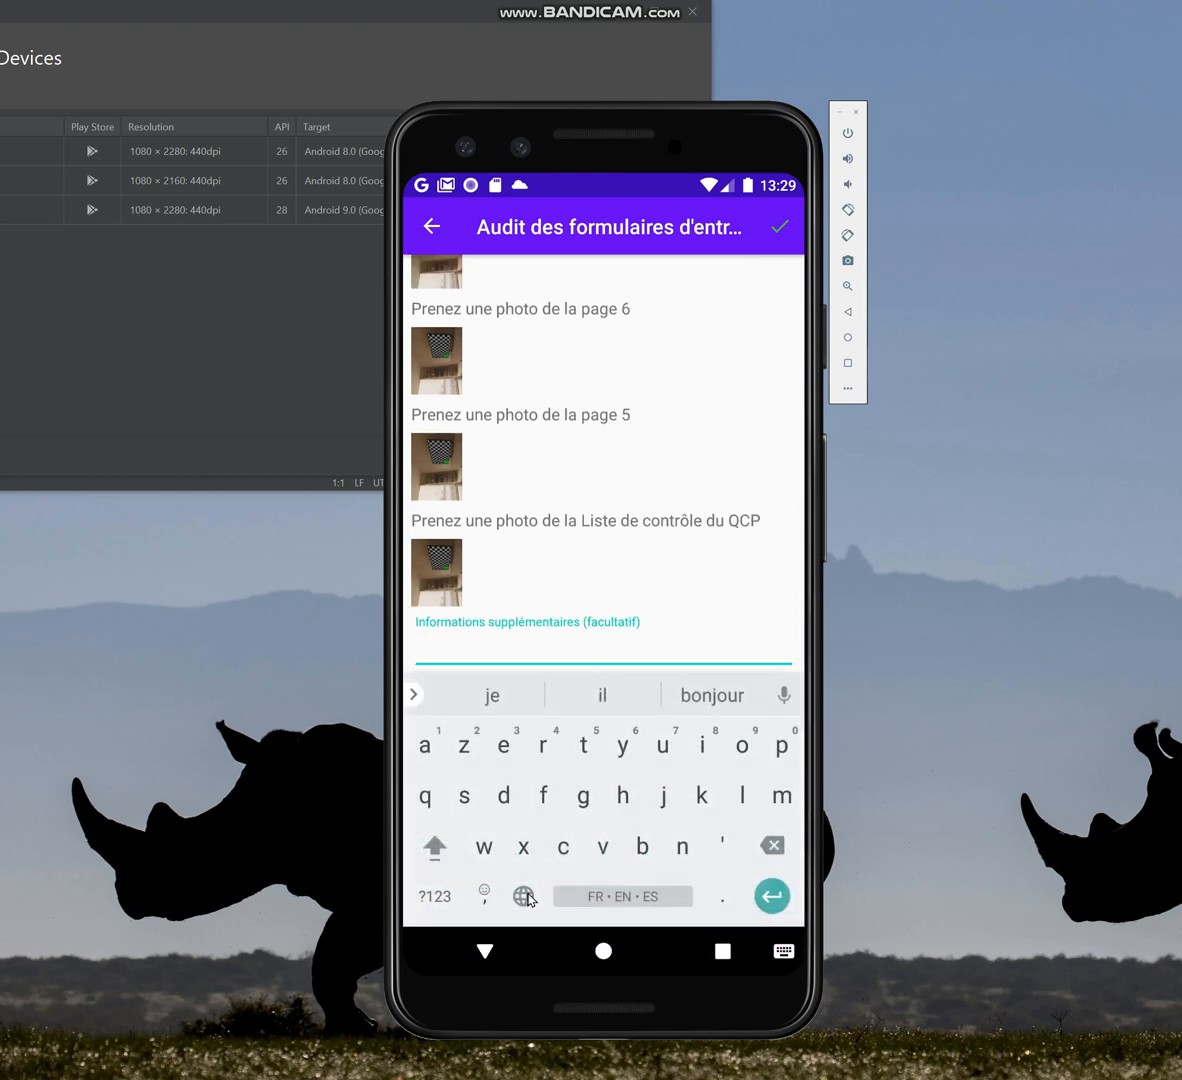
{"action": "type", "text": "autres informations ici"}
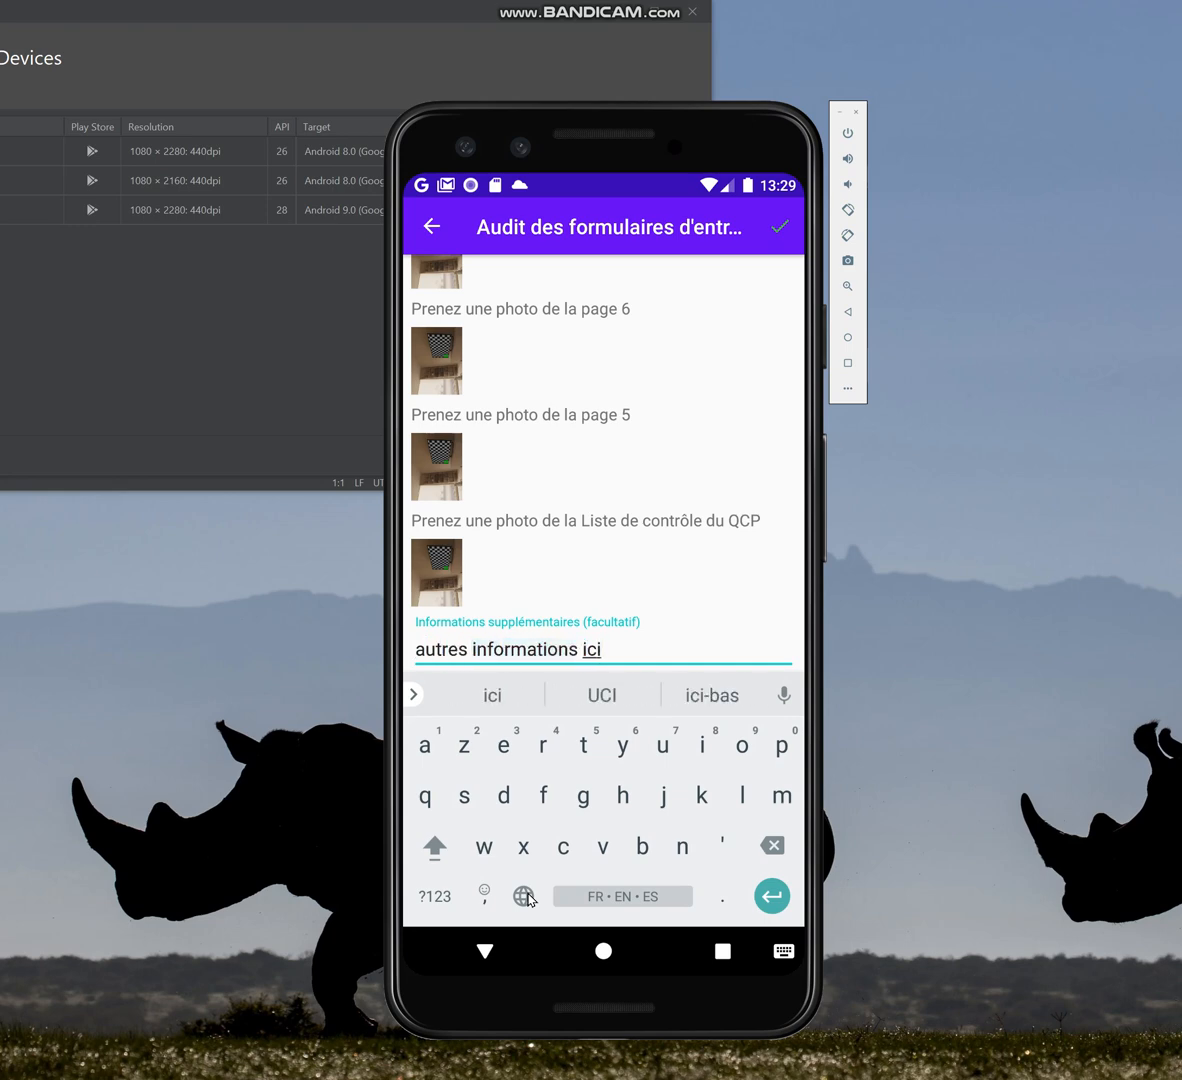
{"action": "left_click", "coordinate": [779, 232]}
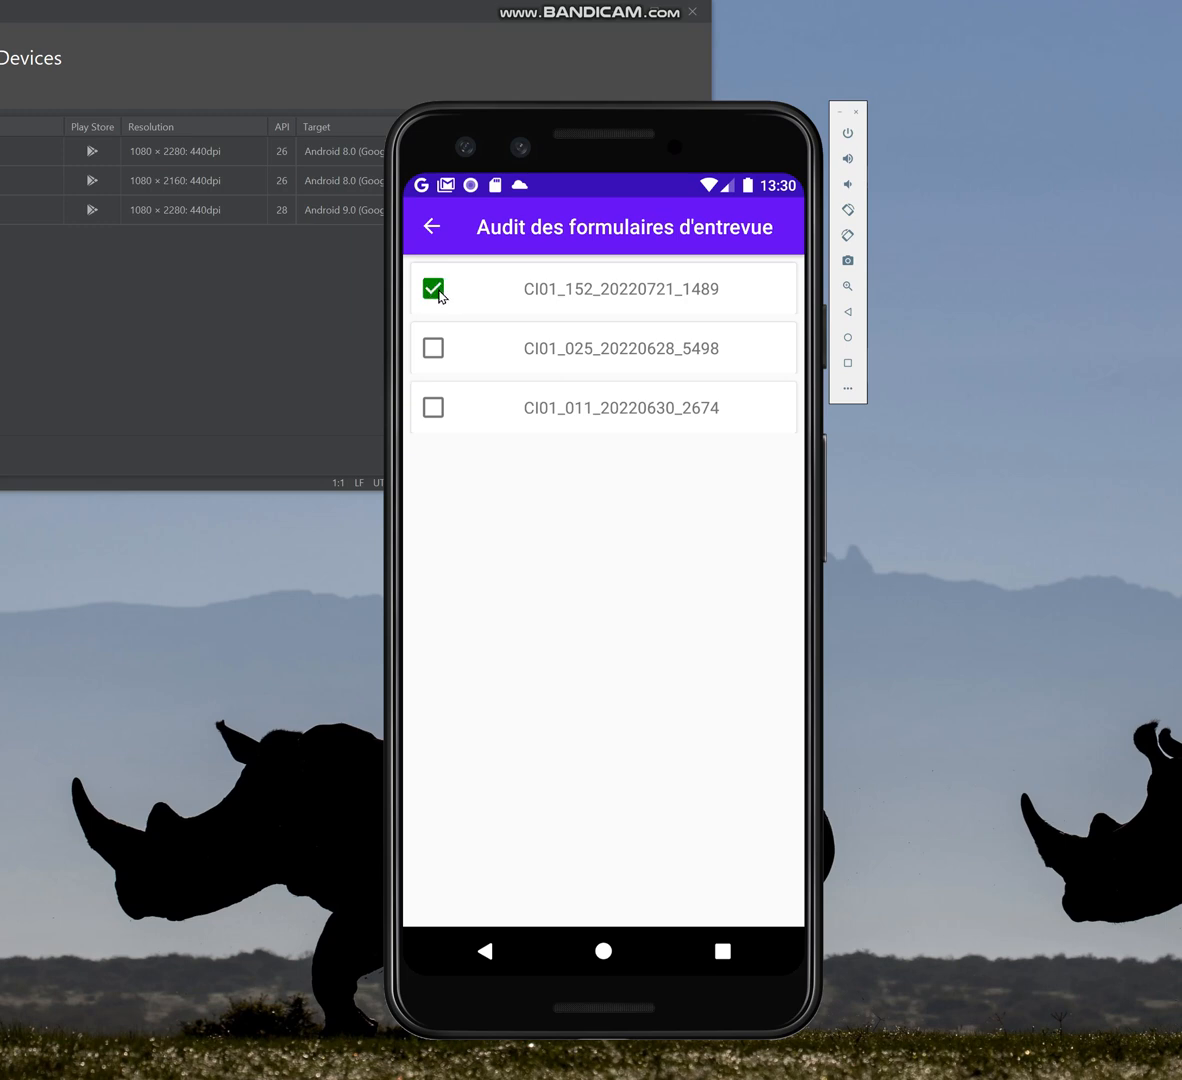
Open interview CI01_025_20220628_5498 and answer Non for both the collection sheet (fiche de collecte) and the authorization form
{"action": "left_click", "coordinate": [616, 350]}
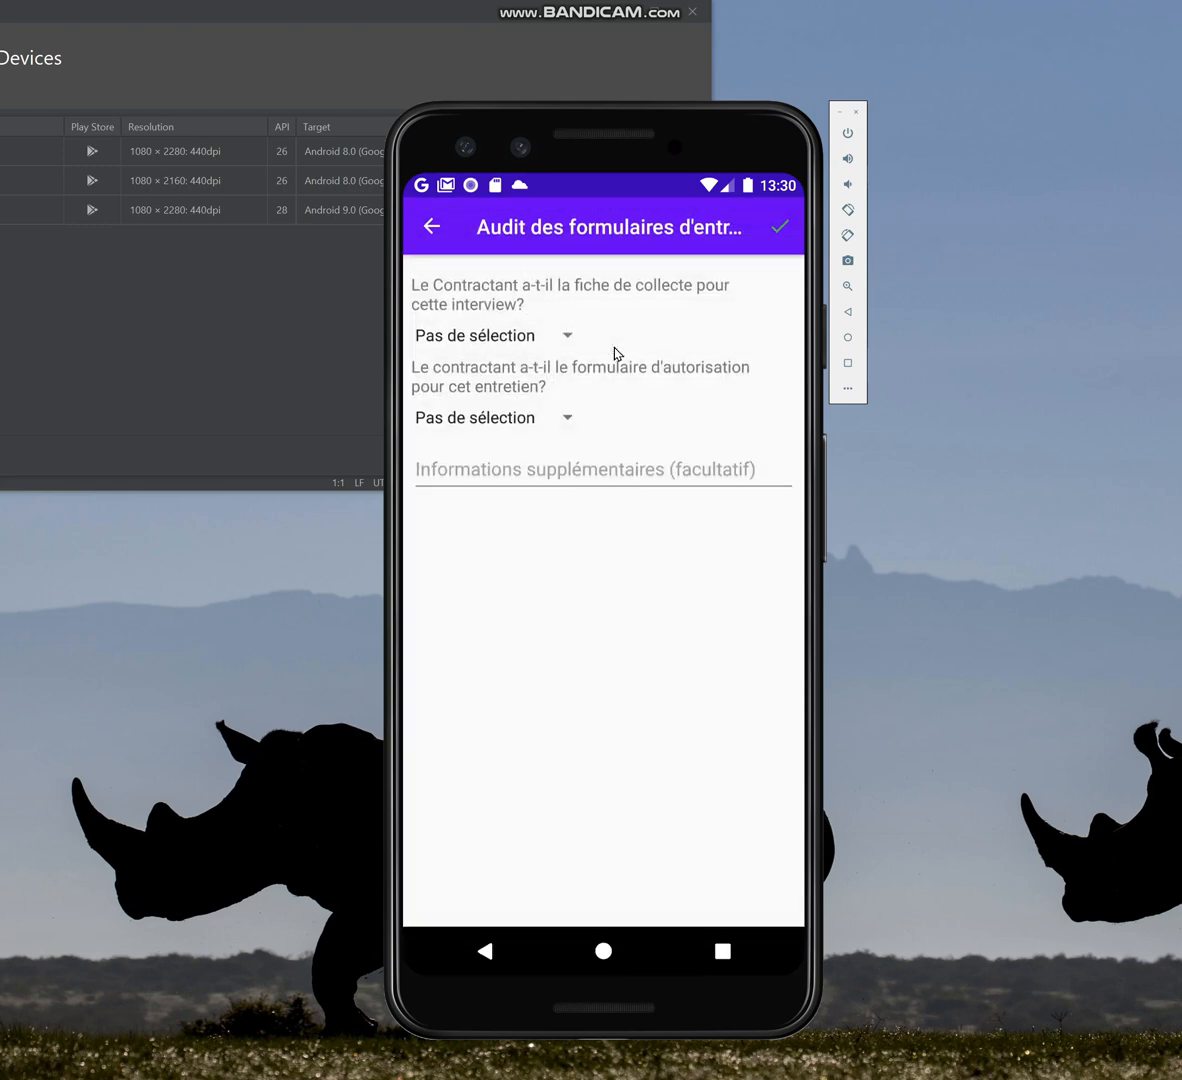
{"action": "left_click", "coordinate": [499, 340]}
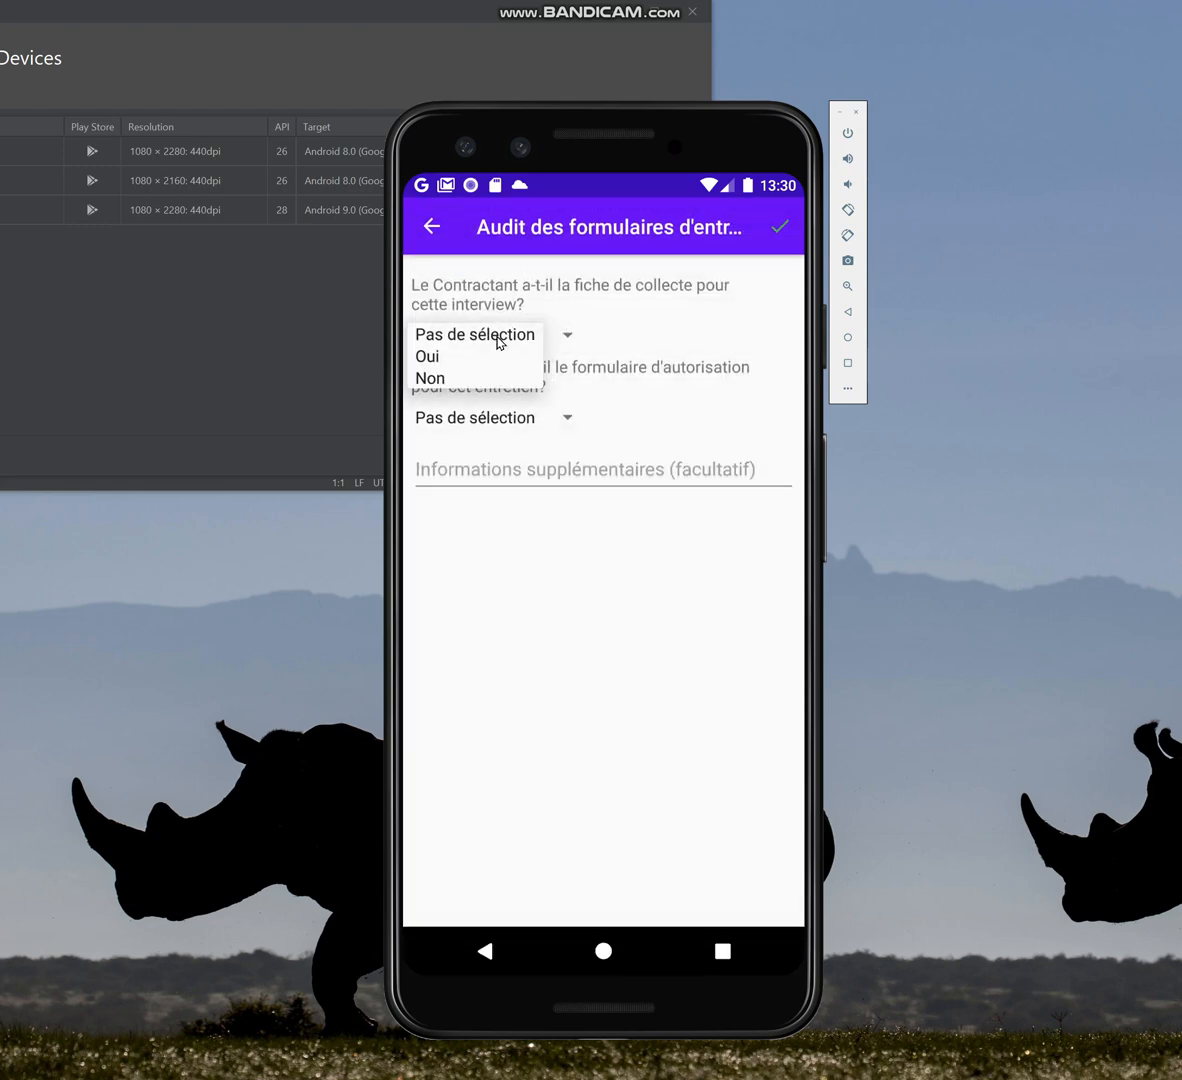
{"action": "left_click", "coordinate": [459, 386]}
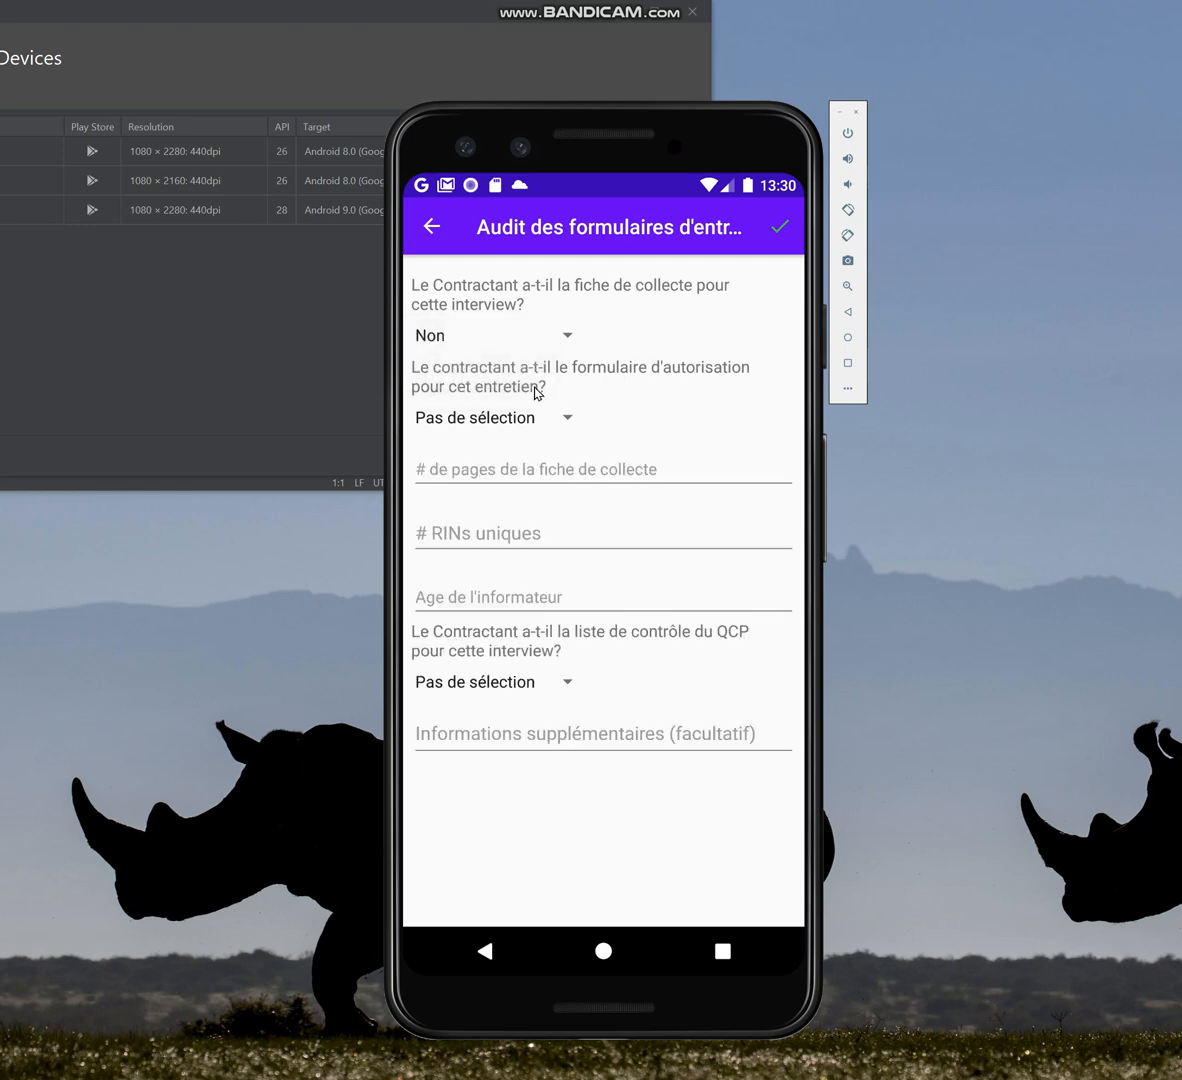
{"action": "left_click", "coordinate": [473, 421]}
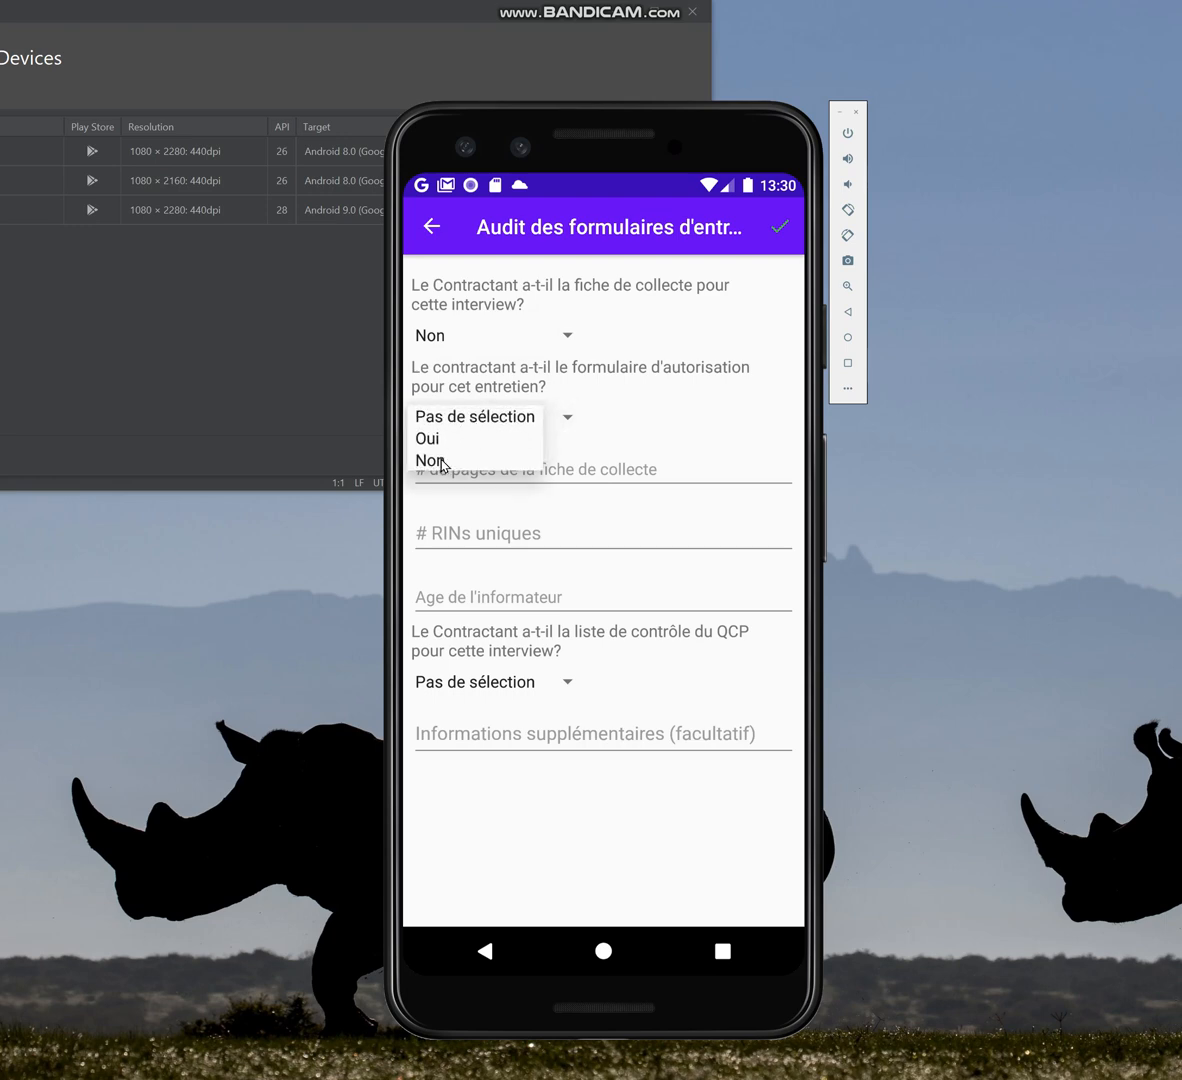
{"action": "left_click", "coordinate": [440, 456]}
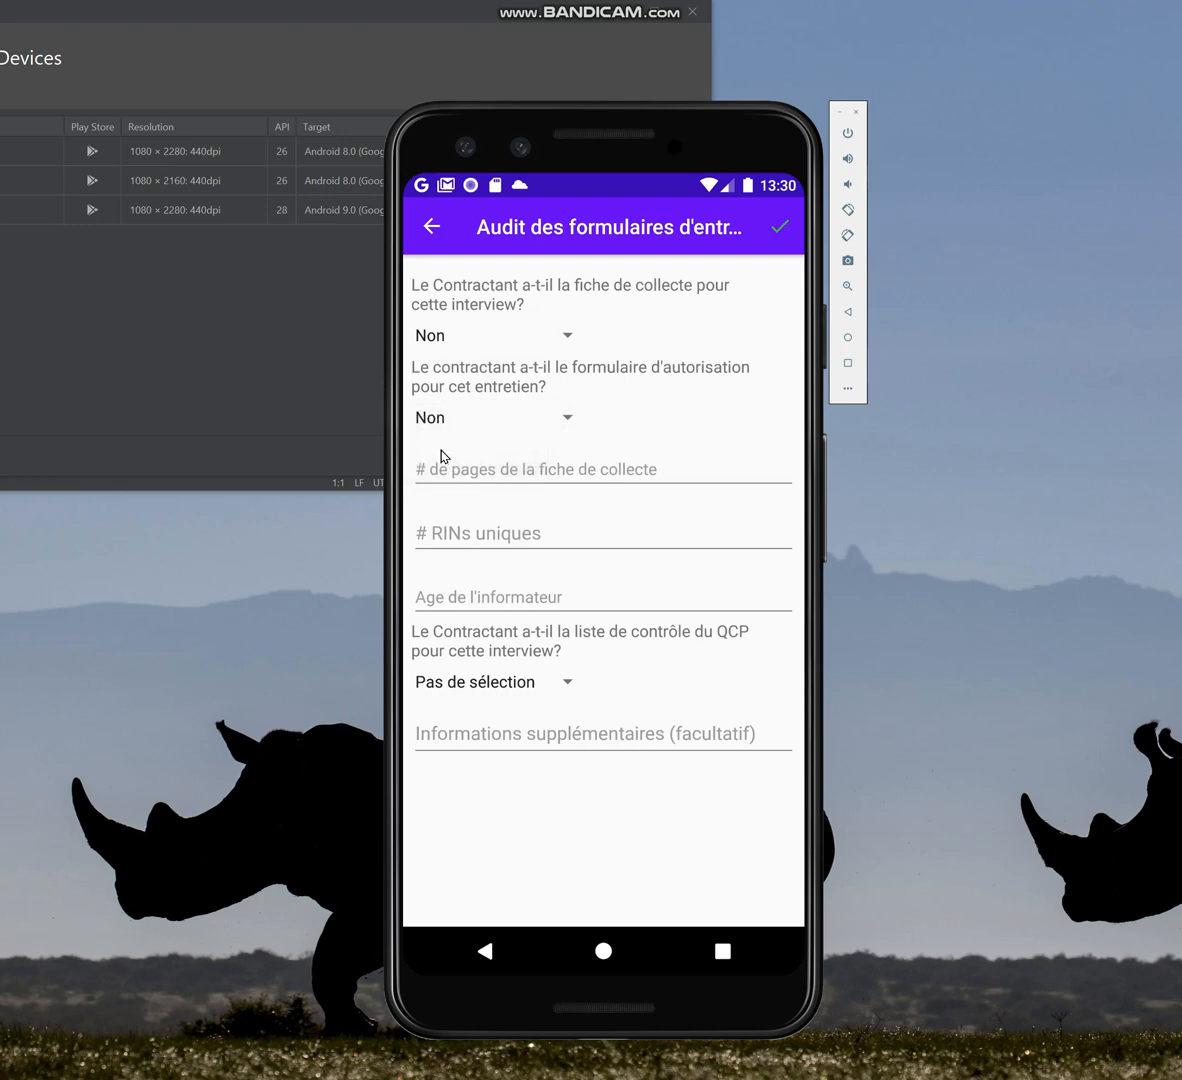
Enter 2 collection sheet pages, 23 unique RINs and an informant age of 50
{"action": "left_click", "coordinate": [513, 466]}
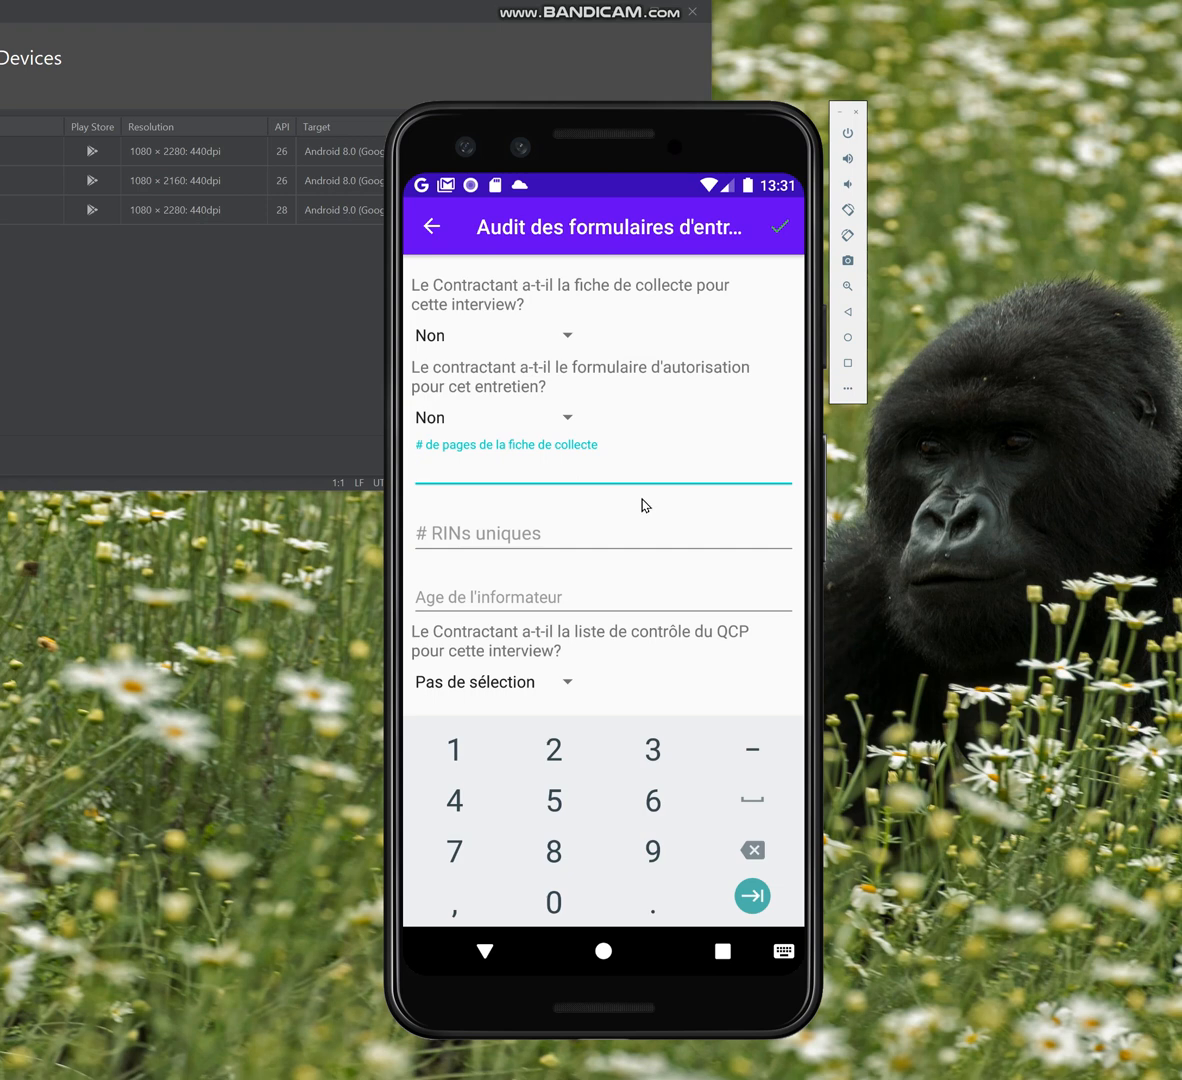
{"action": "type", "text": "2"}
{"action": "left_click", "coordinate": [646, 533]}
{"action": "type", "text": "23"}
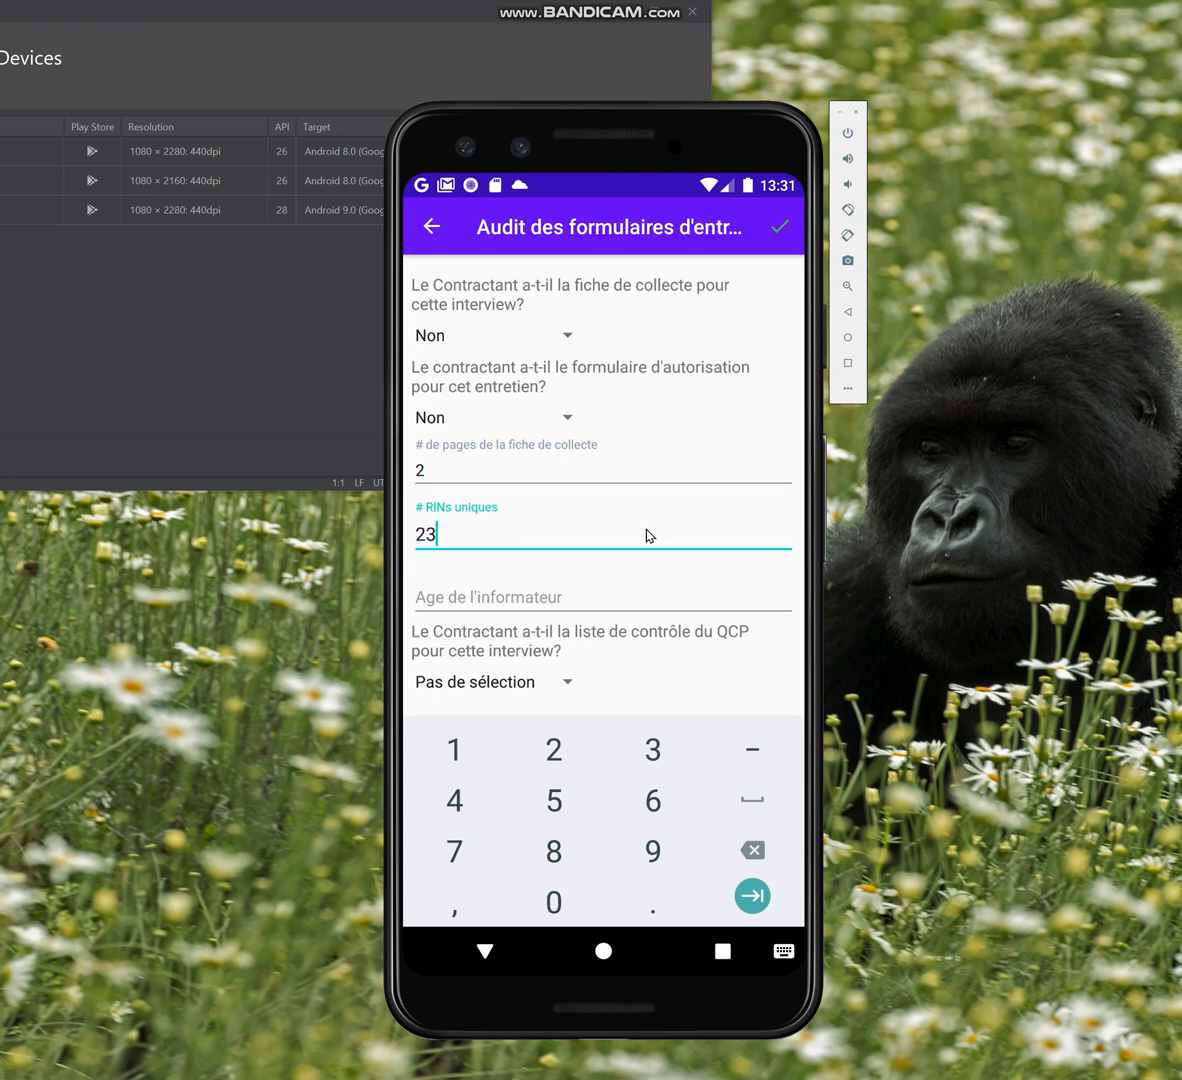
{"action": "left_click", "coordinate": [577, 600]}
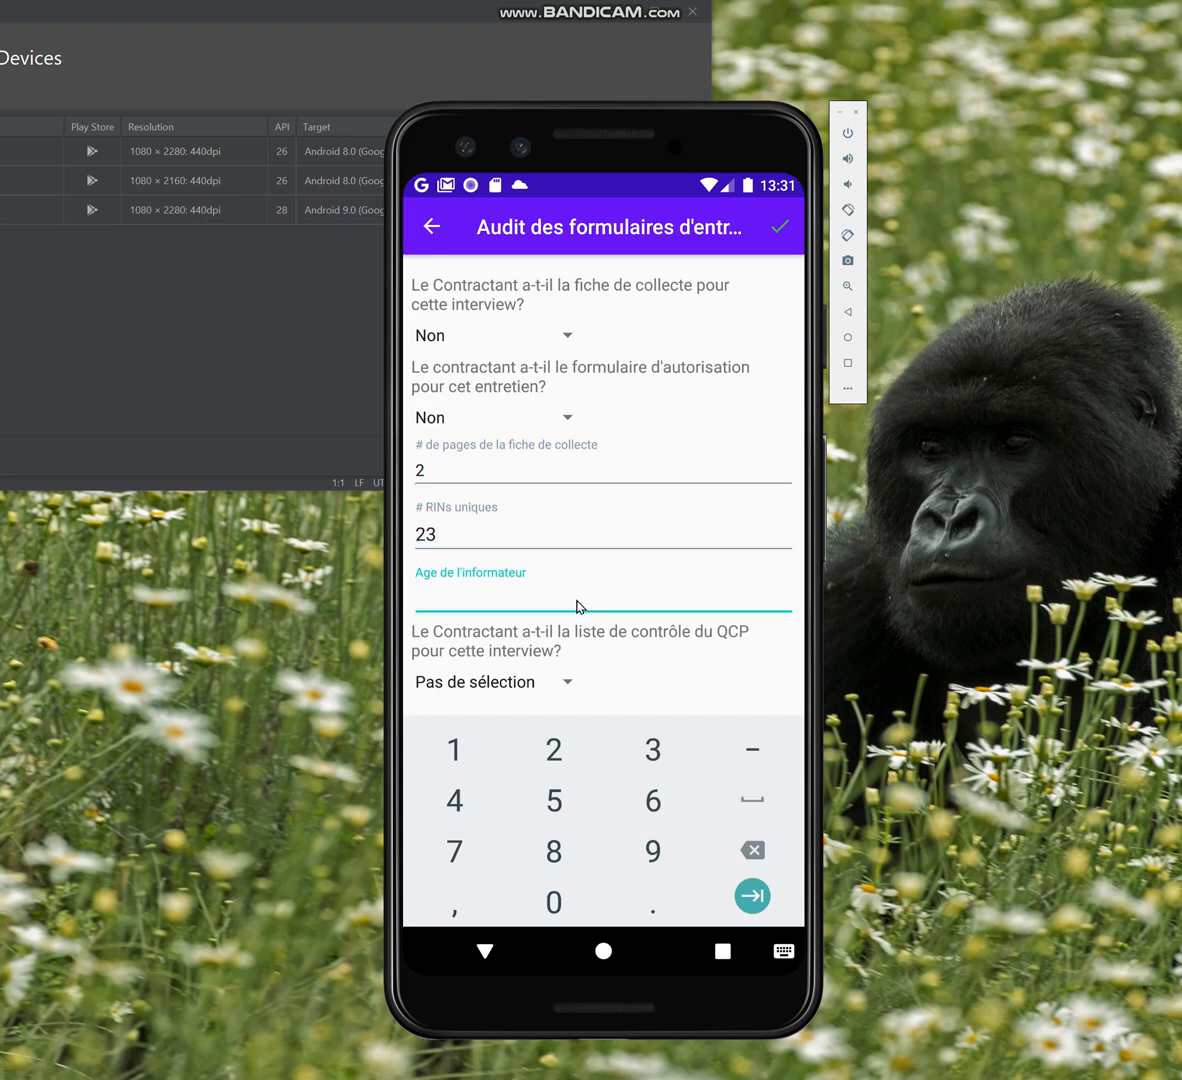
{"action": "type", "text": "50"}
Answer Non to whether the contractor has the QCP checklist for this interview
{"action": "scroll", "coordinate": [575, 583], "scroll_direction": "down", "scroll_amount": 1}
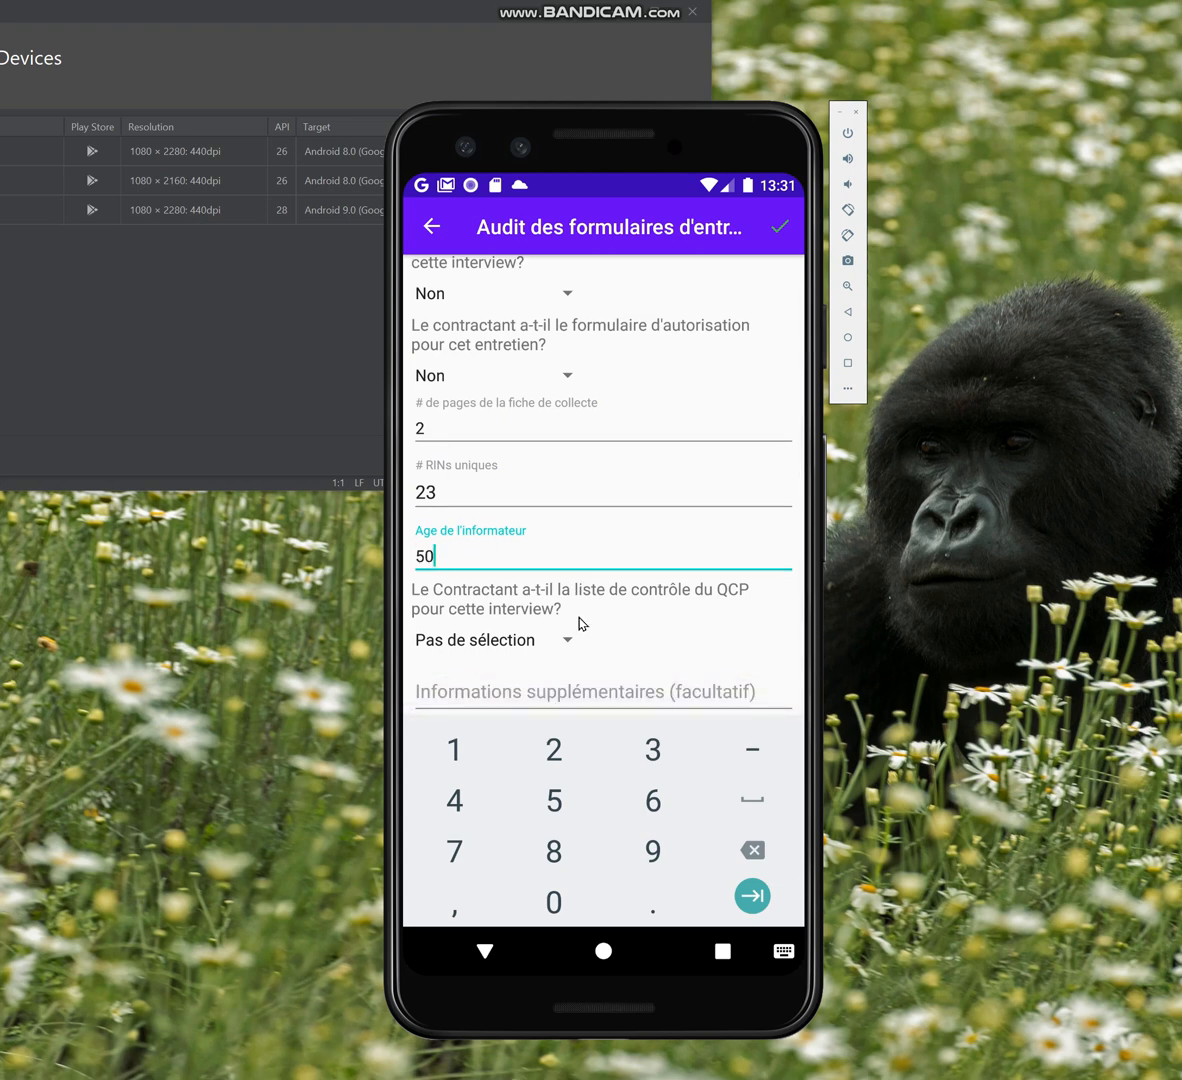
{"action": "left_click", "coordinate": [518, 641]}
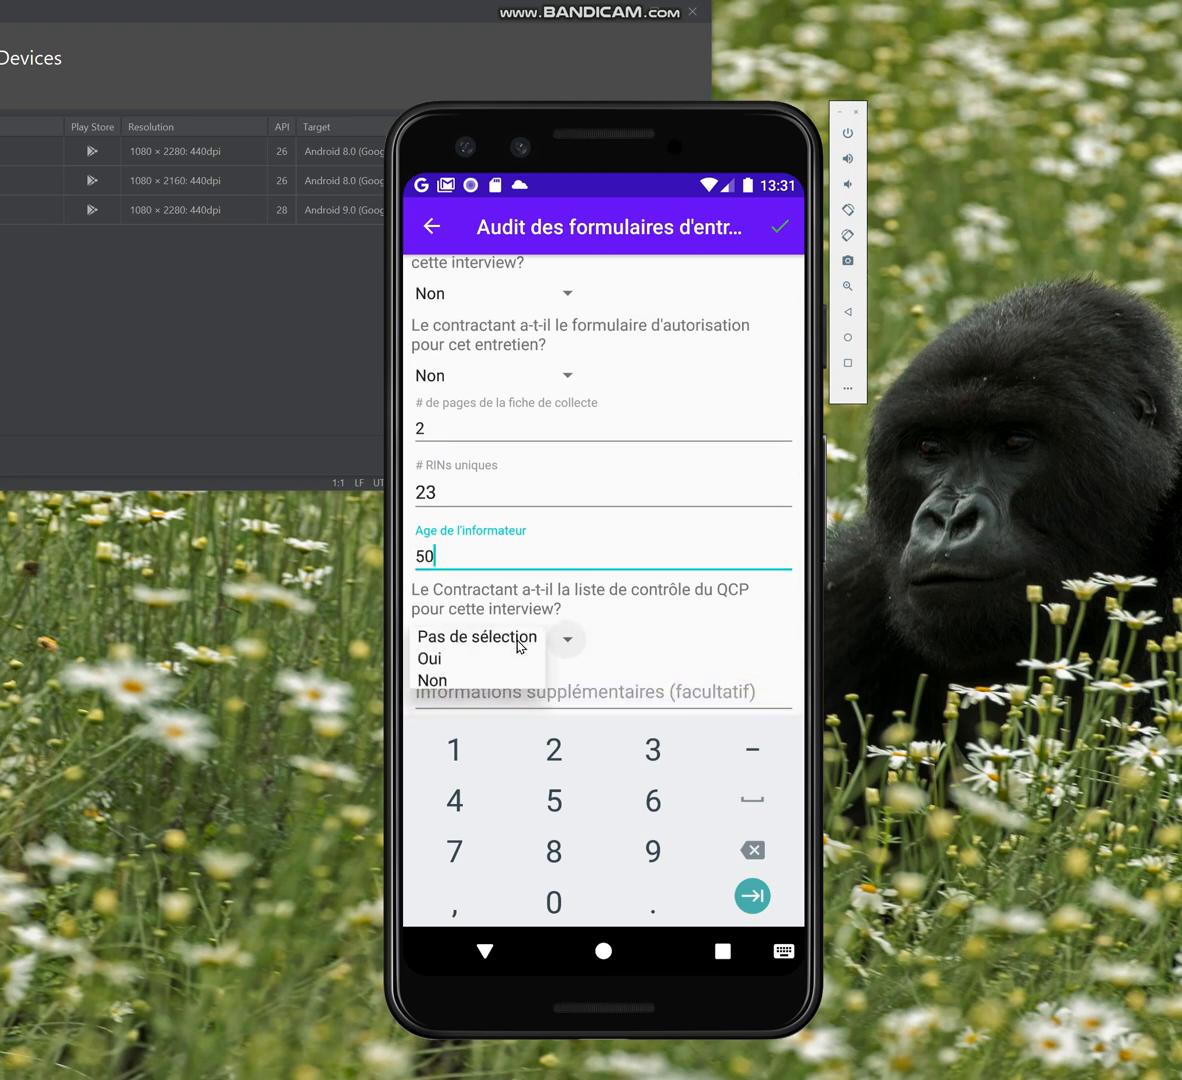
{"action": "left_click", "coordinate": [466, 683]}
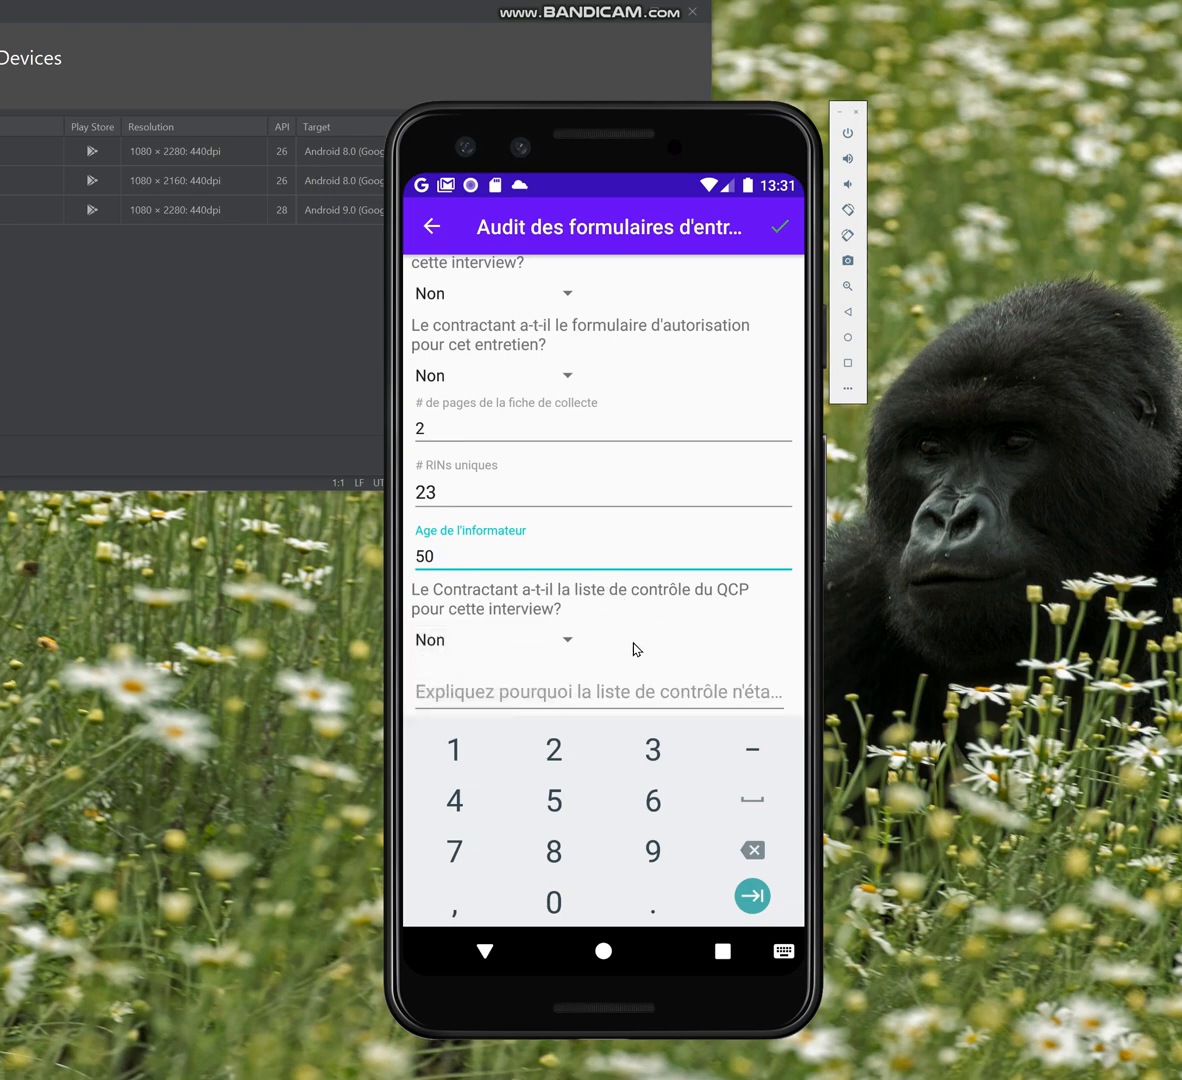
Explain the unavailable checklist with "Le contractant m'a dit ils ont perdu tout les papiers à cause d'une innondation."
{"action": "left_click", "coordinate": [578, 695]}
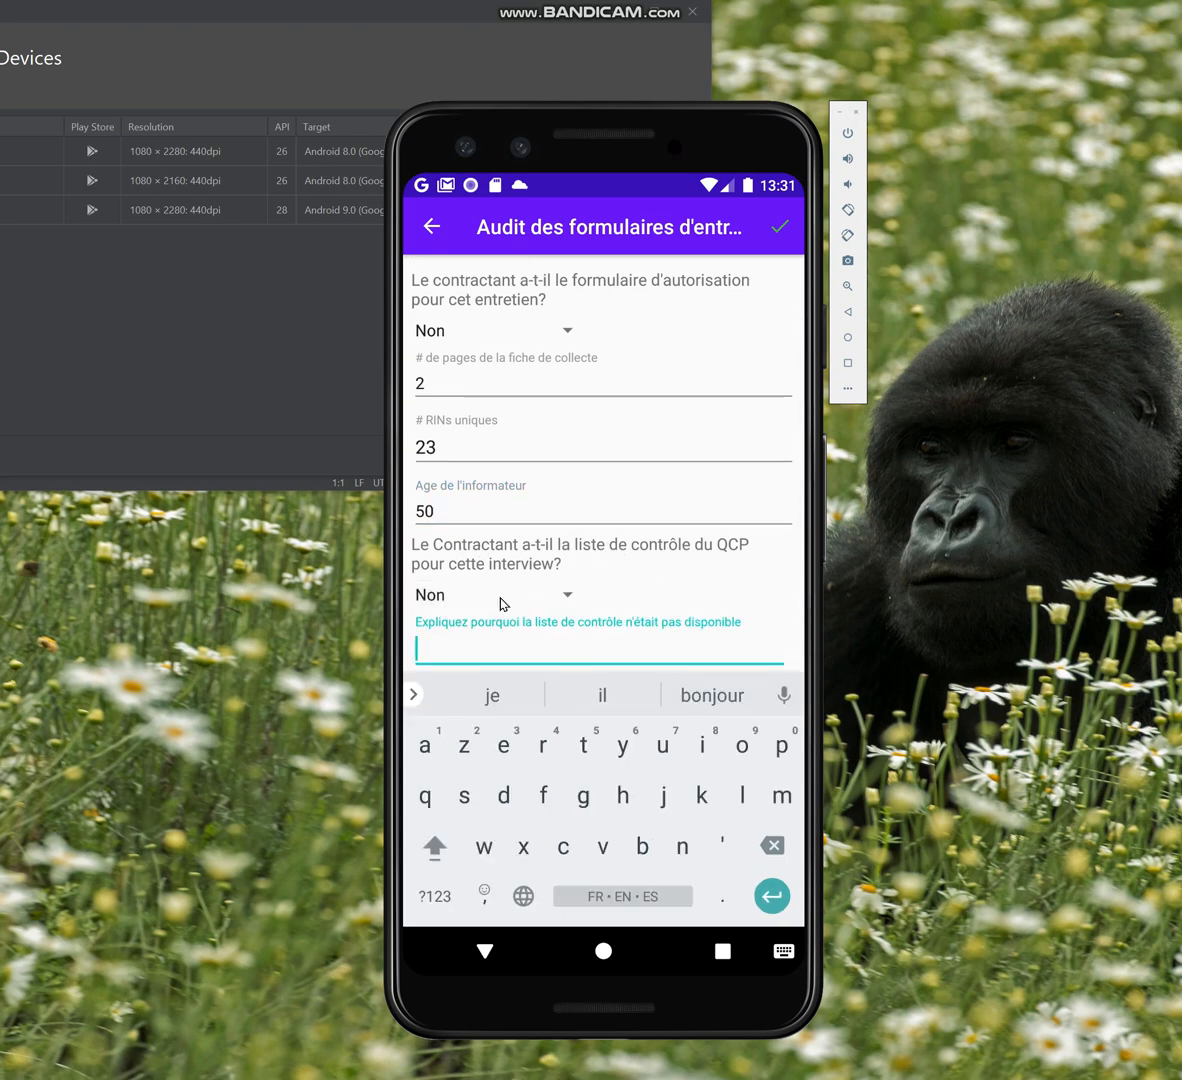
{"action": "scroll", "coordinate": [501, 604], "scroll_direction": "up", "scroll_amount": 2}
{"action": "scroll", "coordinate": [501, 604], "scroll_direction": "down", "scroll_amount": 2}
{"action": "left_click", "coordinate": [415, 325]}
{"action": "left_click", "coordinate": [515, 650]}
{"action": "type", "text": "L"}
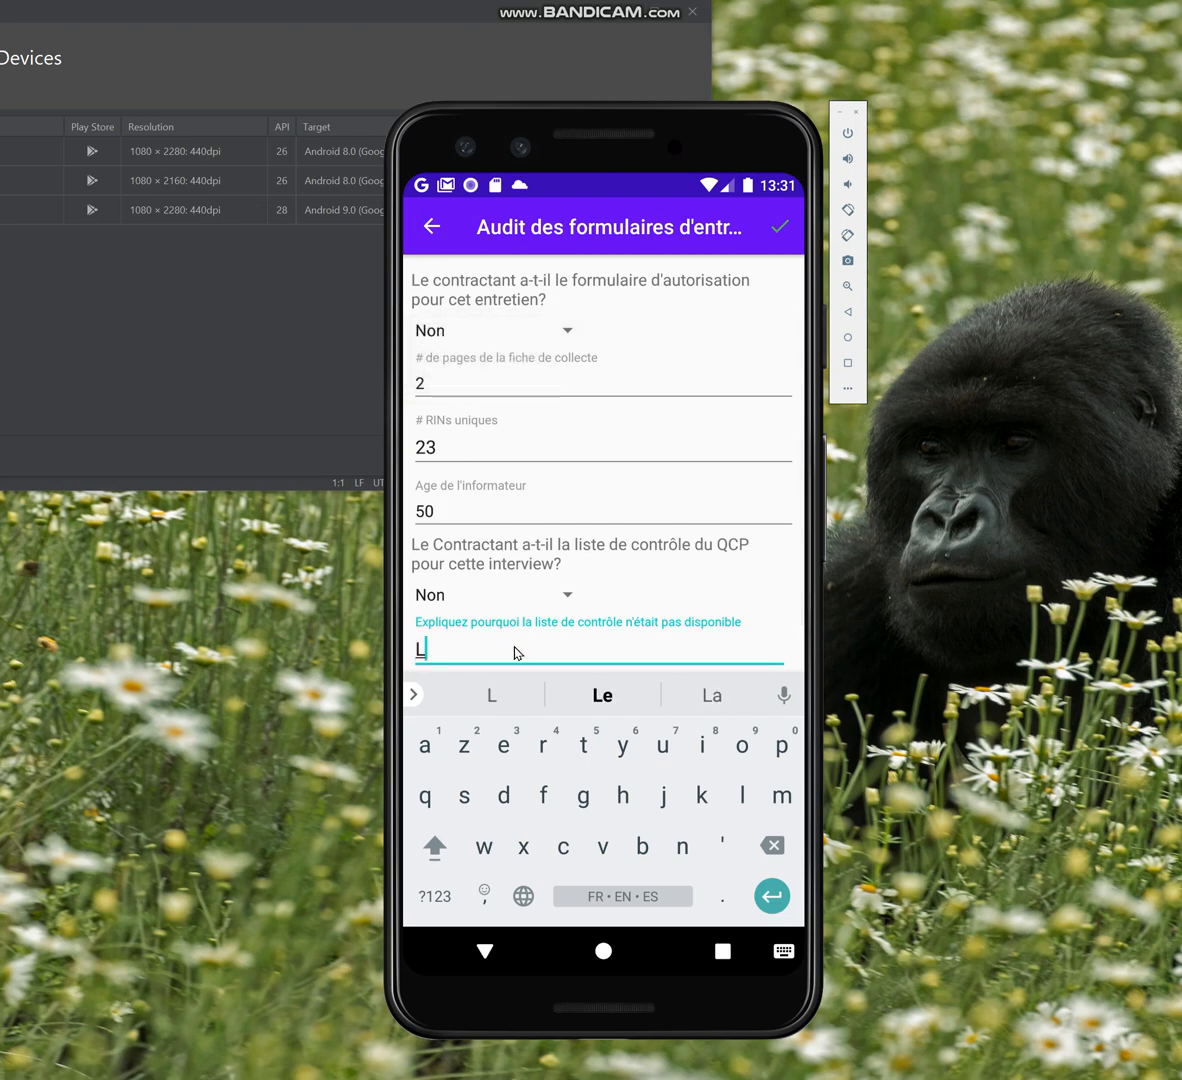
{"action": "type", "text": "e contract"}
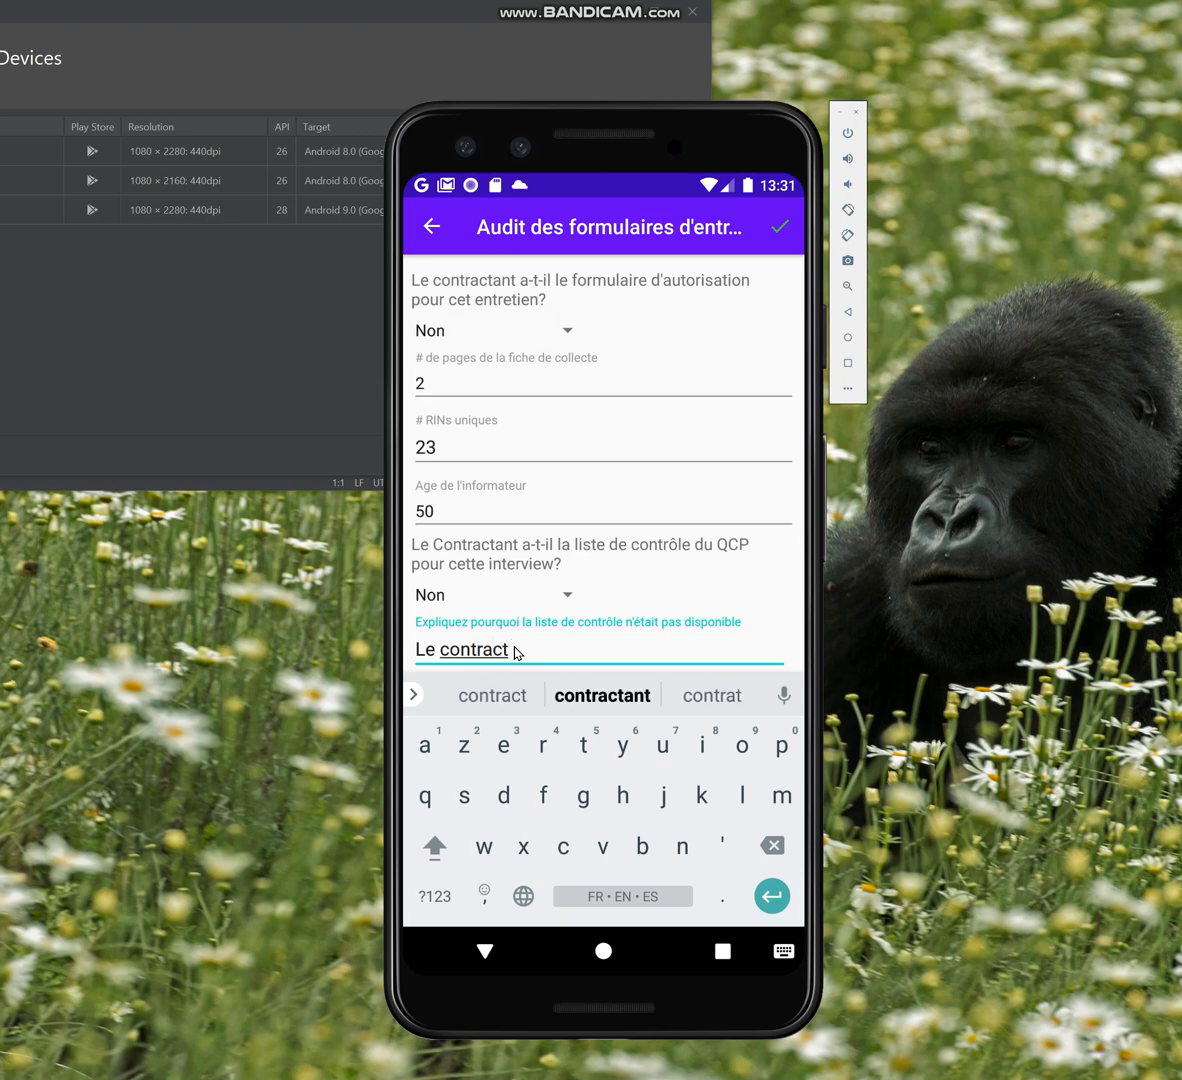
{"action": "type", "text": "ant m'a dit"}
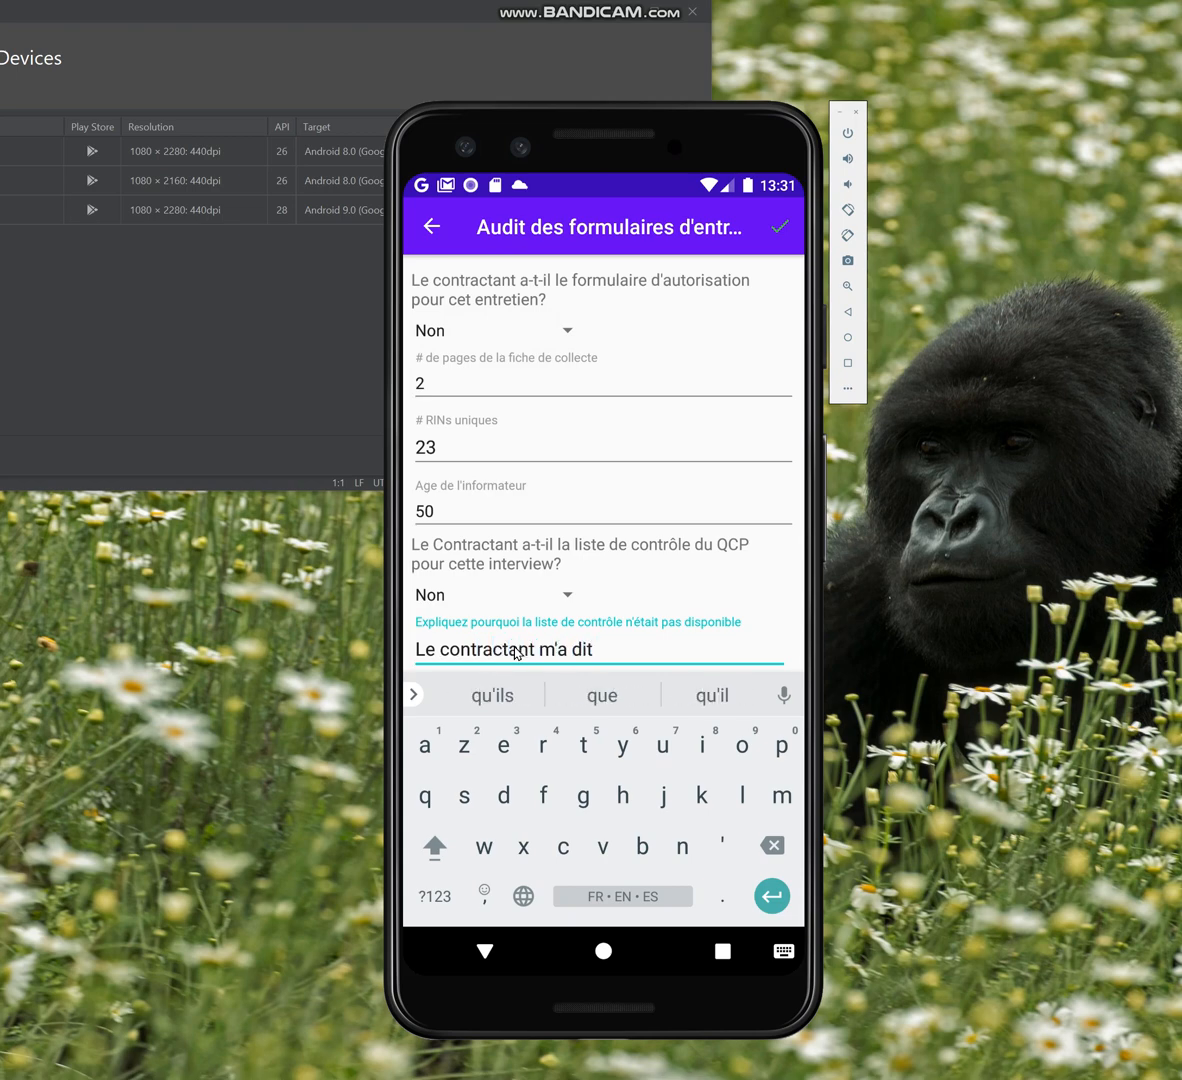
{"action": "type", "text": " il"}
{"action": "key", "text": "BackSpace"}
{"action": "type", "text": "s"}
{"action": "key", "text": "BackSpace"}
{"action": "key", "text": "BackSpace"}
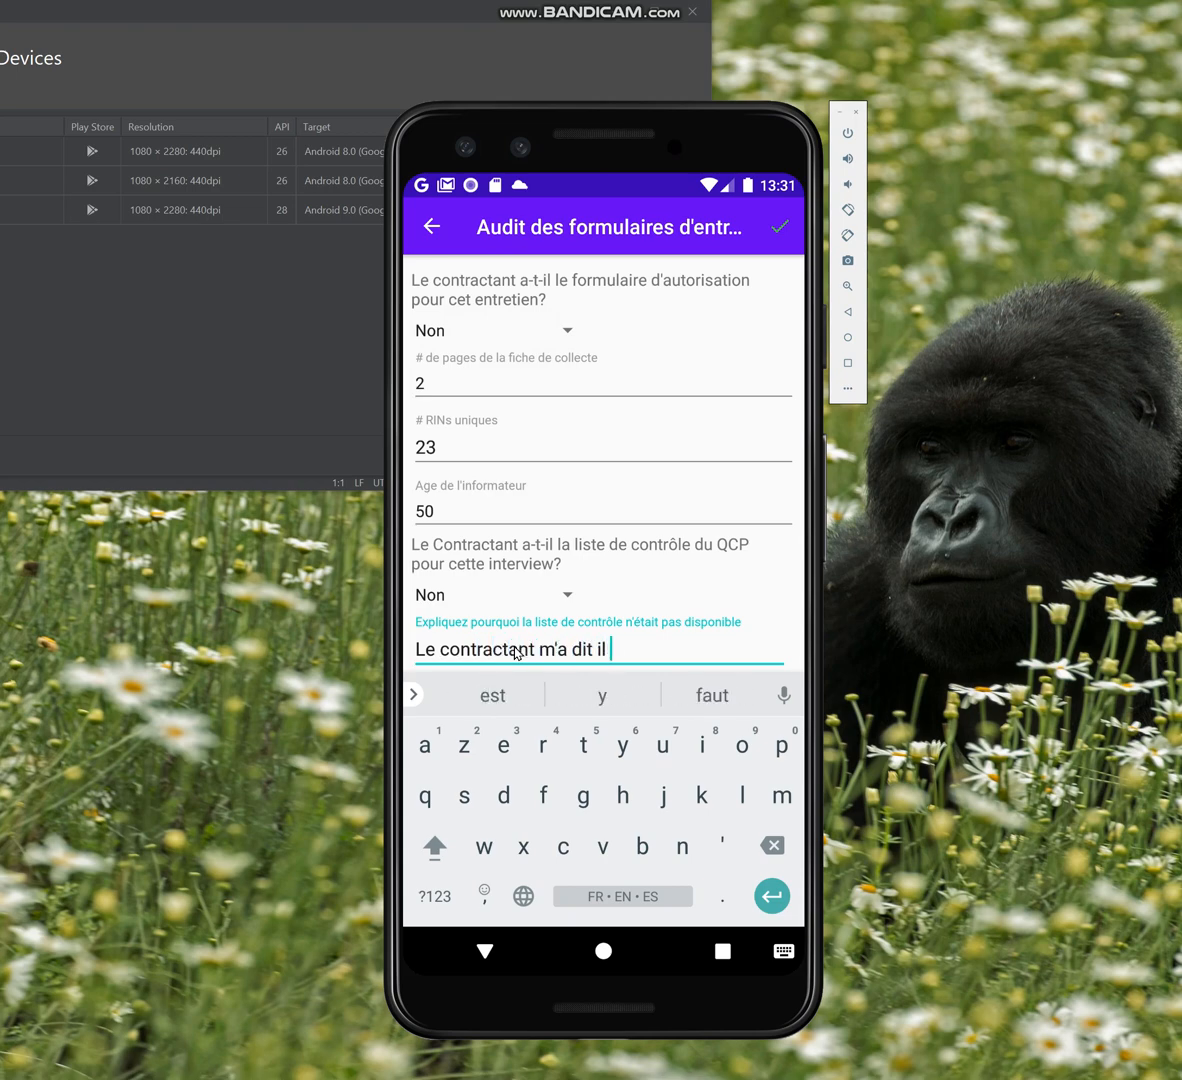
{"action": "key", "text": "BackSpace"}
{"action": "type", "text": "s opnt"}
{"action": "key", "text": "BackSpace"}
{"action": "key", "text": "BackSpace"}
{"action": "key", "text": "BackSpace"}
{"action": "type", "text": "nt "}
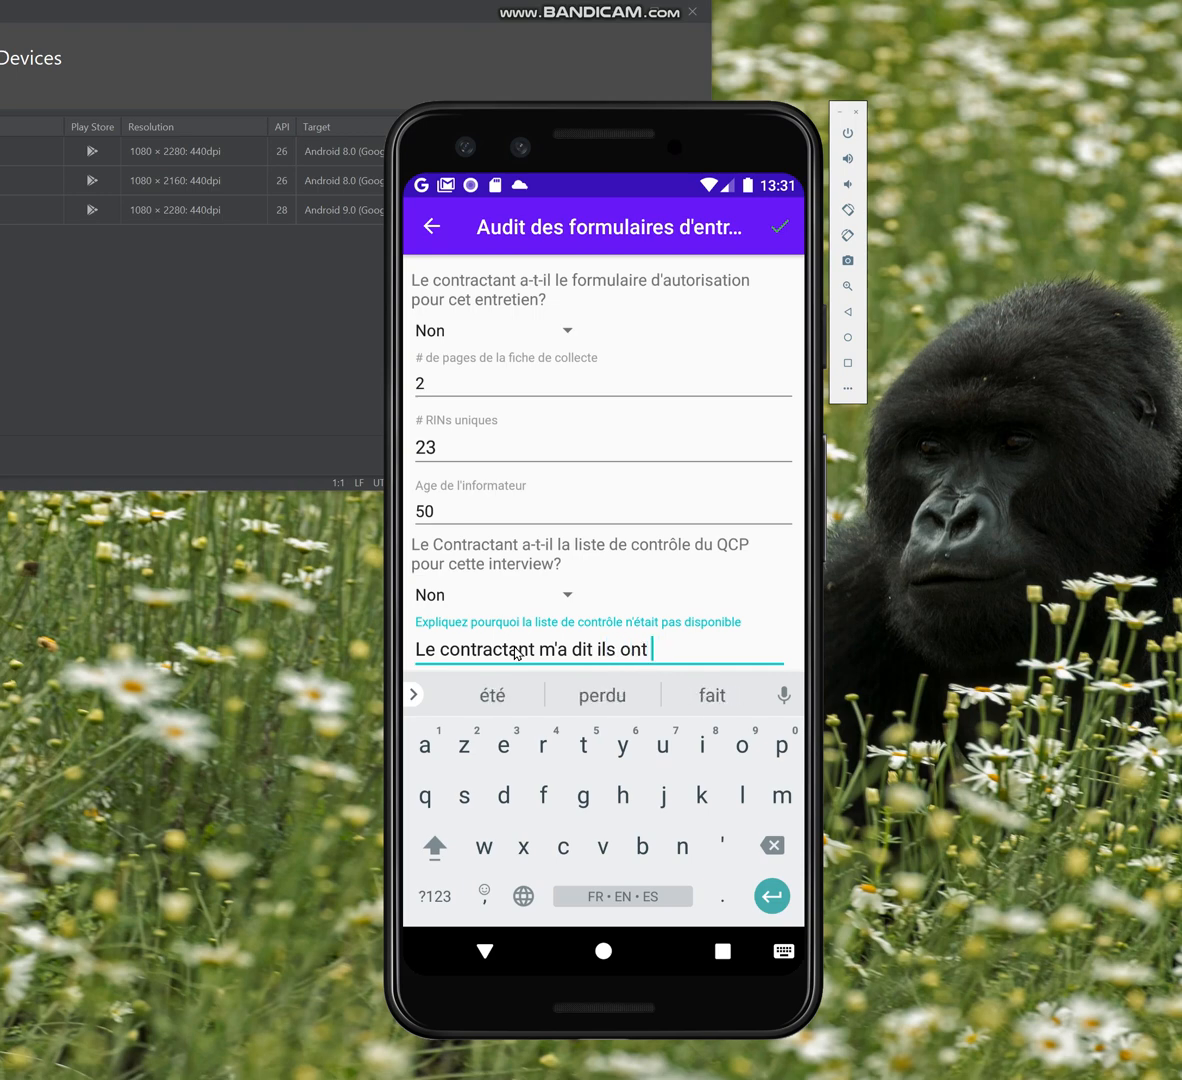
{"action": "type", "text": "perdu toute"}
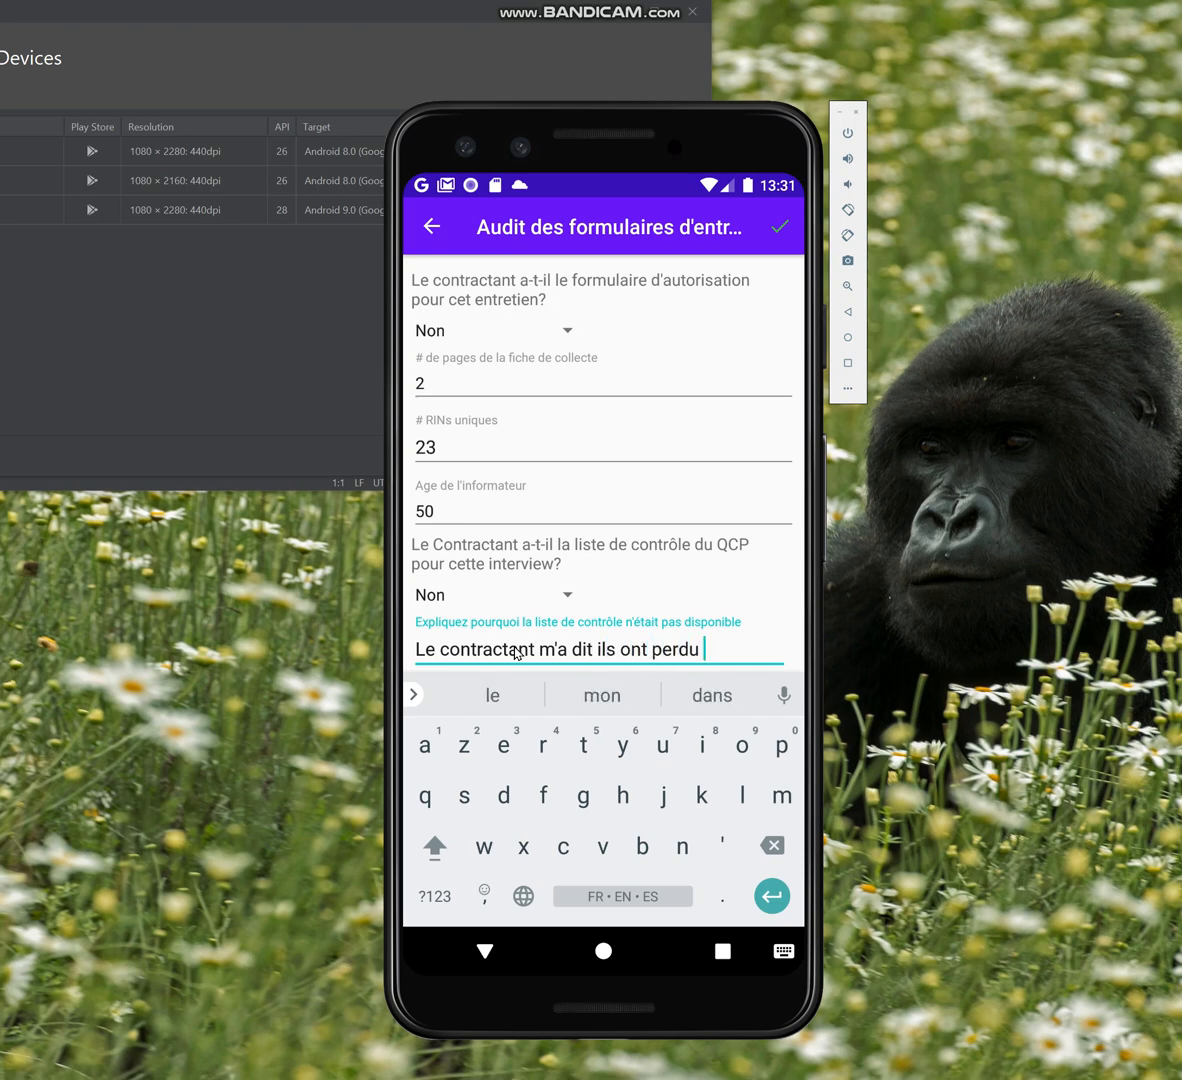
{"action": "key", "text": "BackSpace"}
{"action": "type", "text": "les papi"}
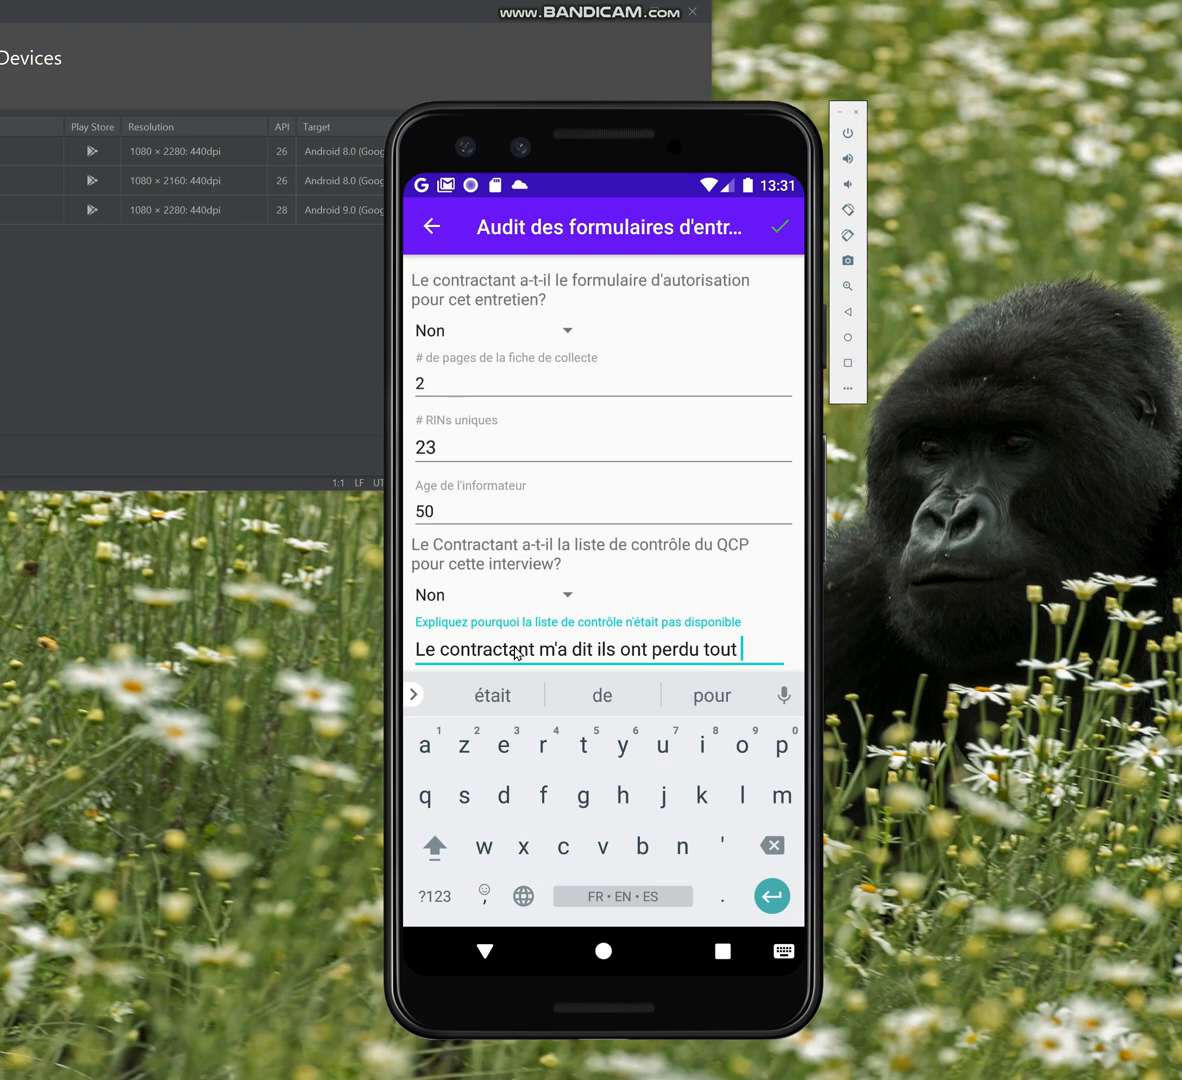
{"action": "type", "text": "er"}
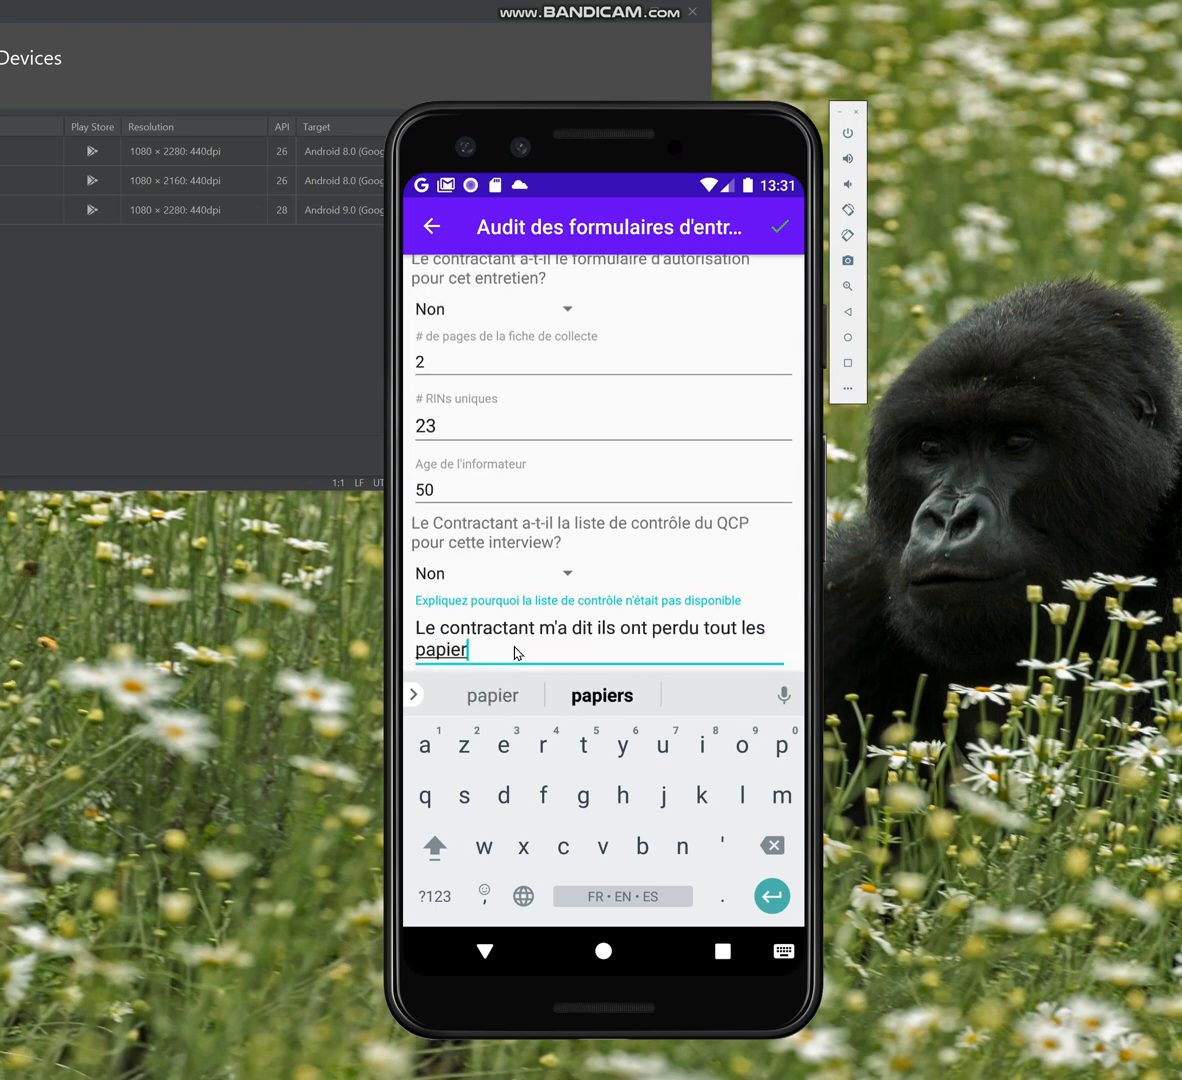
{"action": "type", "text": "s à cuase "}
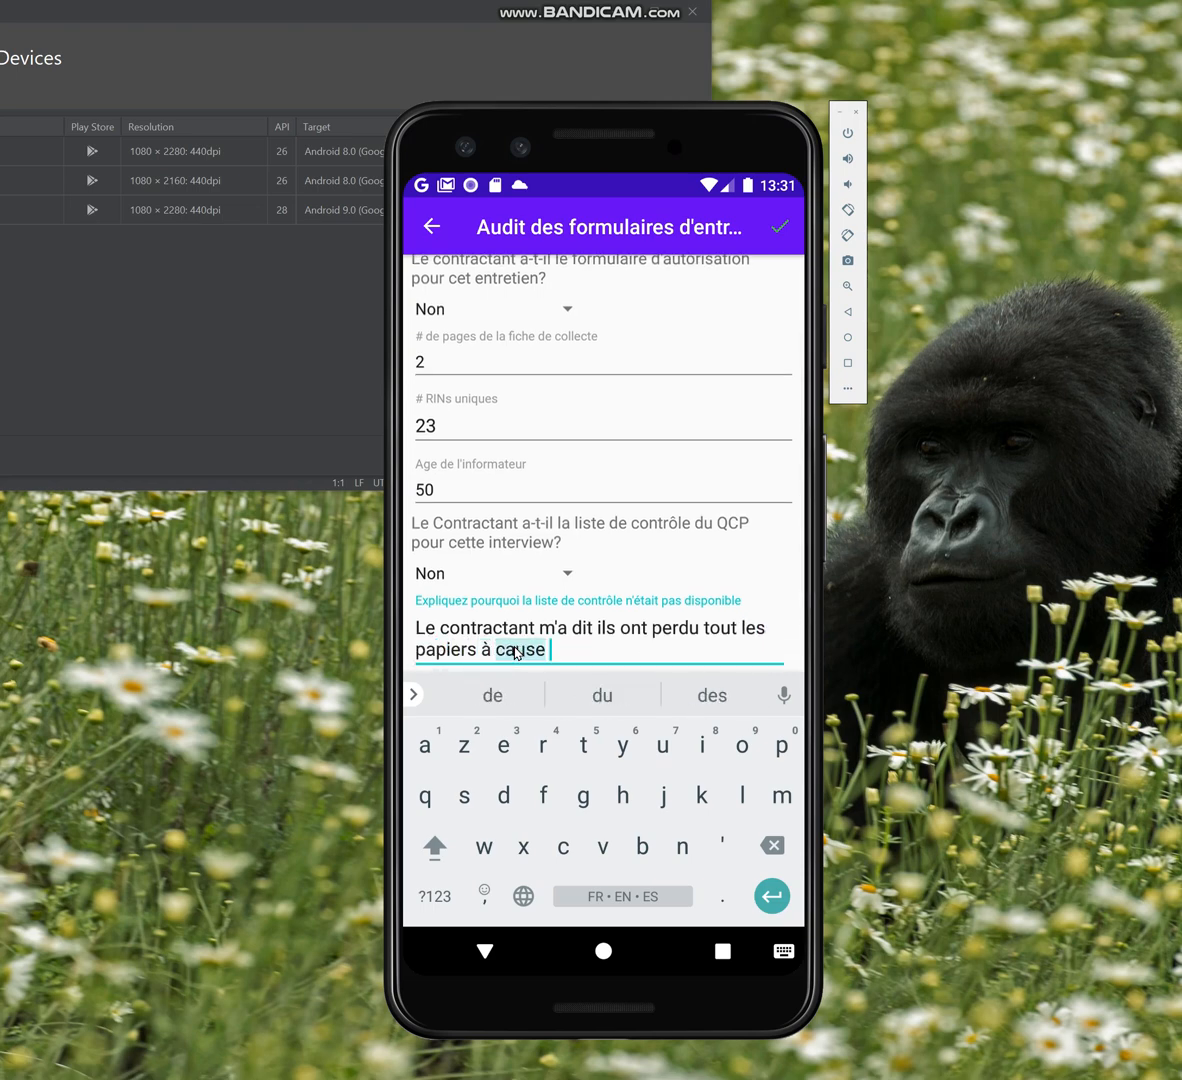
{"action": "type", "text": "d'une in"}
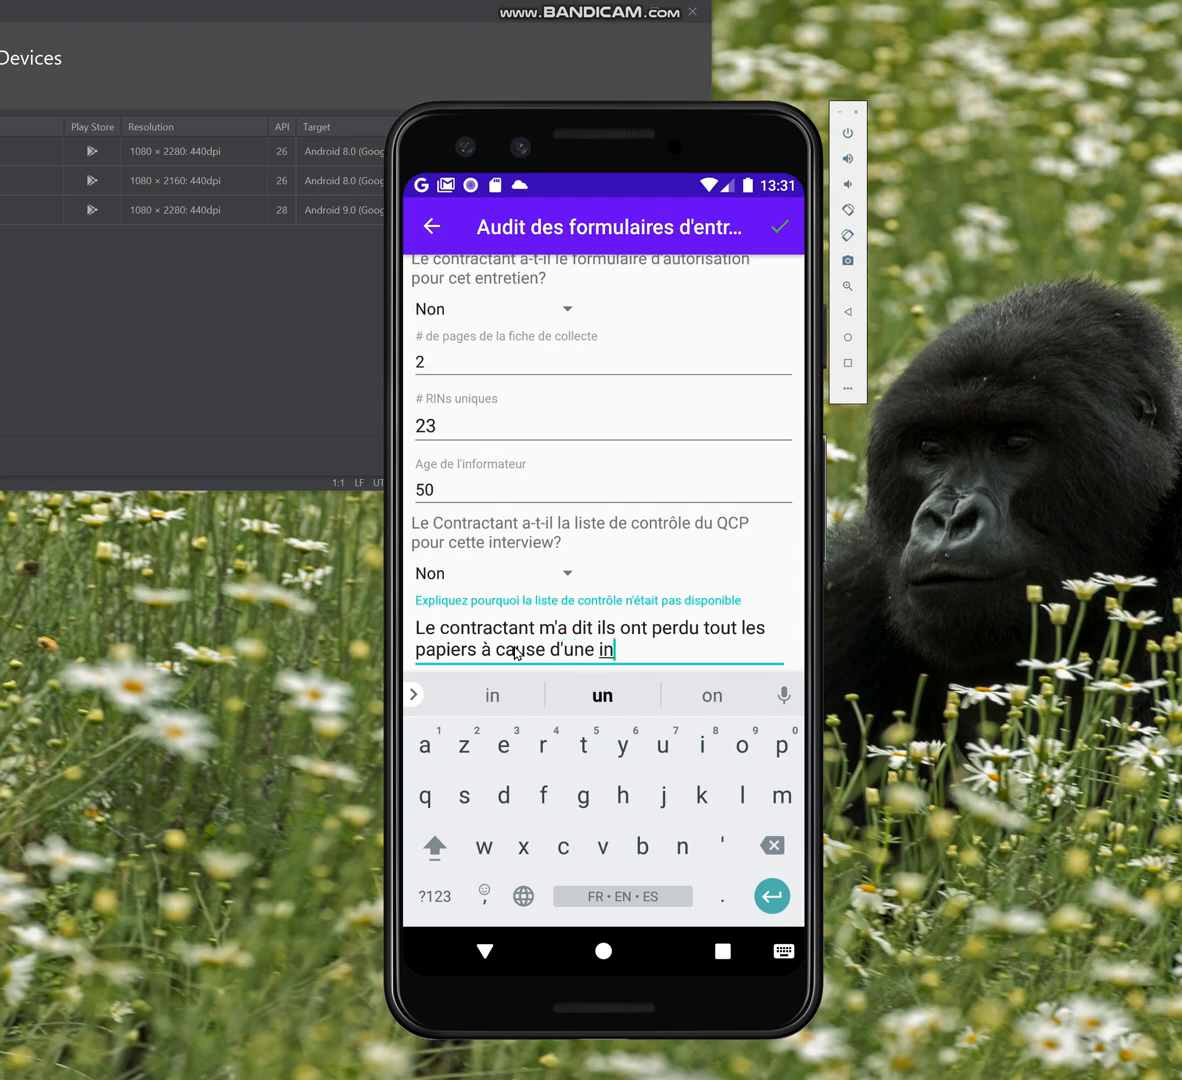
{"action": "type", "text": "nondation"}
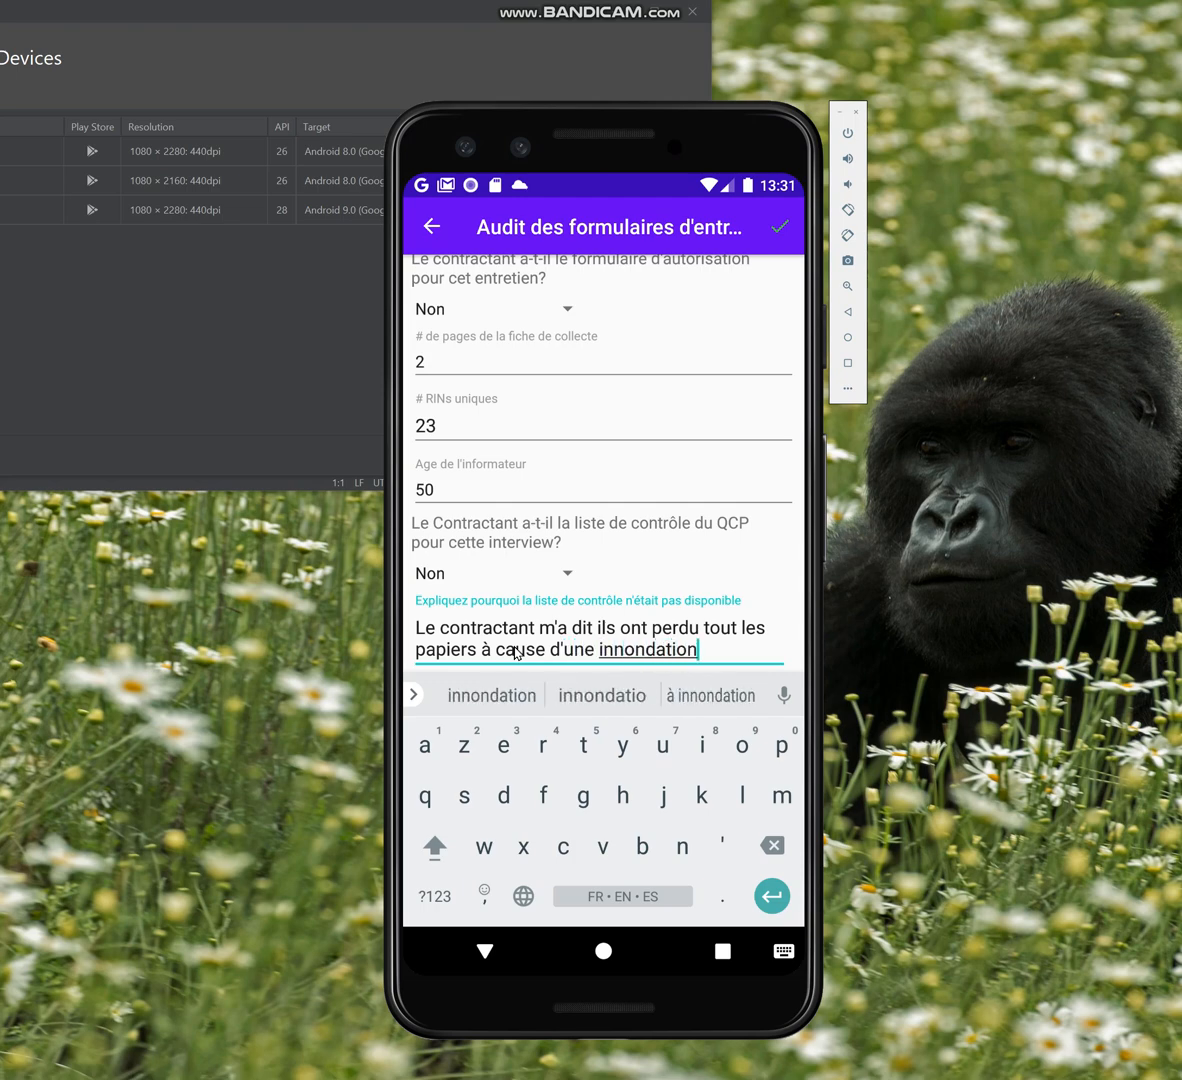
{"action": "type", "text": "."}
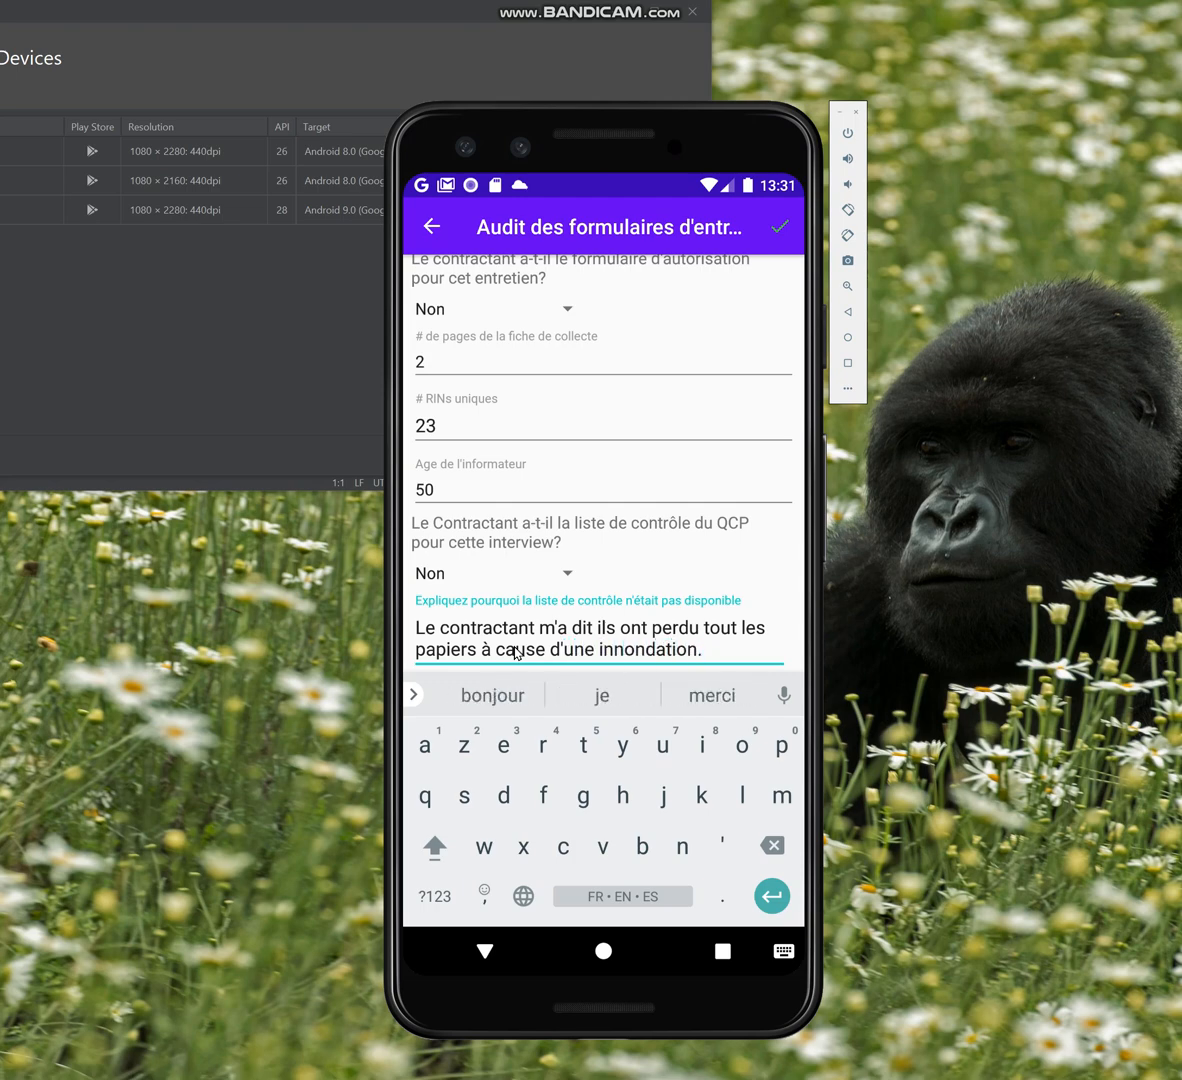
Leave the optional additional information blank and save the audit of this interview
{"action": "scroll", "coordinate": [683, 398], "scroll_direction": "down", "scroll_amount": 2}
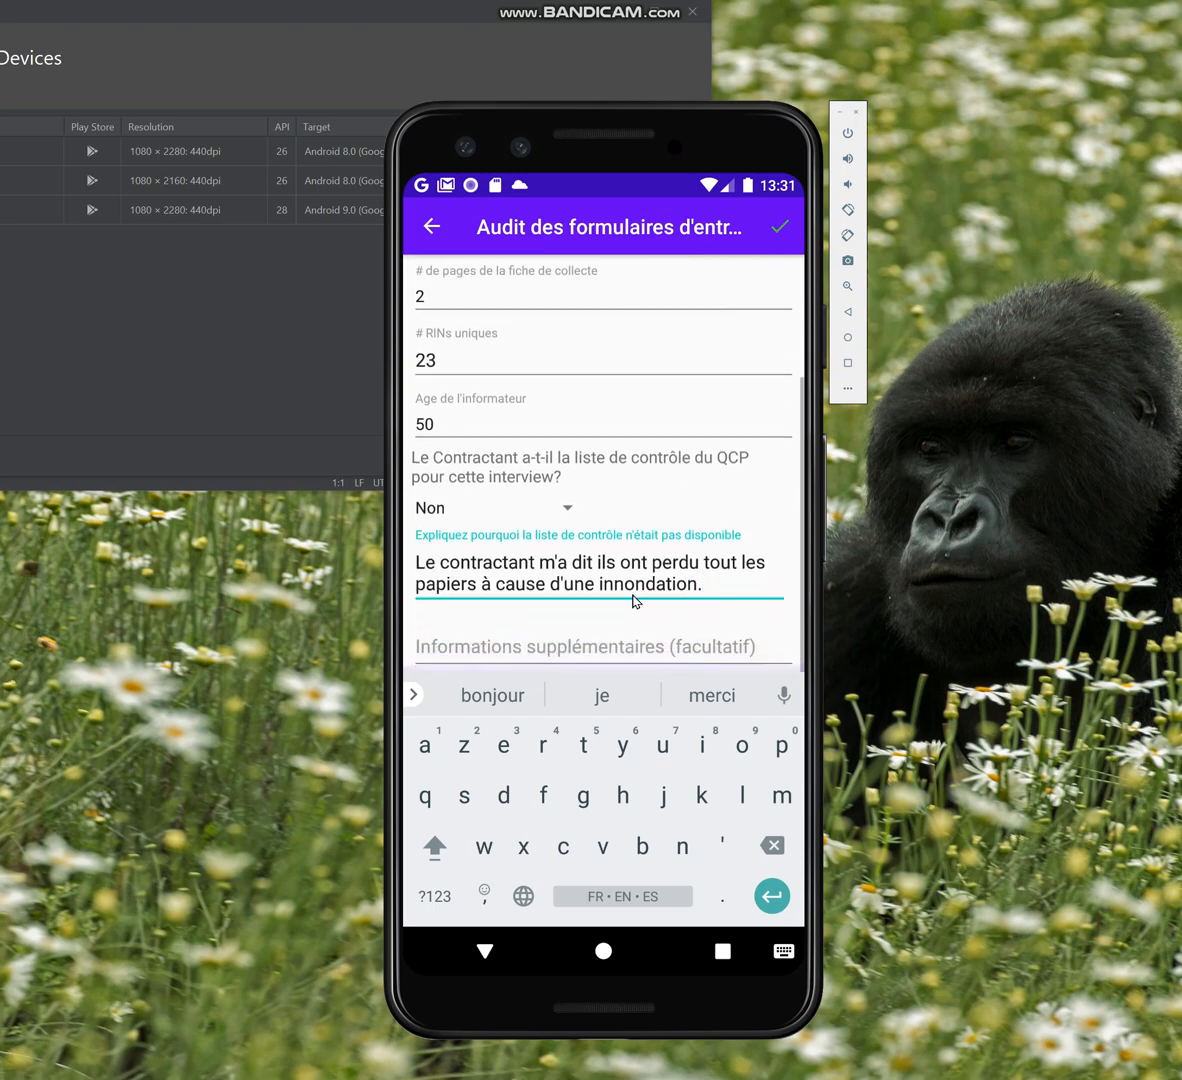
{"action": "left_click", "coordinate": [572, 646]}
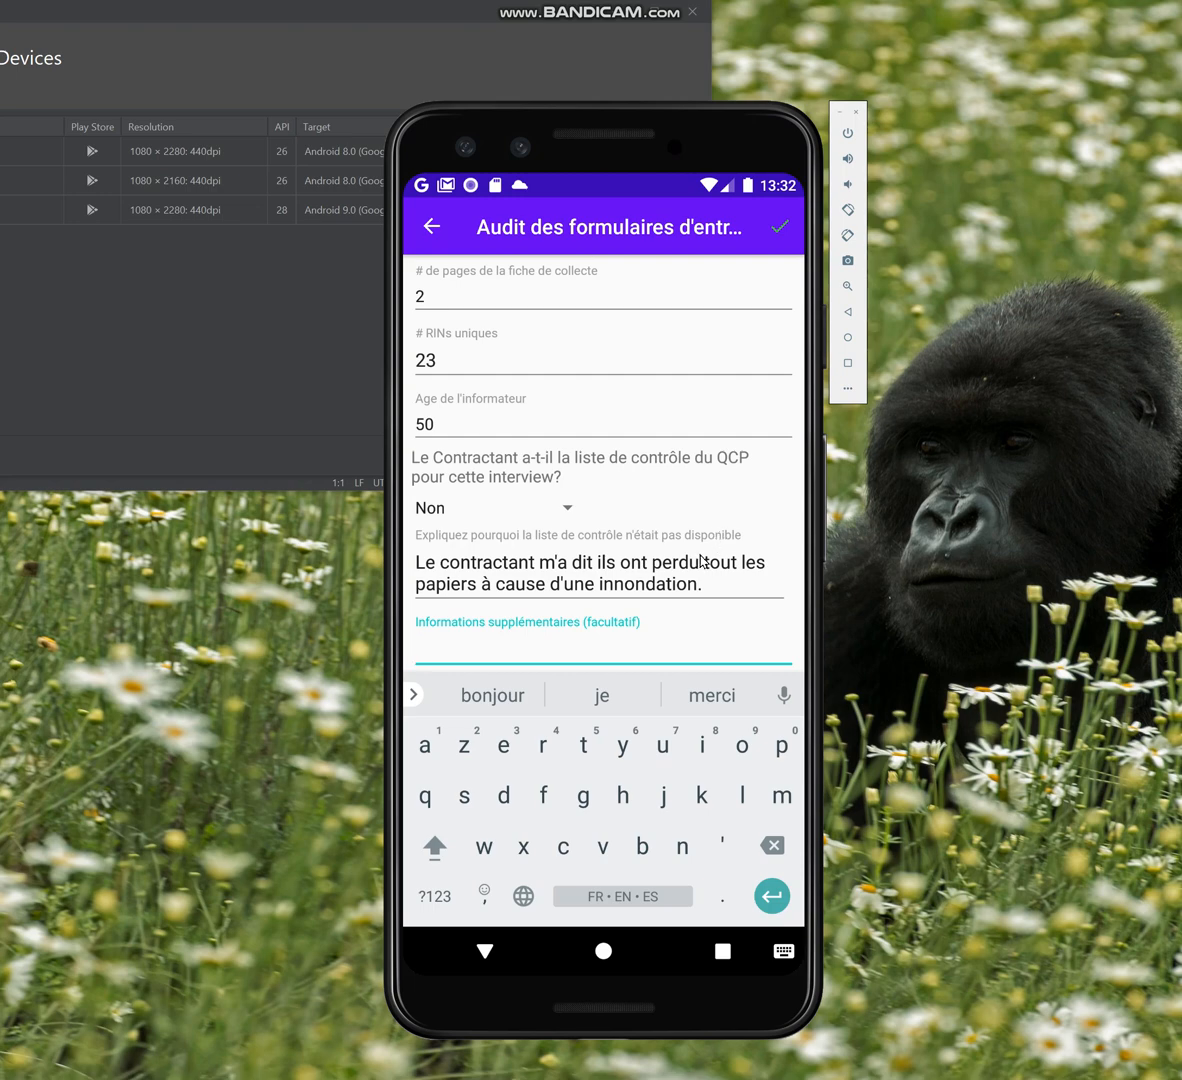
{"action": "left_click", "coordinate": [714, 584]}
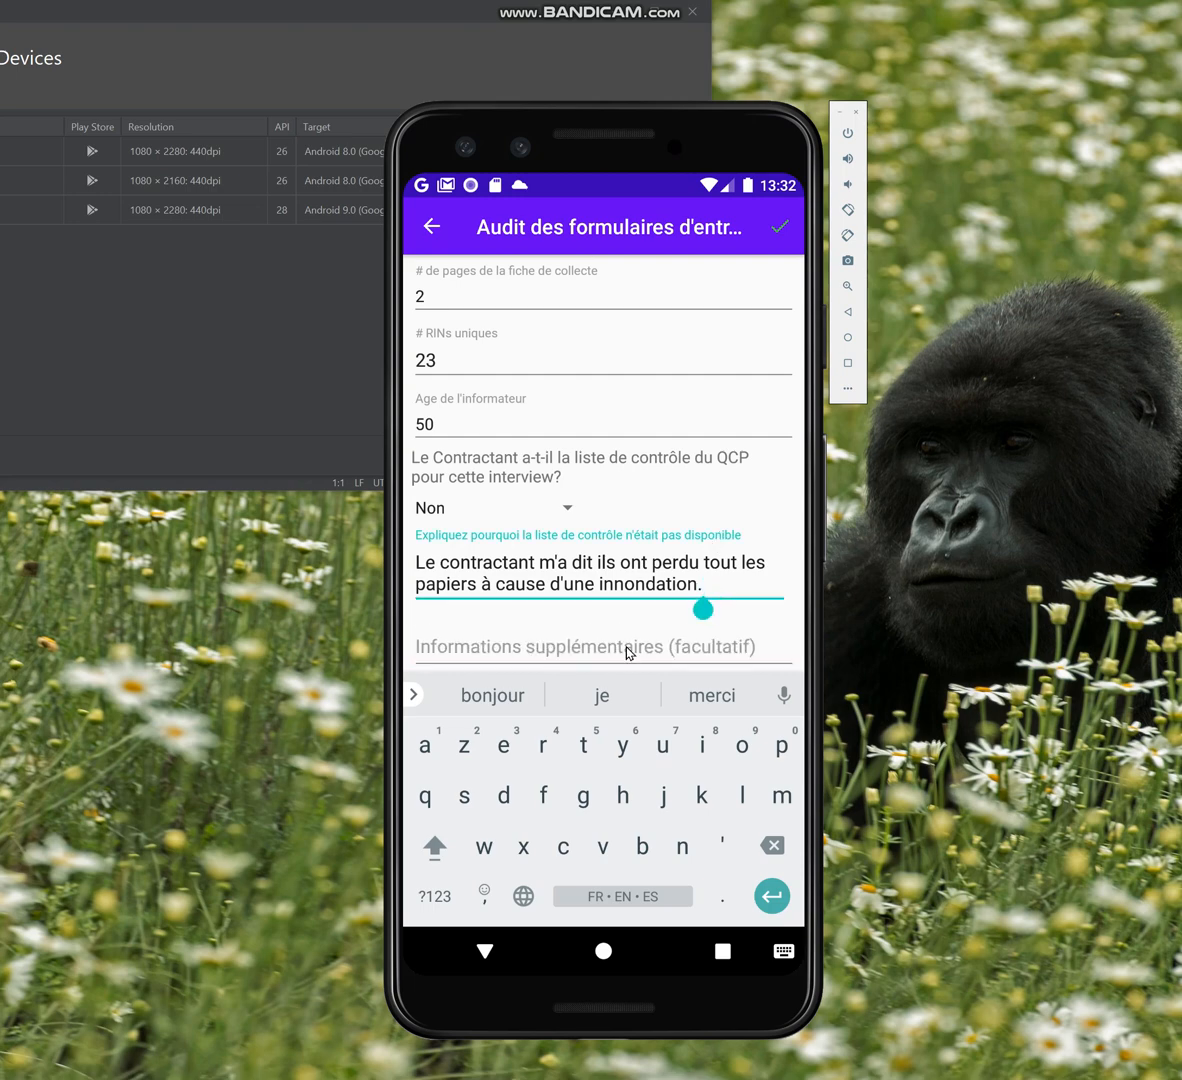
{"action": "left_click", "coordinate": [660, 645]}
{"action": "left_click", "coordinate": [709, 593]}
{"action": "left_click", "coordinate": [691, 642]}
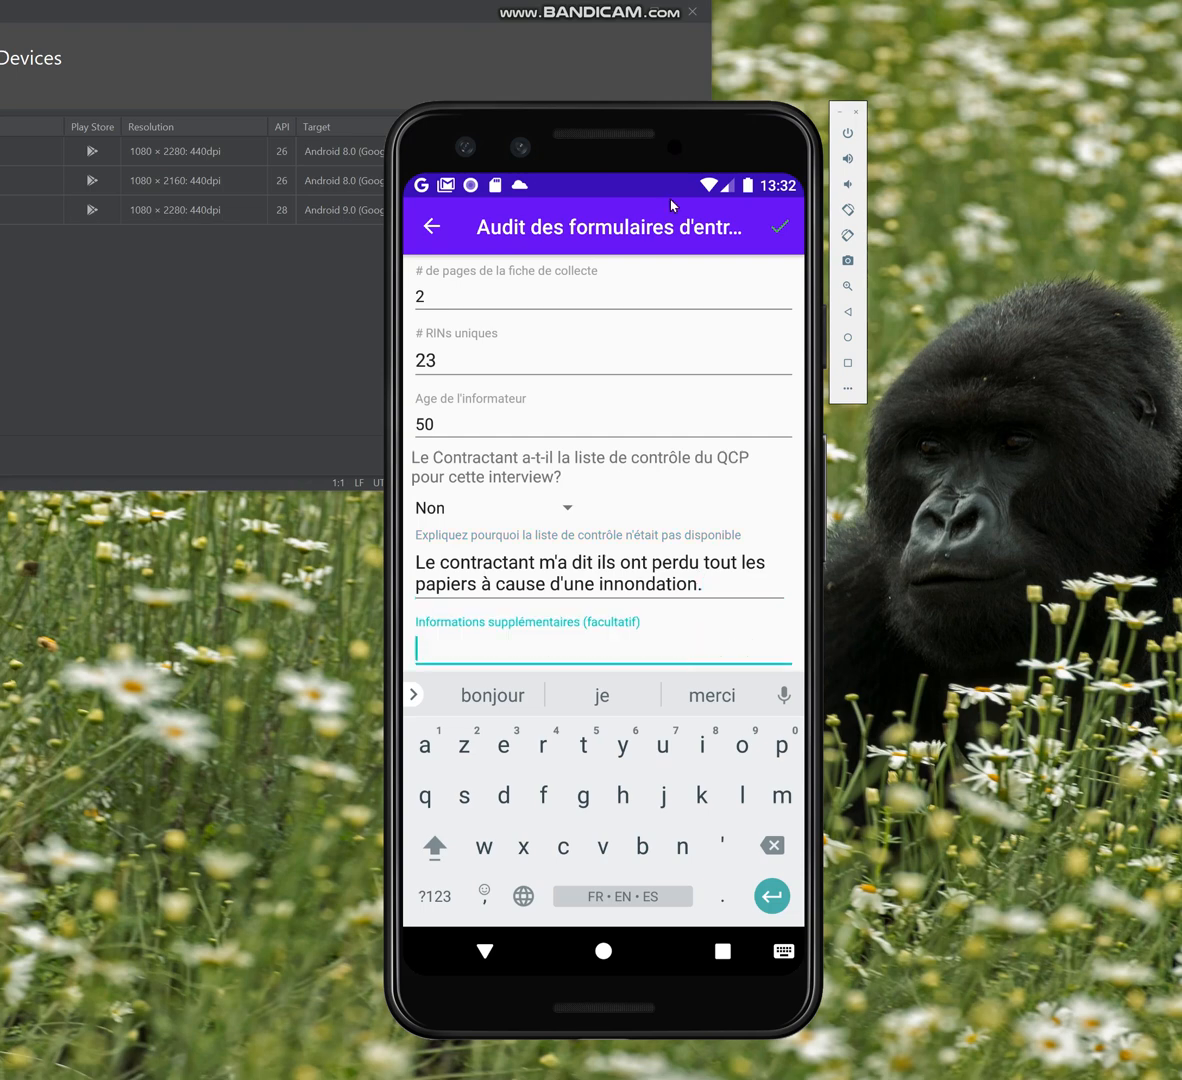
{"action": "left_click", "coordinate": [781, 229]}
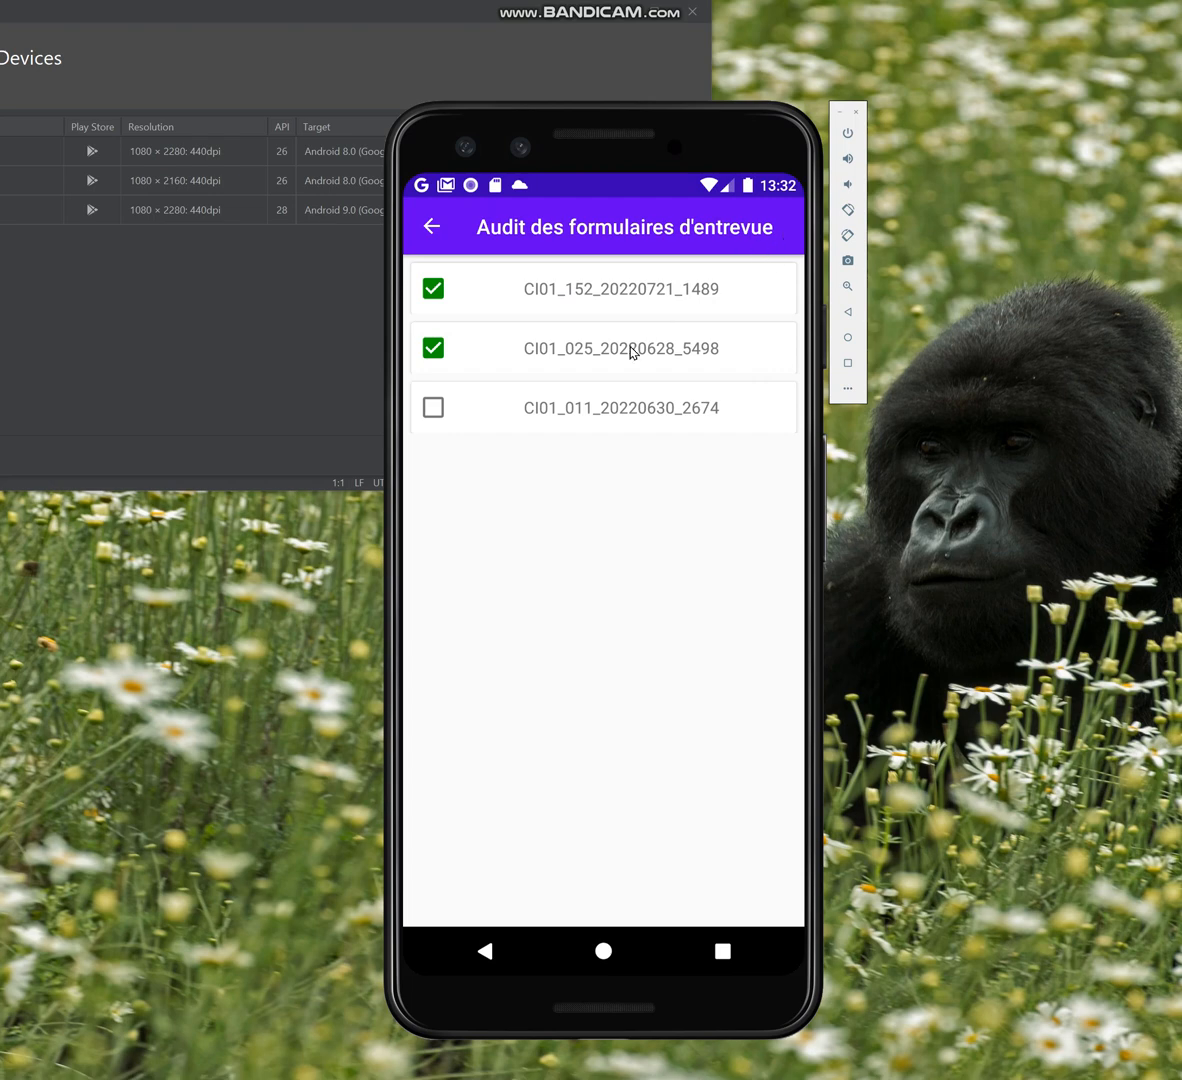
Open interview CI01_011_20220630_2674 and answer Oui to whether the contractor has the collection sheet (fiche de collecte)
{"action": "left_click", "coordinate": [619, 406]}
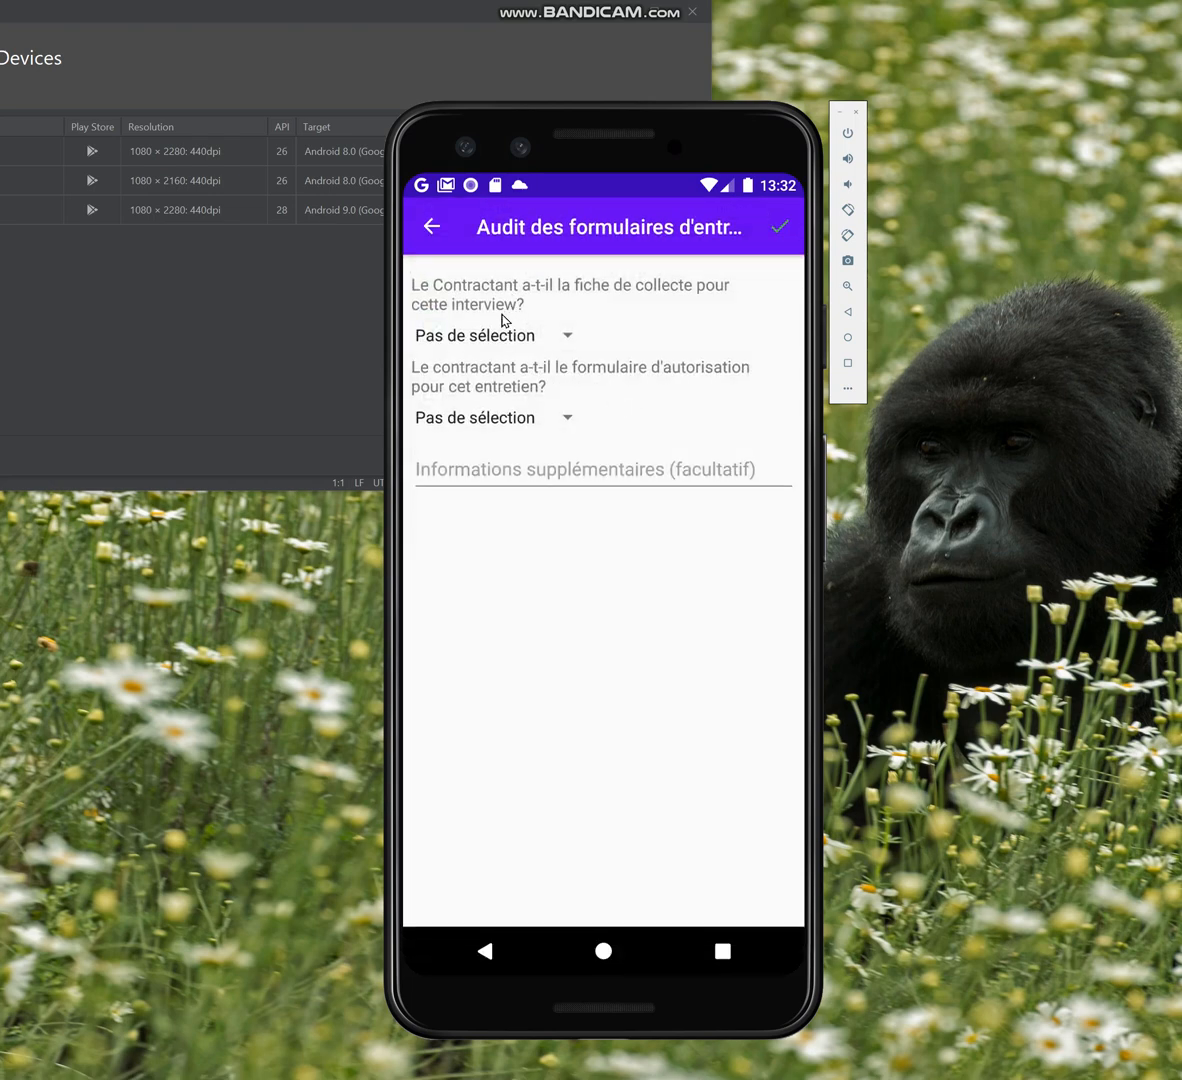
{"action": "left_click", "coordinate": [504, 340]}
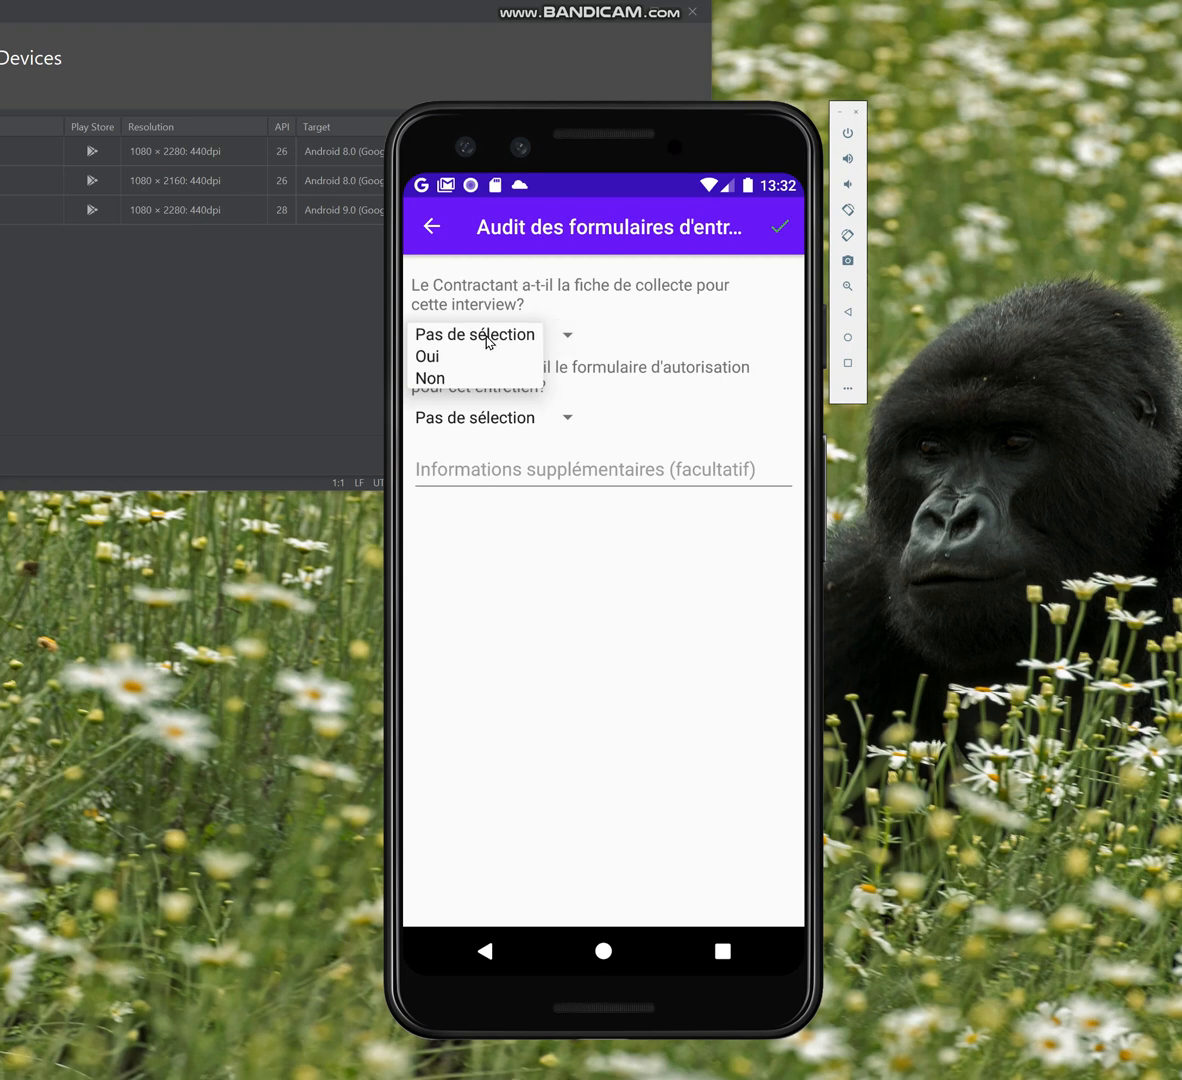
{"action": "left_click", "coordinate": [434, 362]}
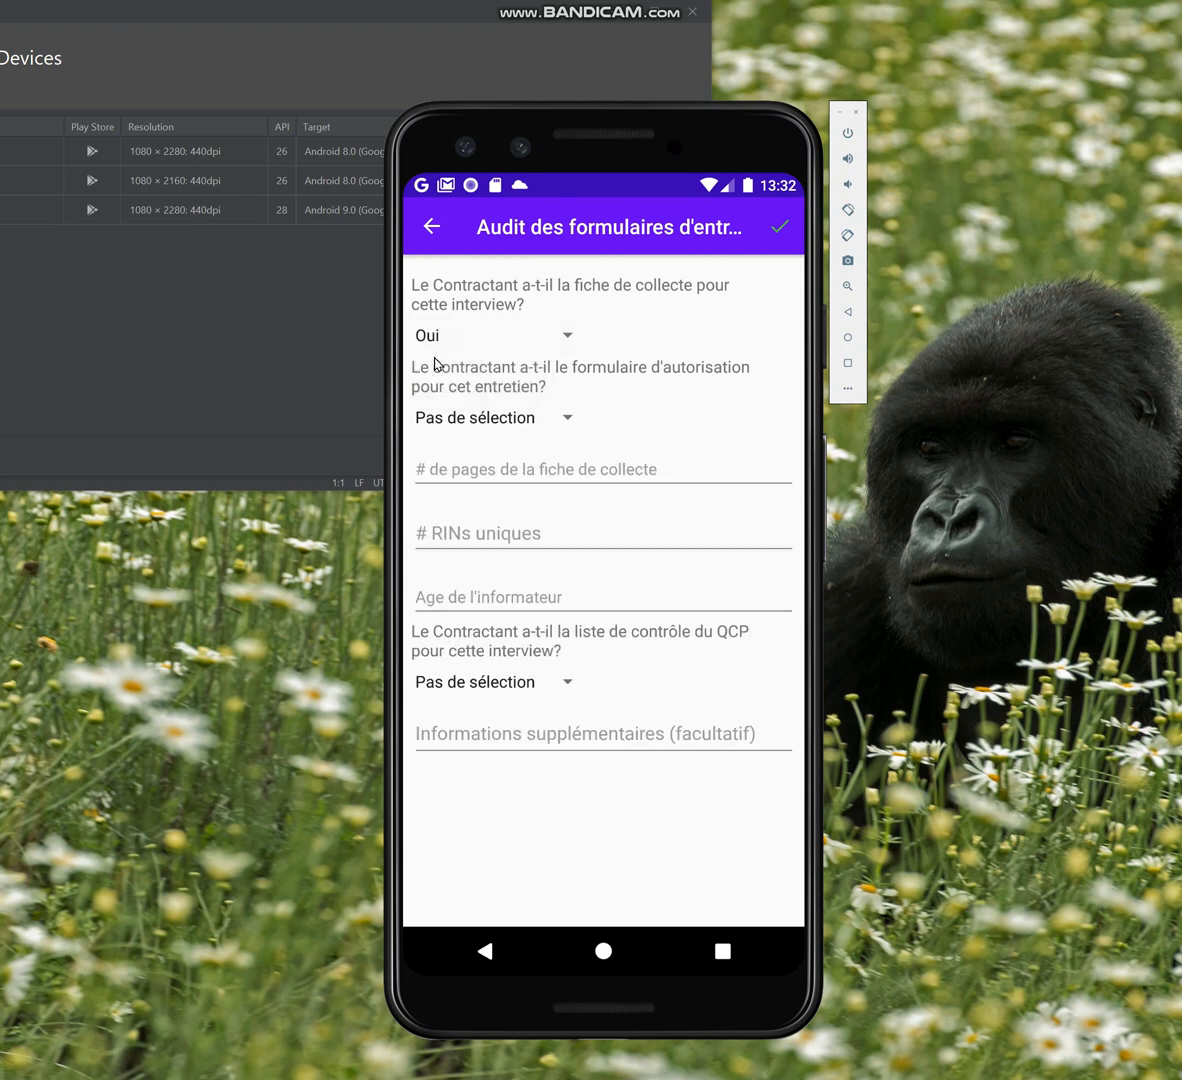
Answer Non to whether the contractor has the authorization form and Non to whether they have the QCP checklist
{"action": "left_click", "coordinate": [465, 421]}
{"action": "left_click", "coordinate": [464, 461]}
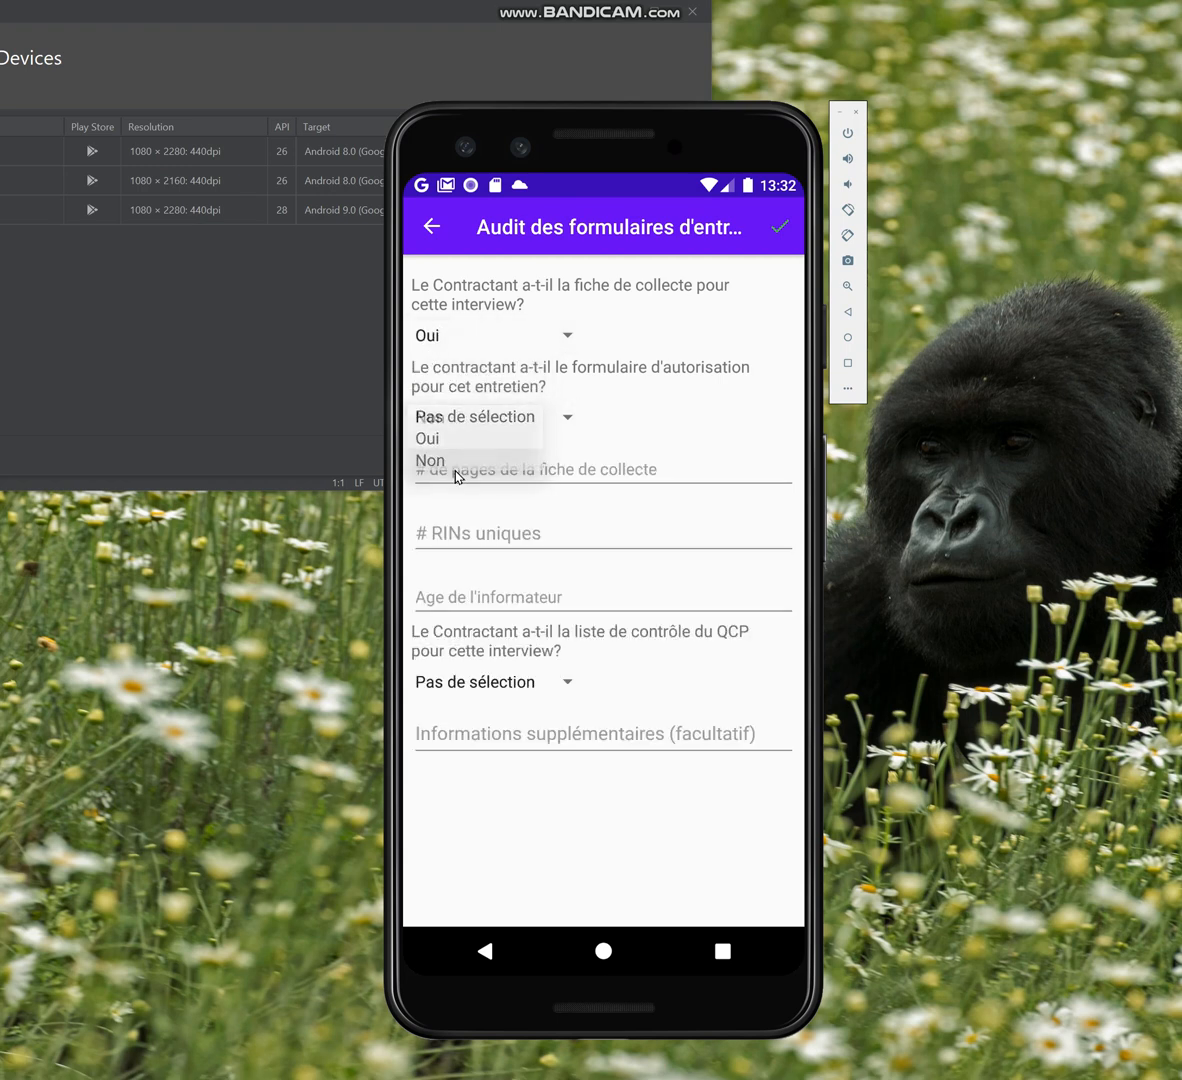
{"action": "left_click", "coordinate": [447, 680]}
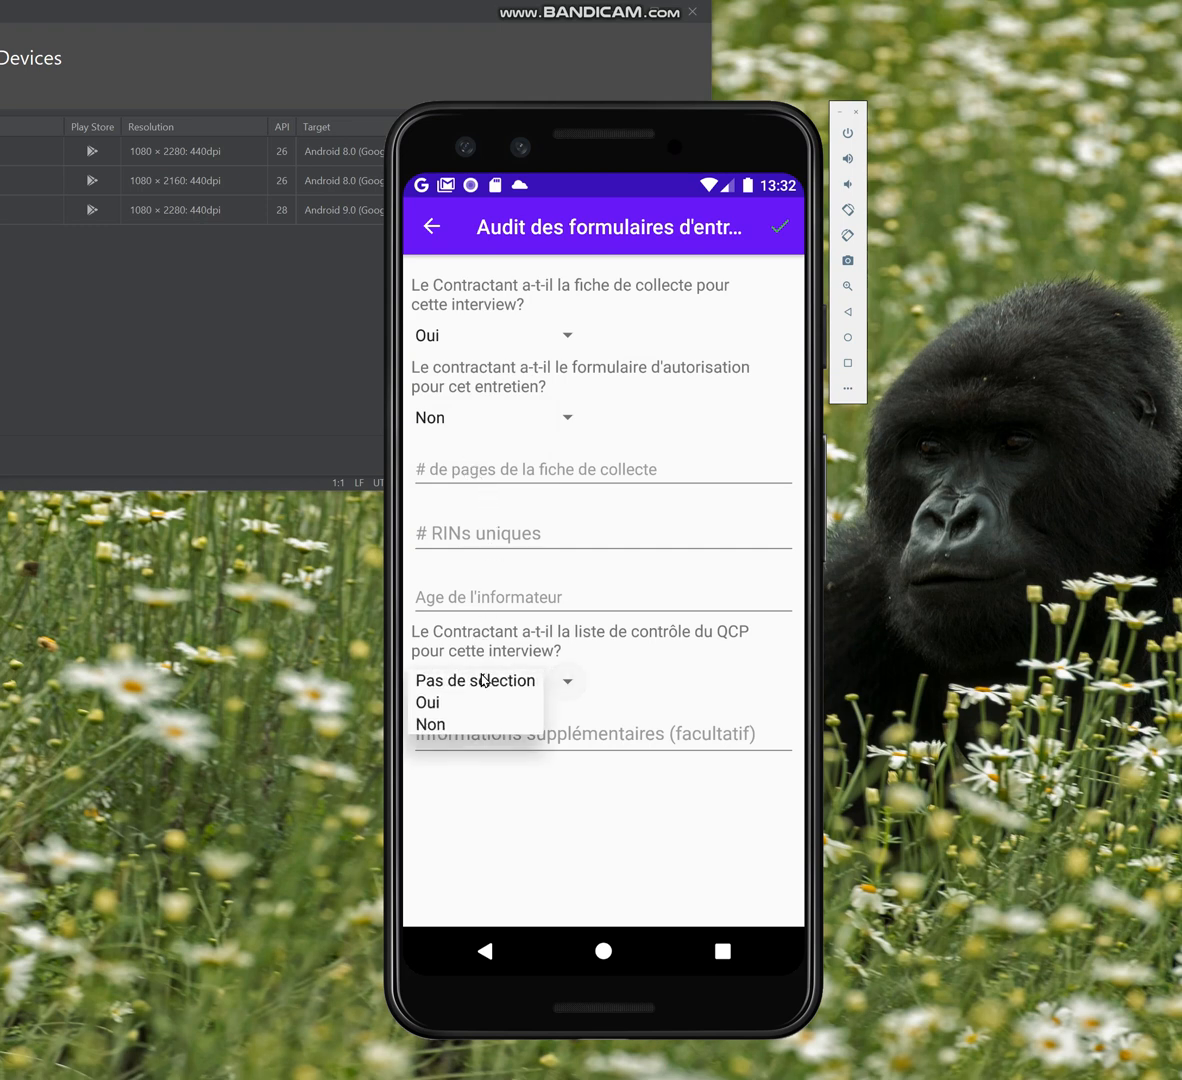
{"action": "left_click", "coordinate": [428, 723]}
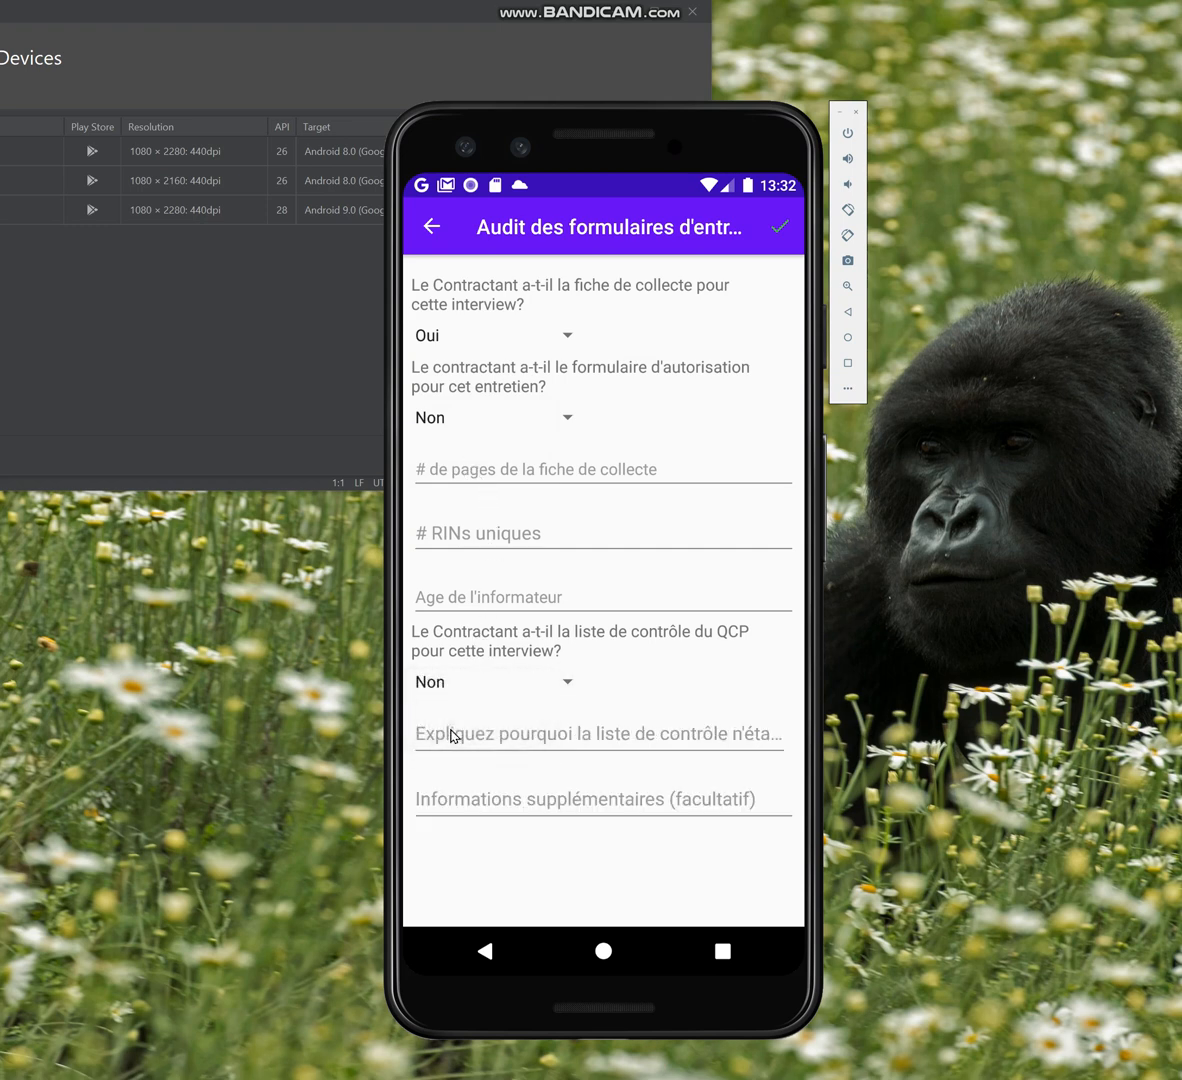
Enter 4 collection sheet pages, 78 unique RINs and 30 as the informant's age
{"action": "left_click", "coordinate": [536, 476]}
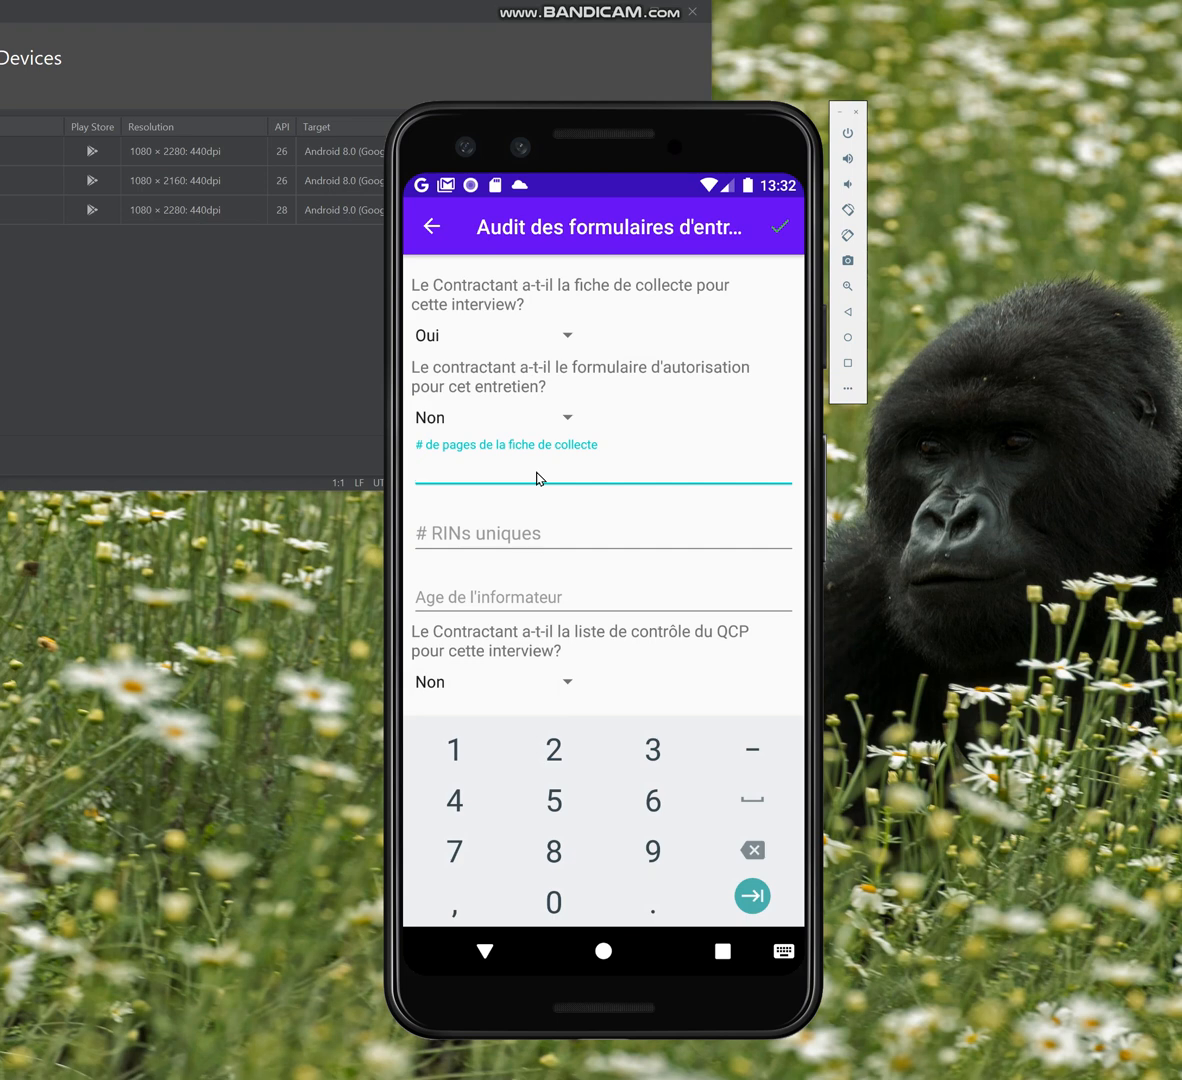
{"action": "type", "text": "4"}
{"action": "left_click", "coordinate": [545, 531]}
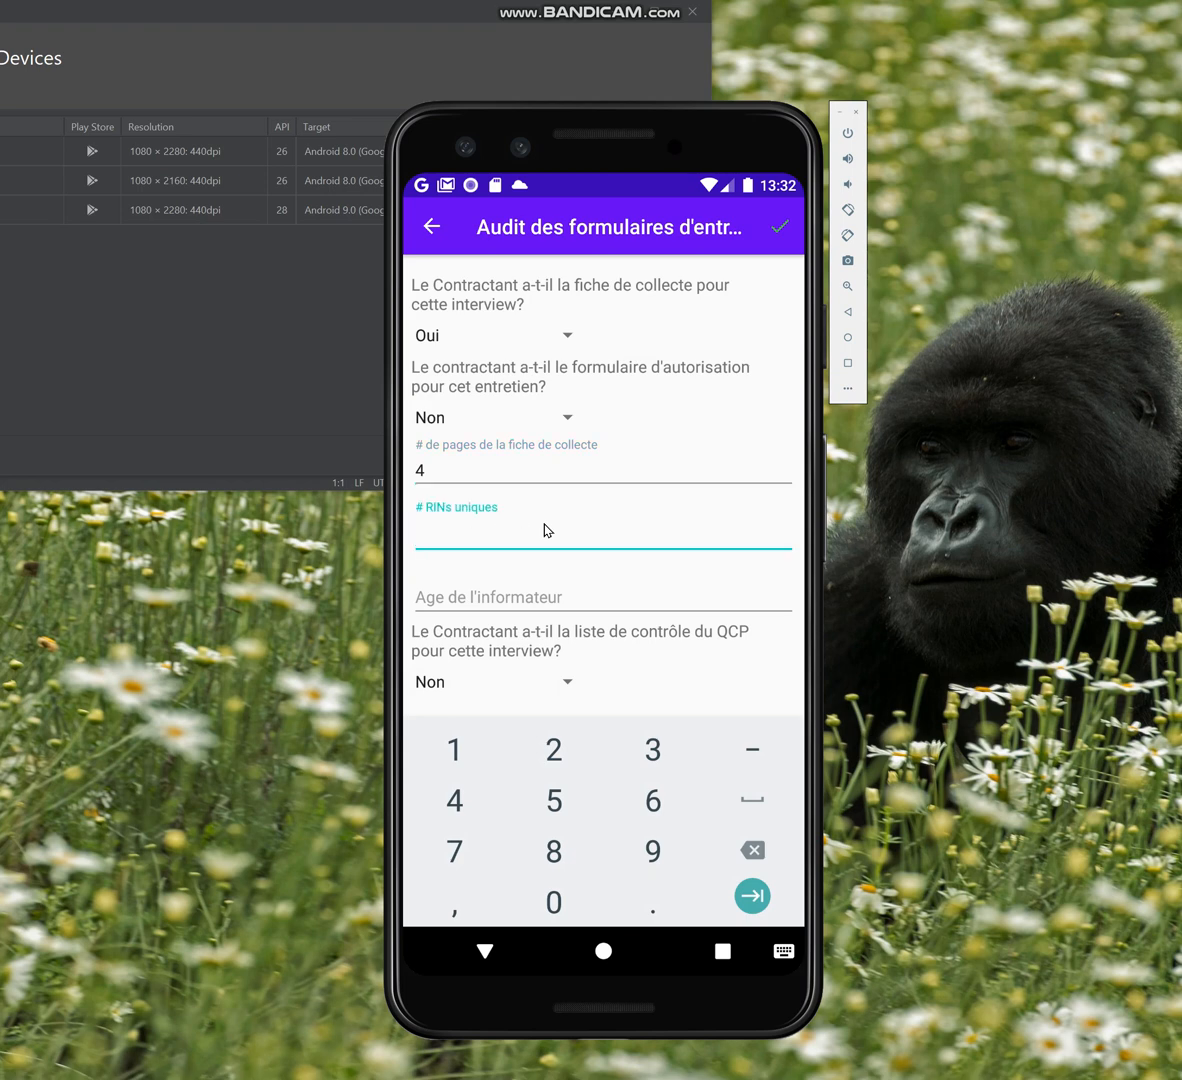
{"action": "type", "text": "78"}
{"action": "left_click", "coordinate": [551, 602]}
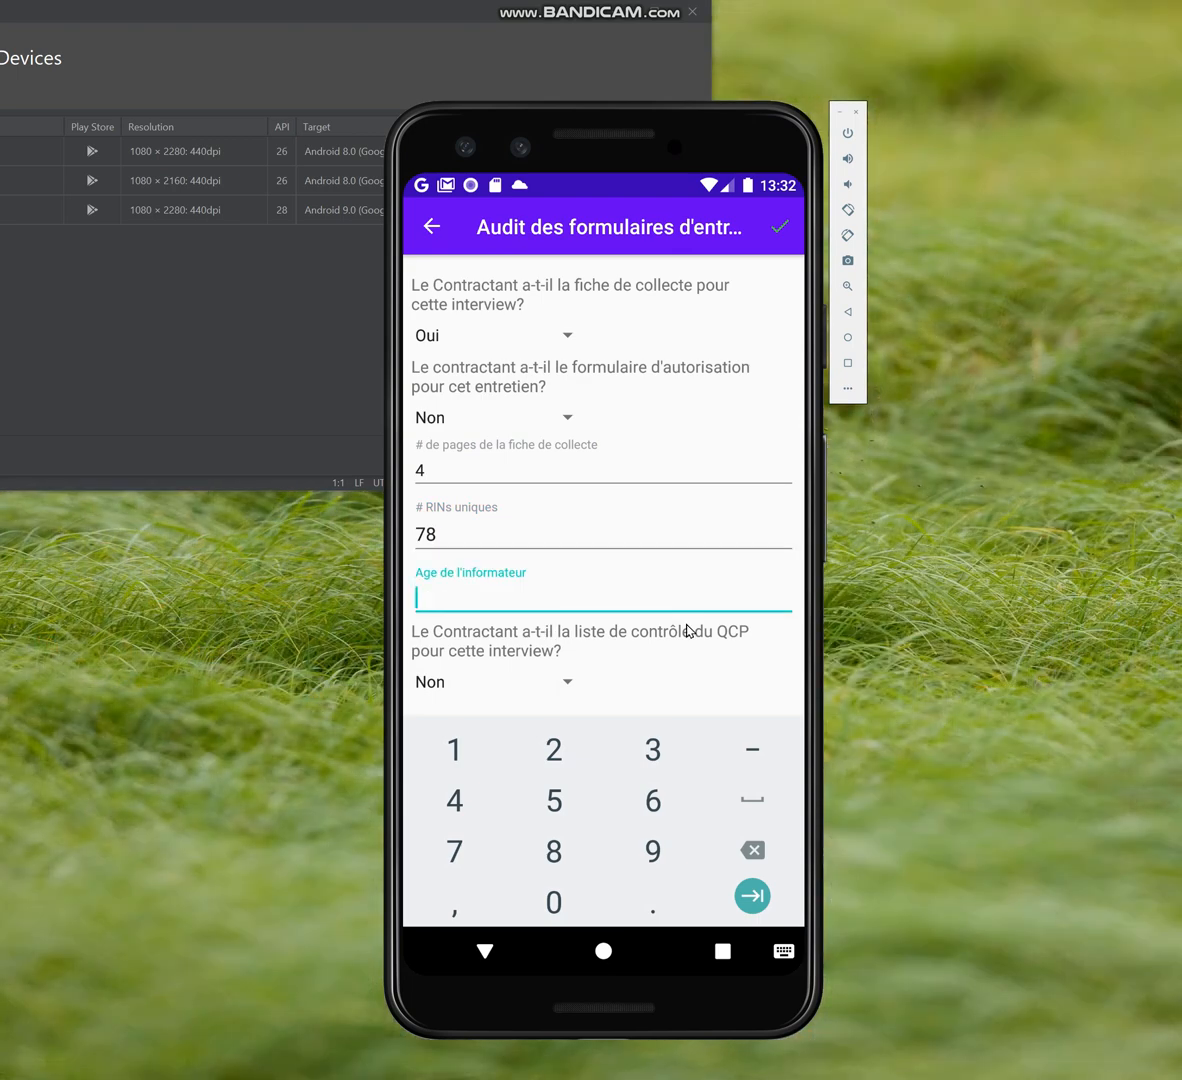
{"action": "type", "text": "30"}
{"action": "left_click", "coordinate": [523, 326]}
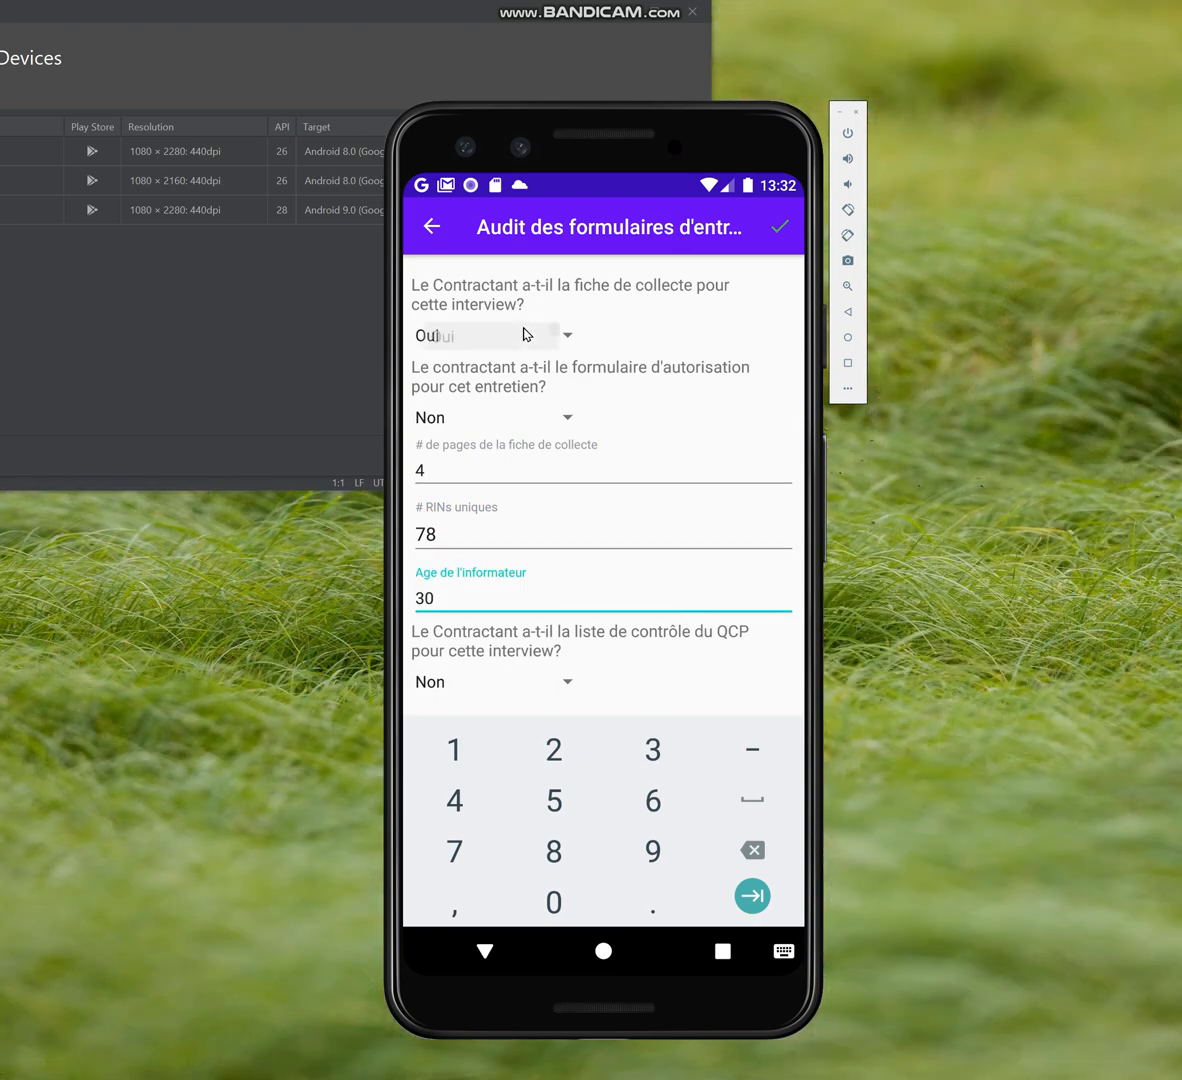
{"action": "left_click", "coordinate": [547, 551]}
Explain the unavailable checklist with "Le contractant ne suit pas leur QCP, ils n'utilisent pas de liste de contrôle."
{"action": "scroll", "coordinate": [559, 491], "scroll_direction": "down", "scroll_amount": 3}
{"action": "scroll", "coordinate": [559, 491], "scroll_direction": "down", "scroll_amount": 4}
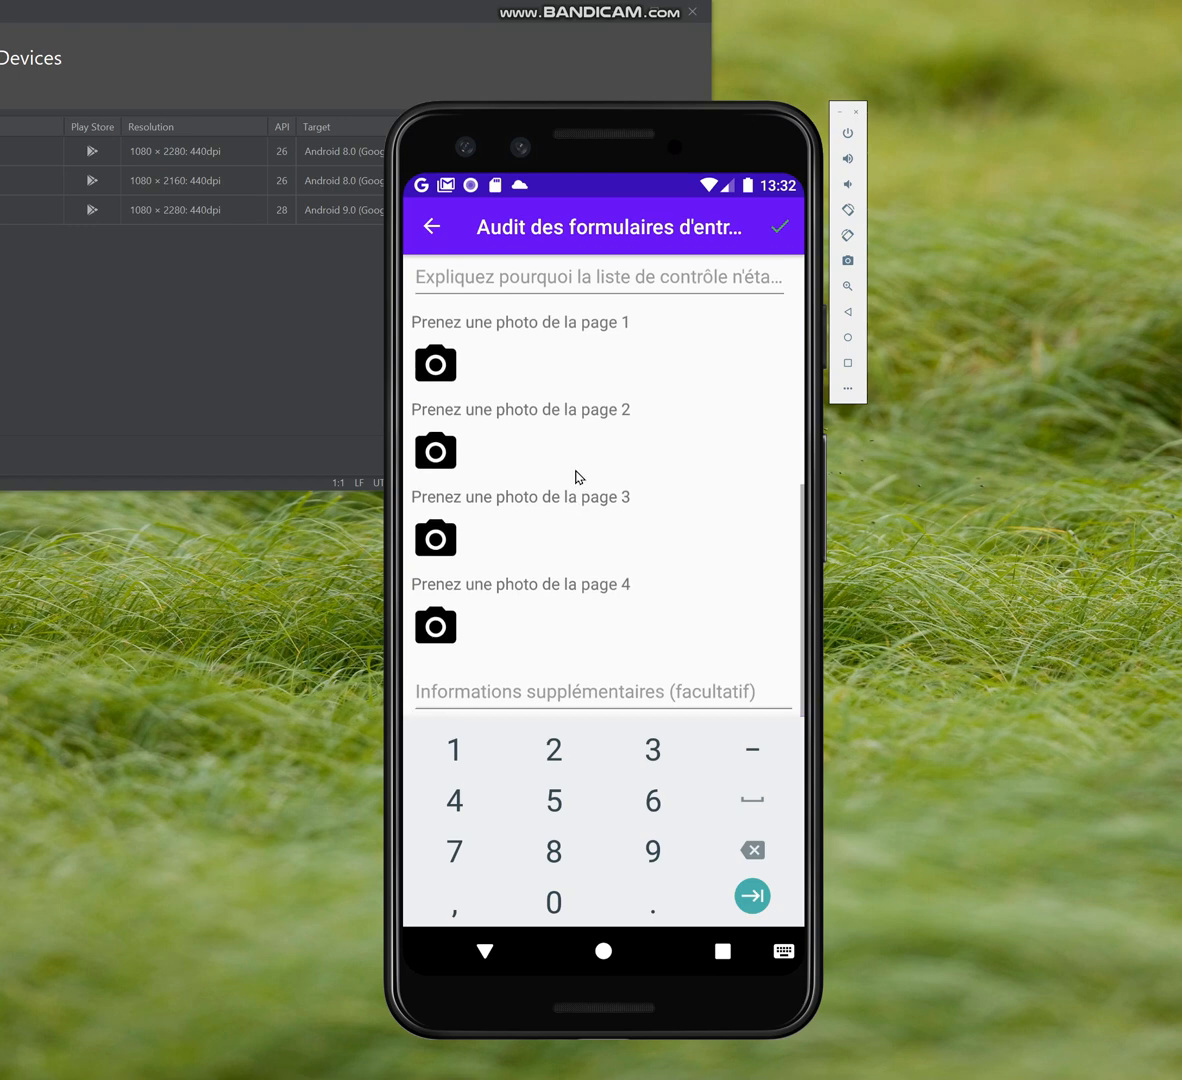
{"action": "scroll", "coordinate": [577, 477], "scroll_direction": "up", "scroll_amount": 1}
{"action": "scroll", "coordinate": [540, 330], "scroll_direction": "up", "scroll_amount": 3}
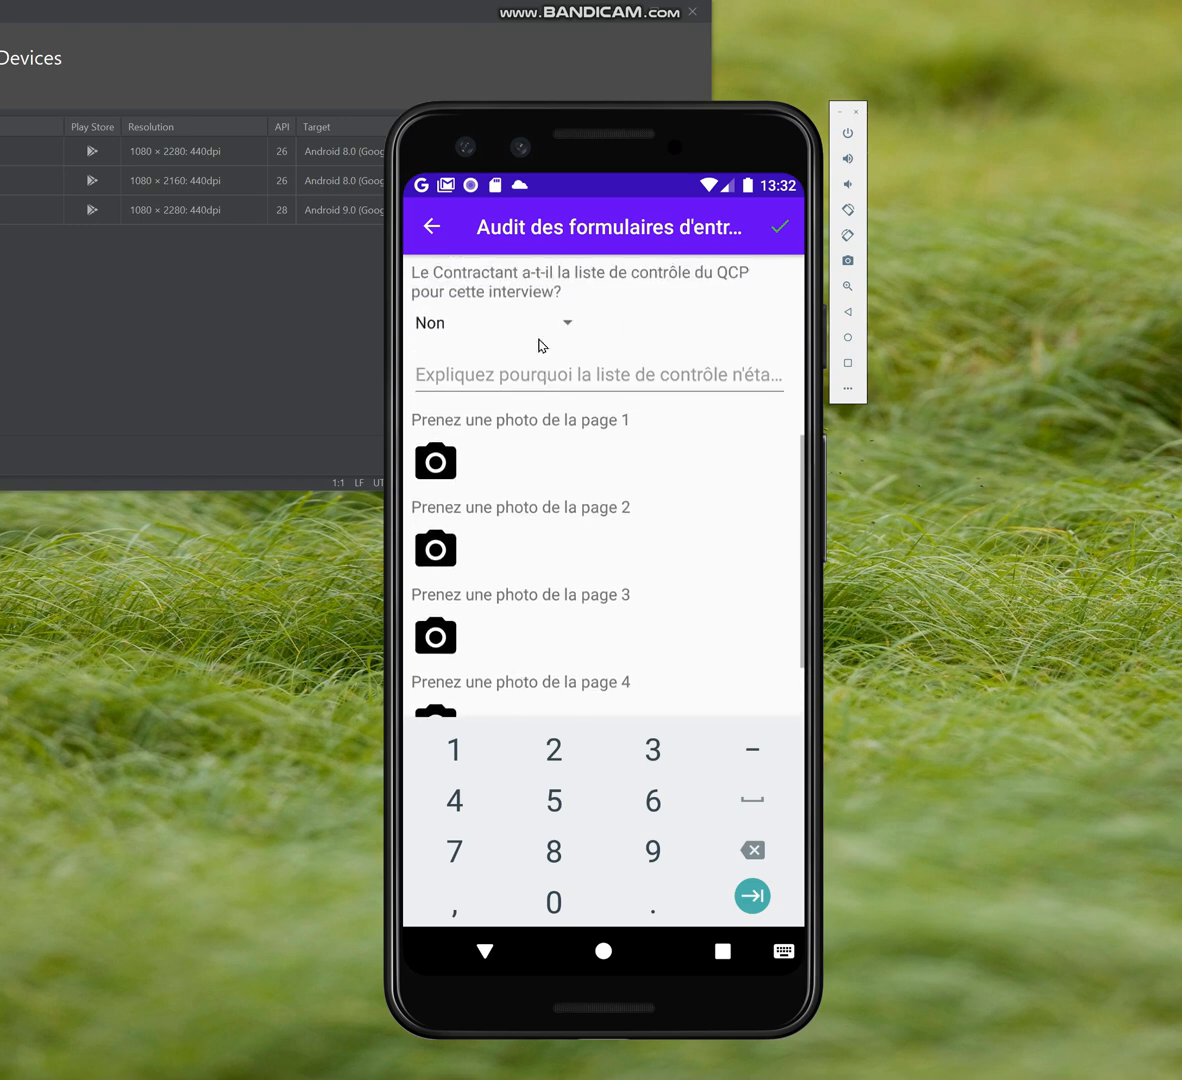
{"action": "left_click", "coordinate": [601, 388]}
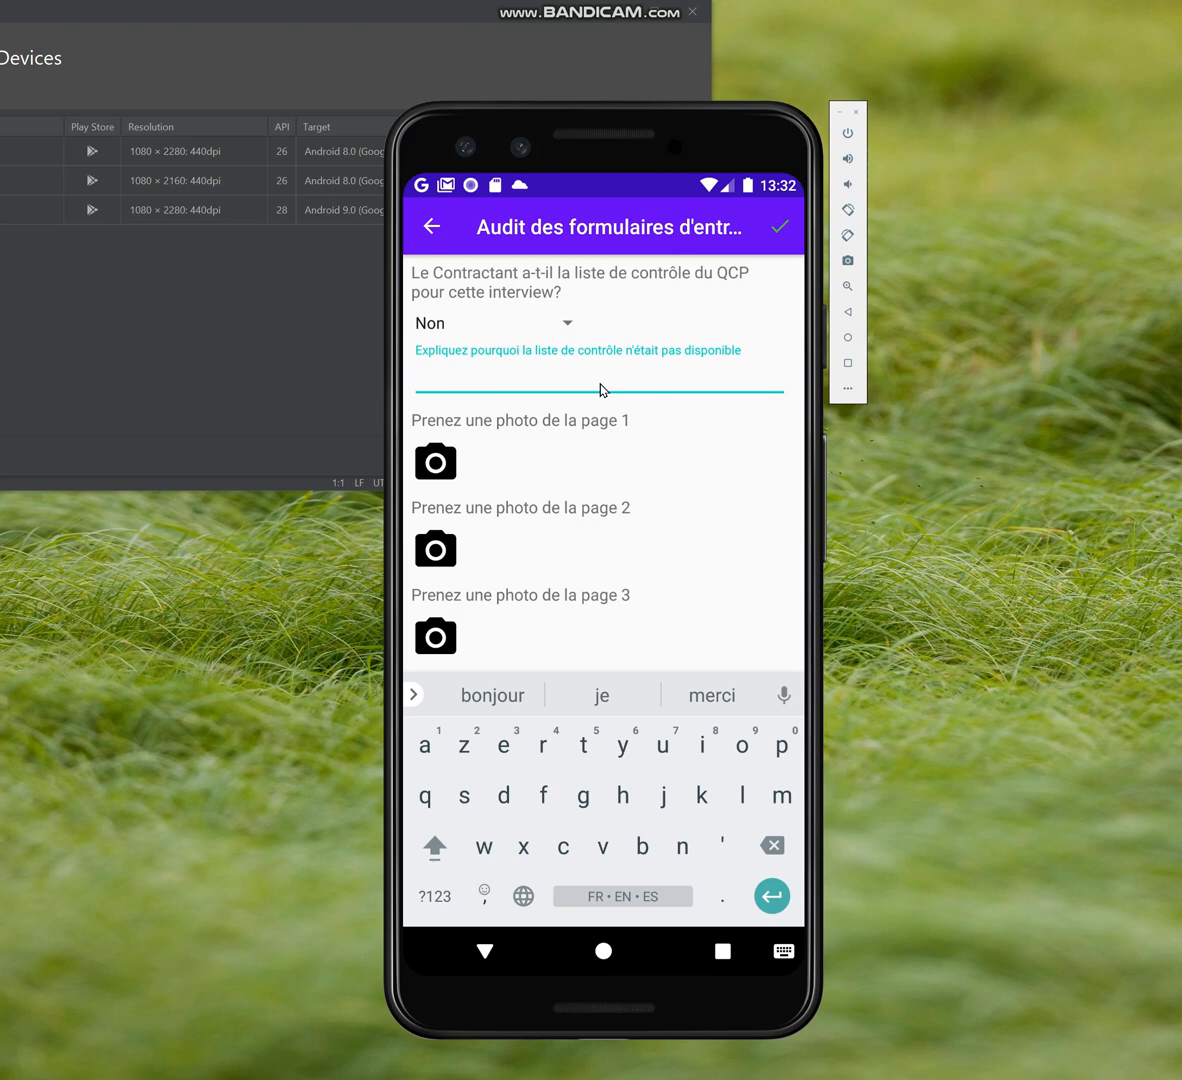
{"action": "type", "text": "Le contract"}
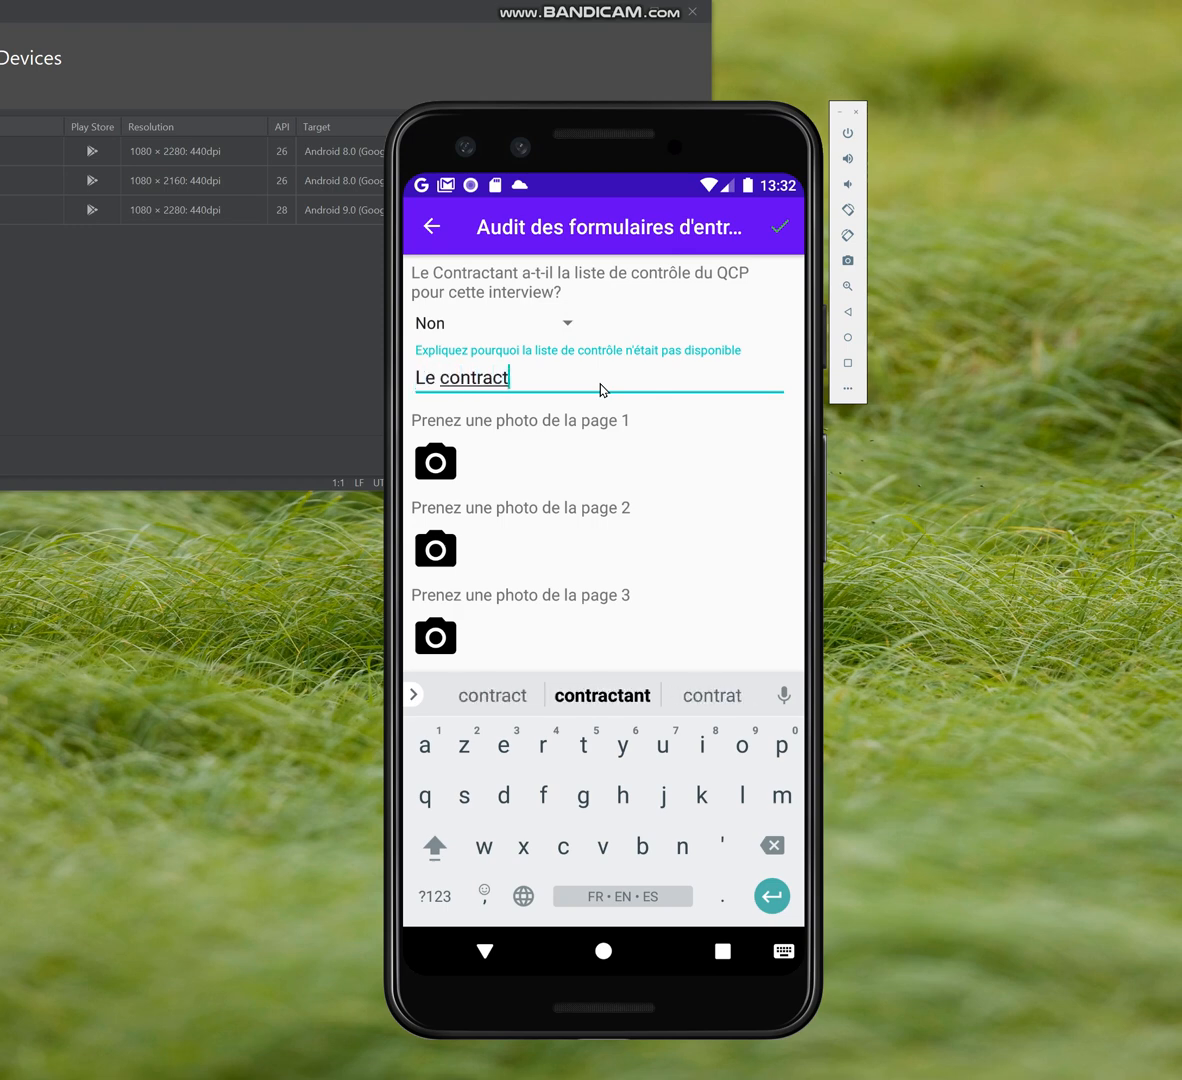
{"action": "type", "text": "ant ne su"}
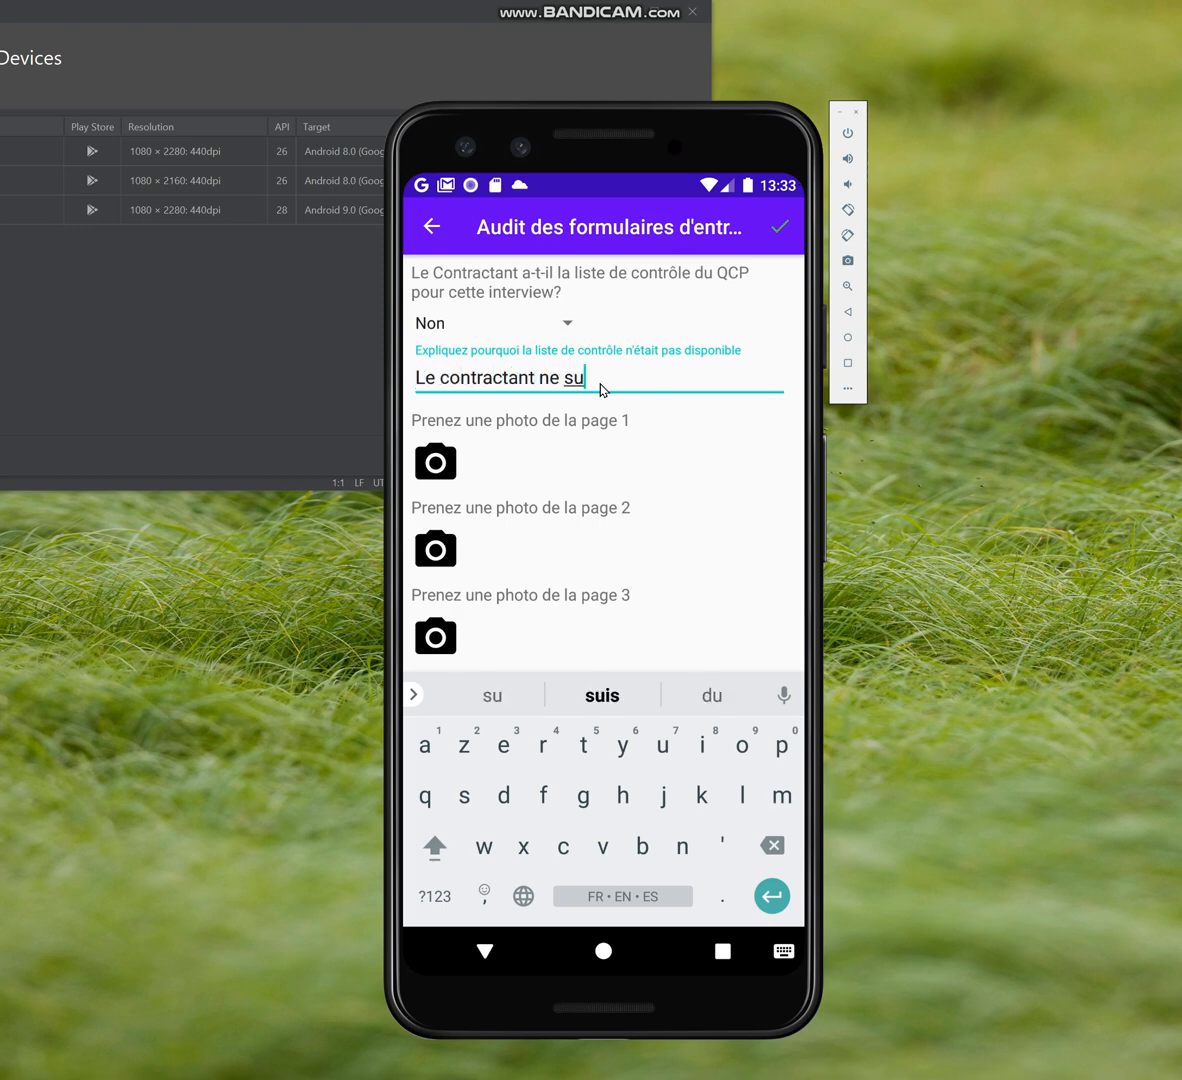
{"action": "type", "text": "it pas leur CP"}
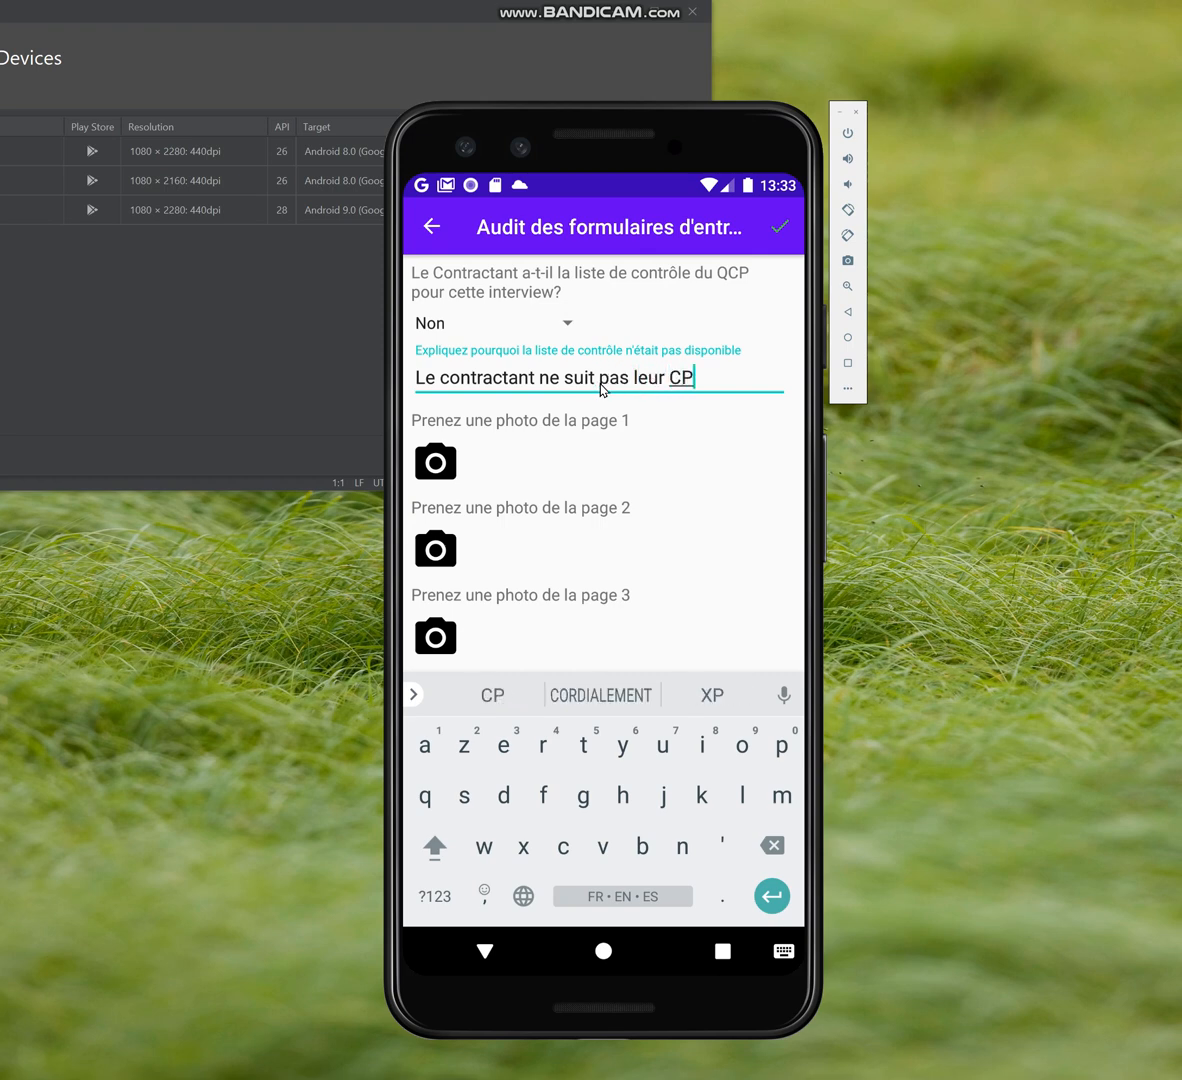
{"action": "key", "text": "BackSpace"}
{"action": "key", "text": "BackSpace"}
{"action": "type", "text": "QCP, "}
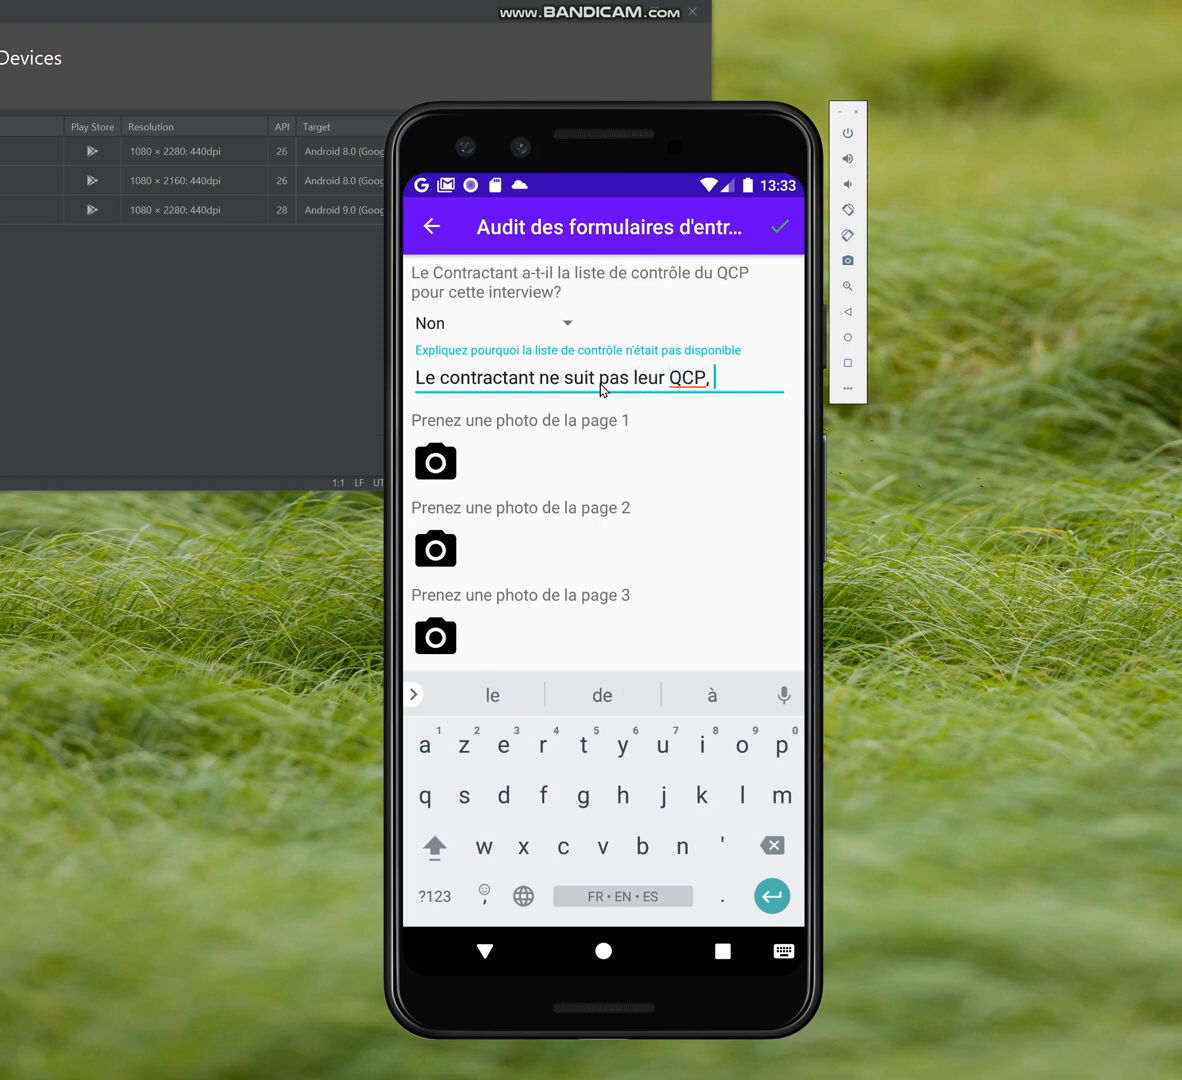
{"action": "type", "text": "ils n'uti"}
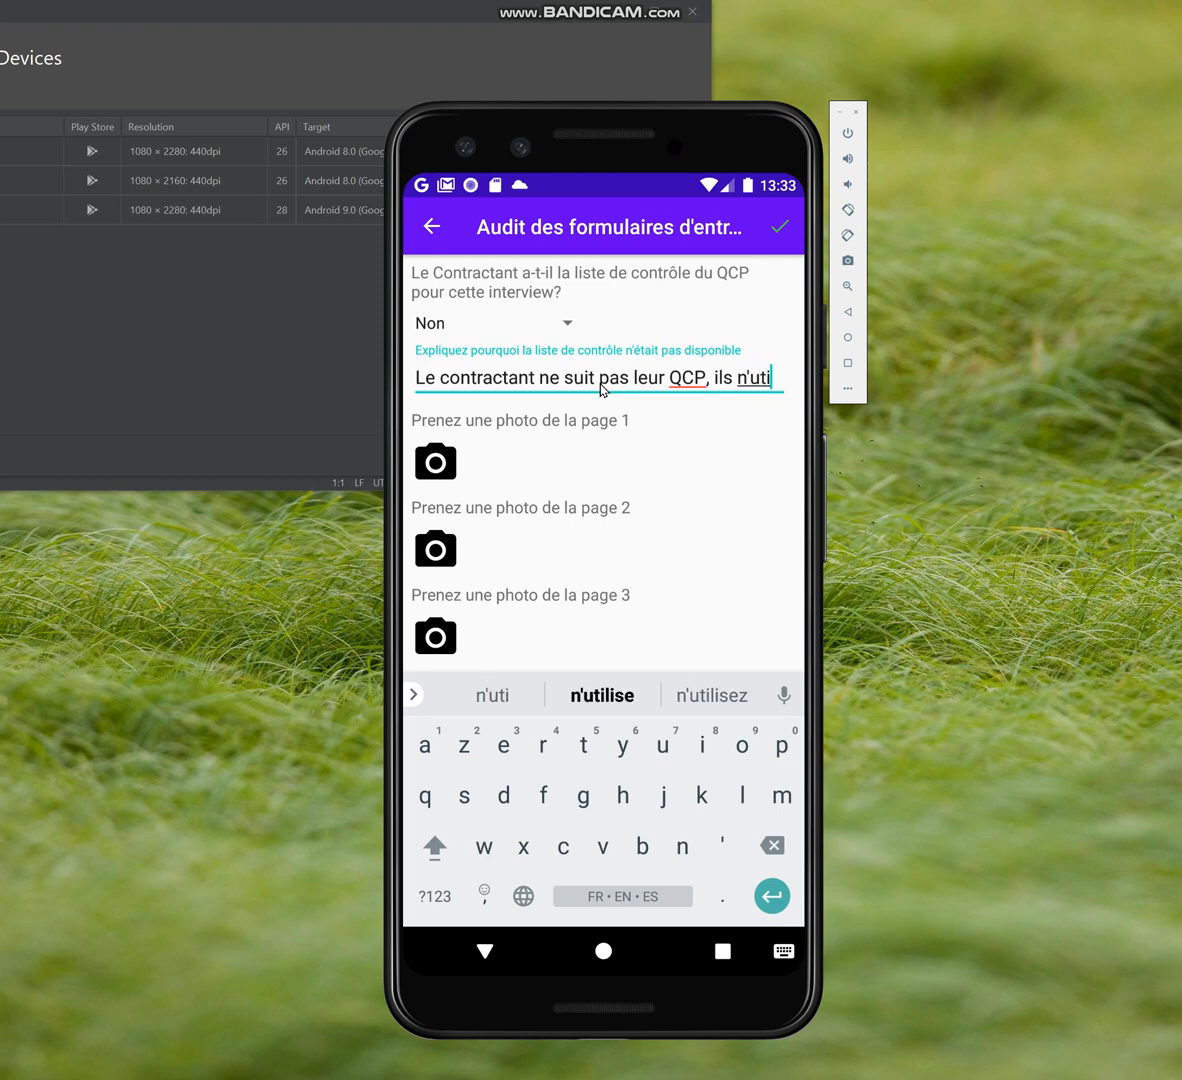
{"action": "type", "text": "lisent pas "}
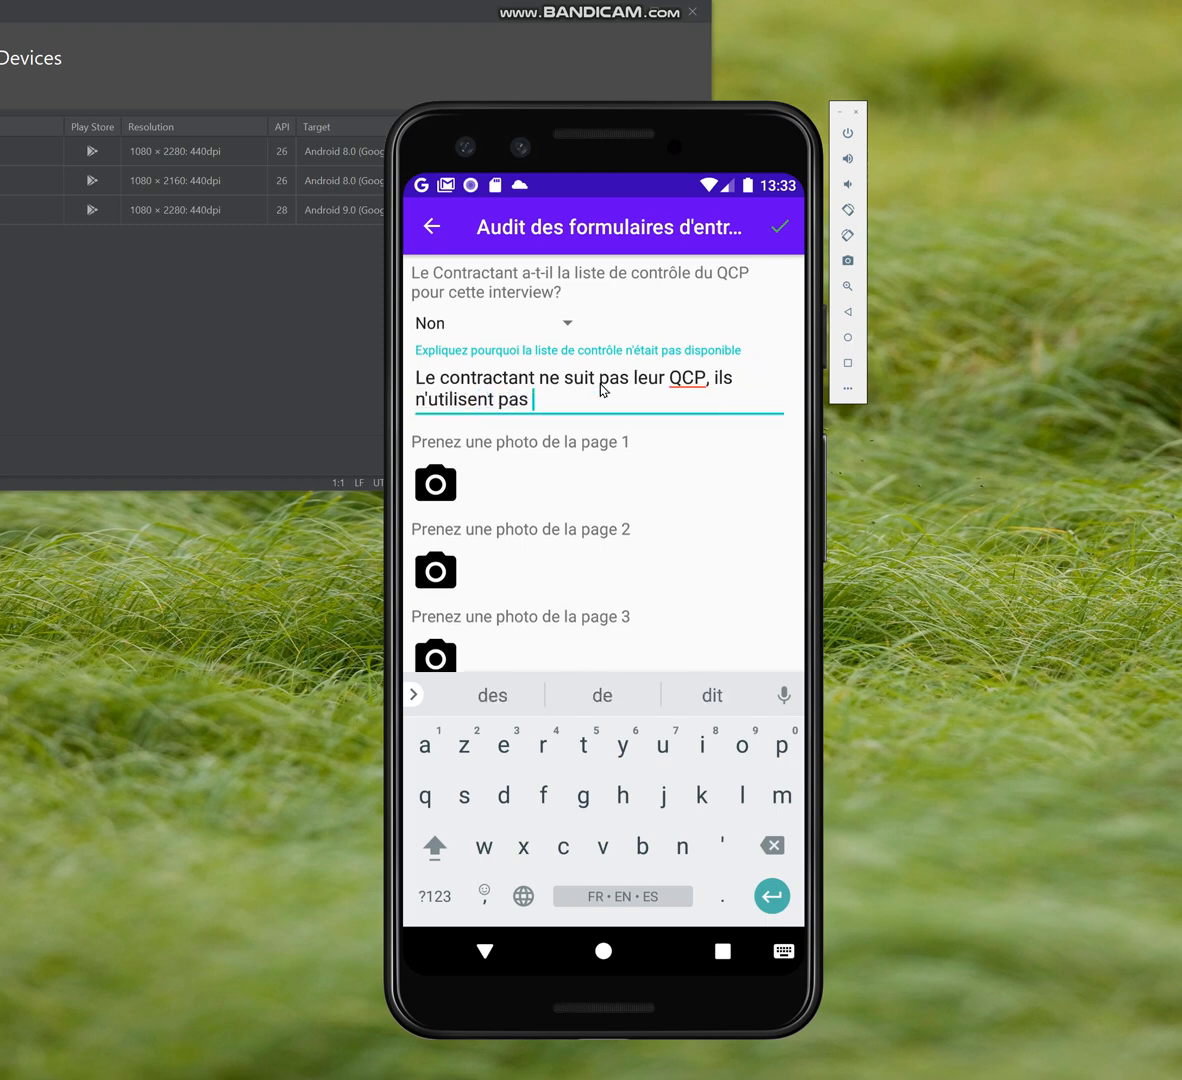
{"action": "type", "text": "de liste "}
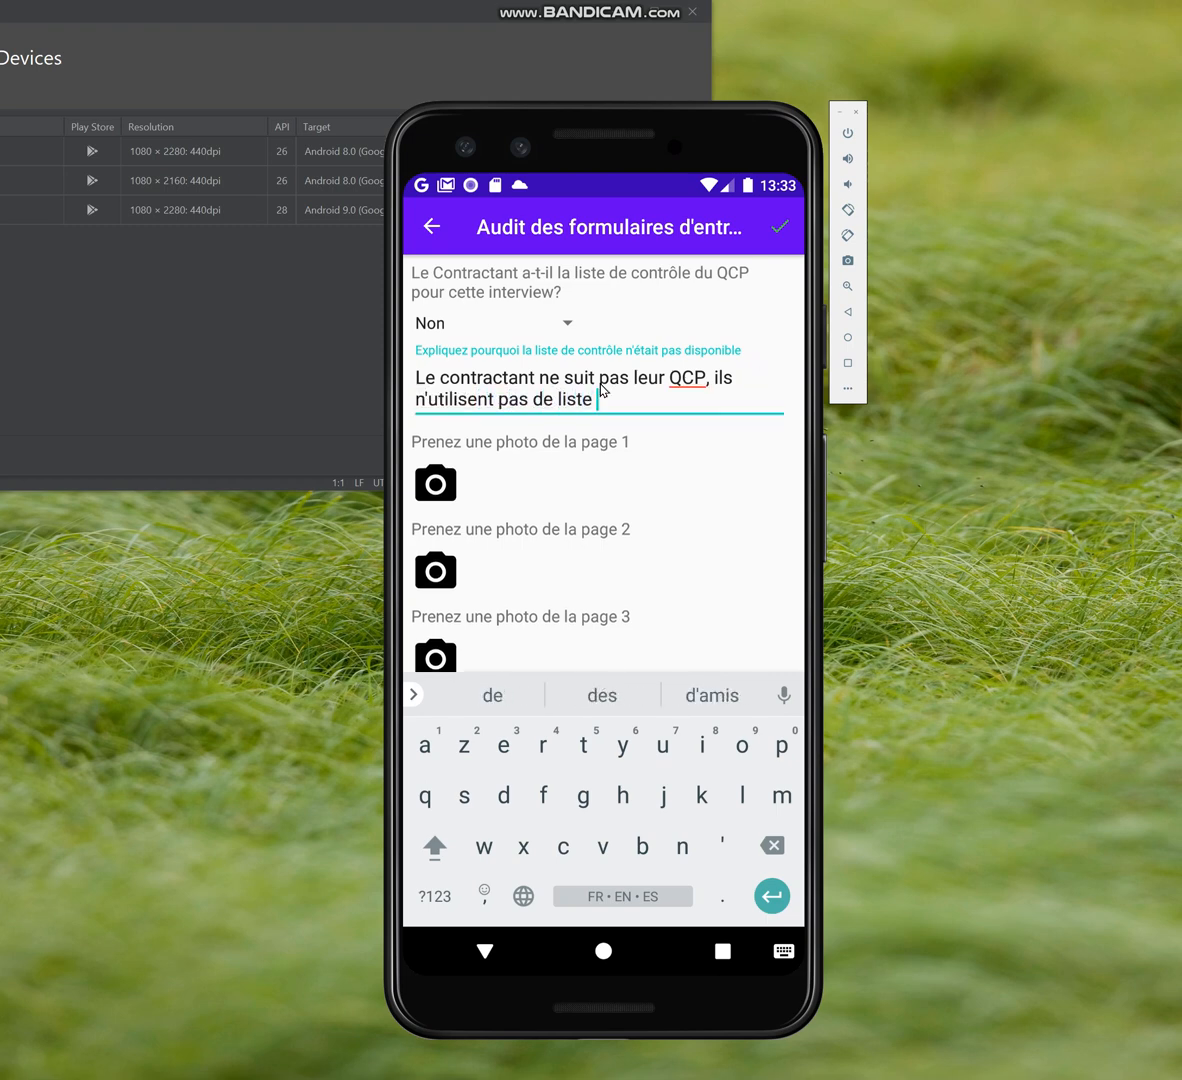
{"action": "type", "text": "de cotnro"}
{"action": "key", "text": "BackSpace"}
{"action": "key", "text": "BackSpace"}
{"action": "key", "text": "BackSpace"}
{"action": "key", "text": "BackSpace"}
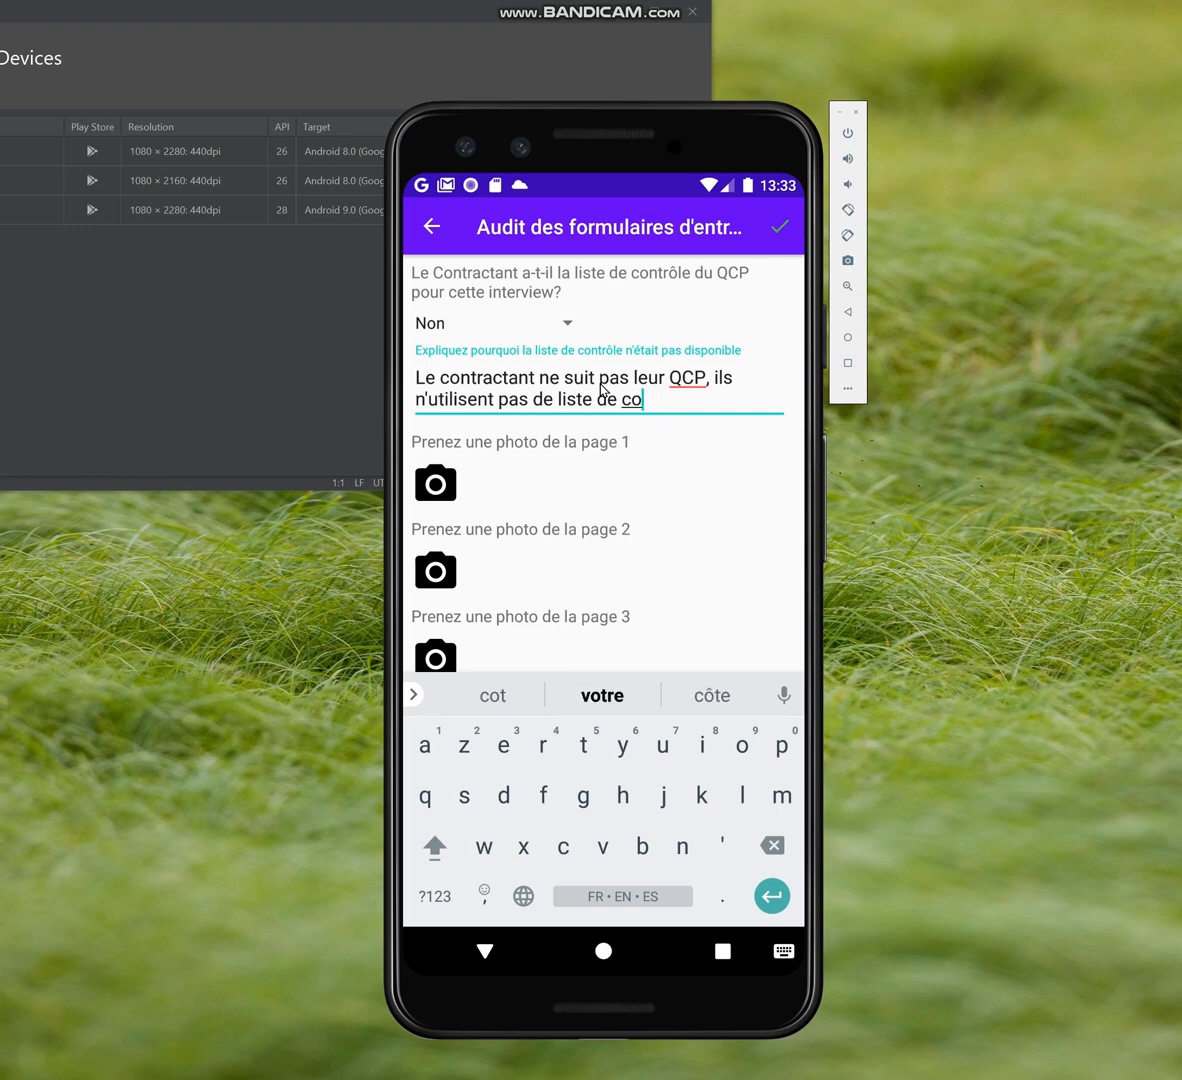
{"action": "type", "text": "ntrole"}
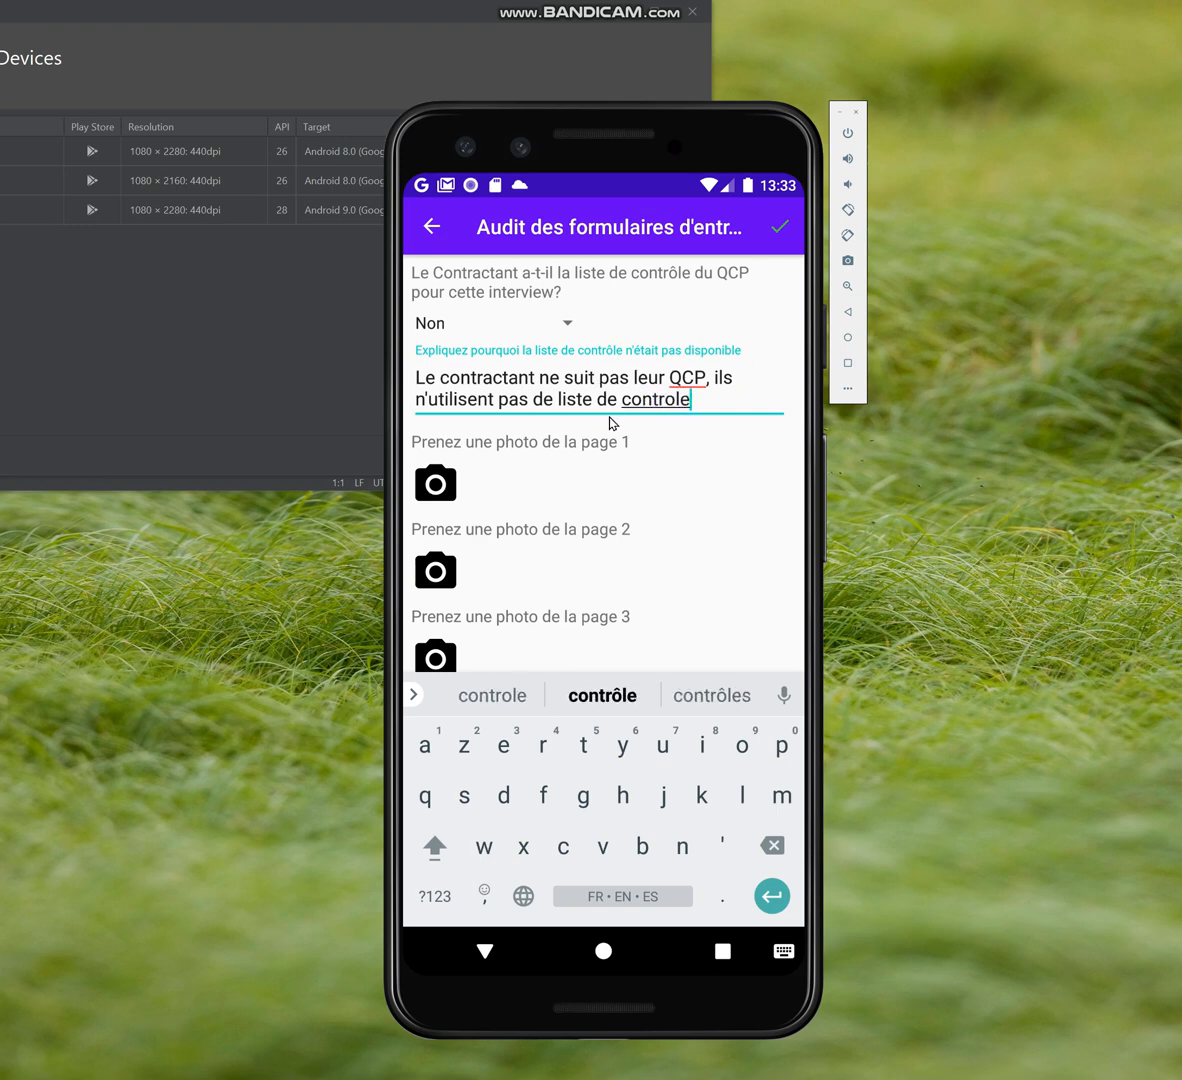
{"action": "type", "text": "."}
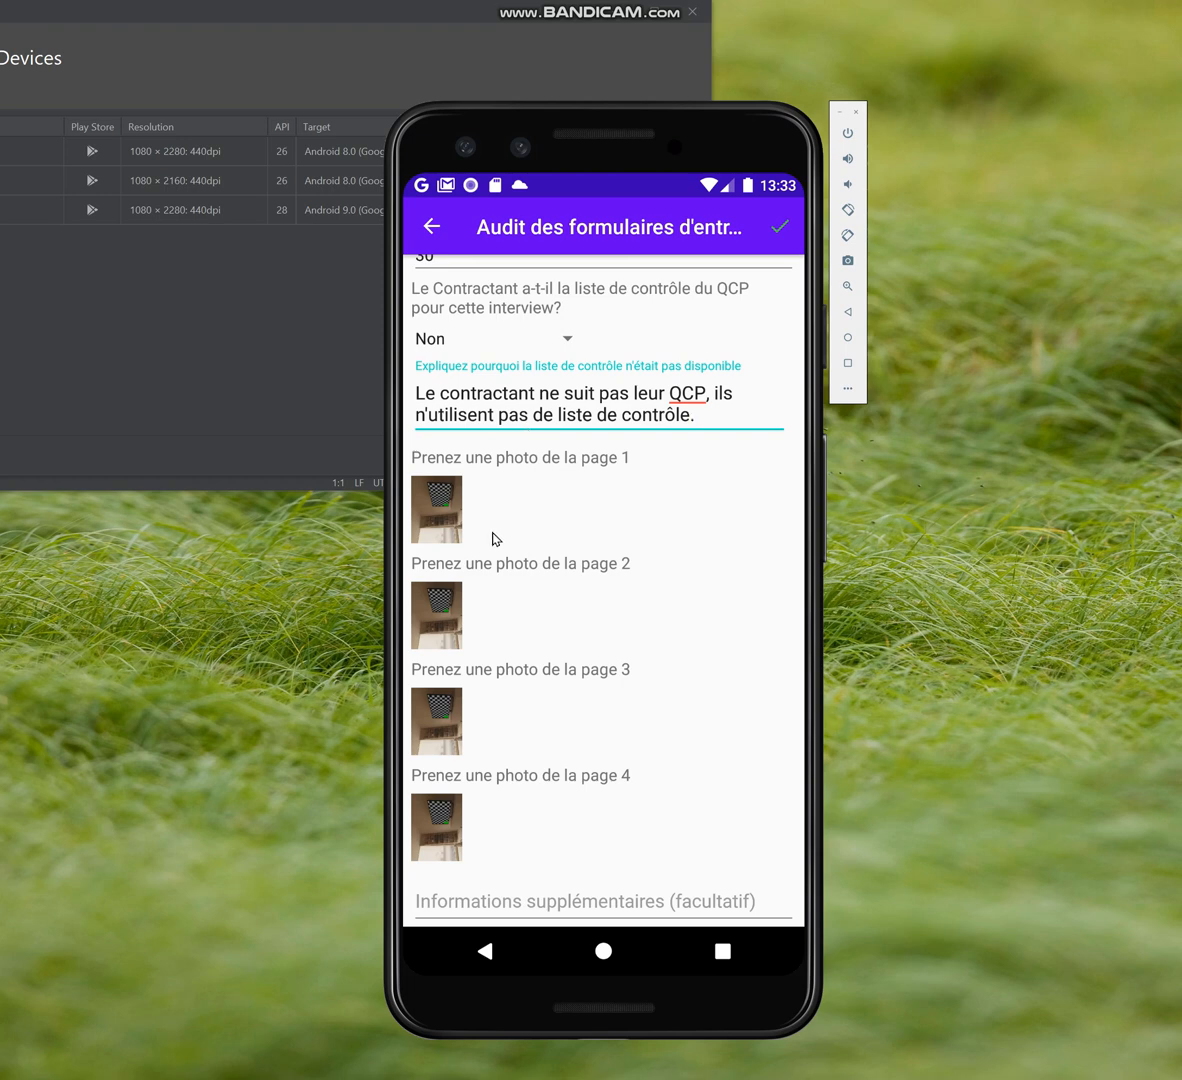
Save the interview's audit without additional information and return to the work order tasks
{"action": "scroll", "coordinate": [659, 689], "scroll_direction": "down", "scroll_amount": 2}
{"action": "left_click", "coordinate": [779, 230]}
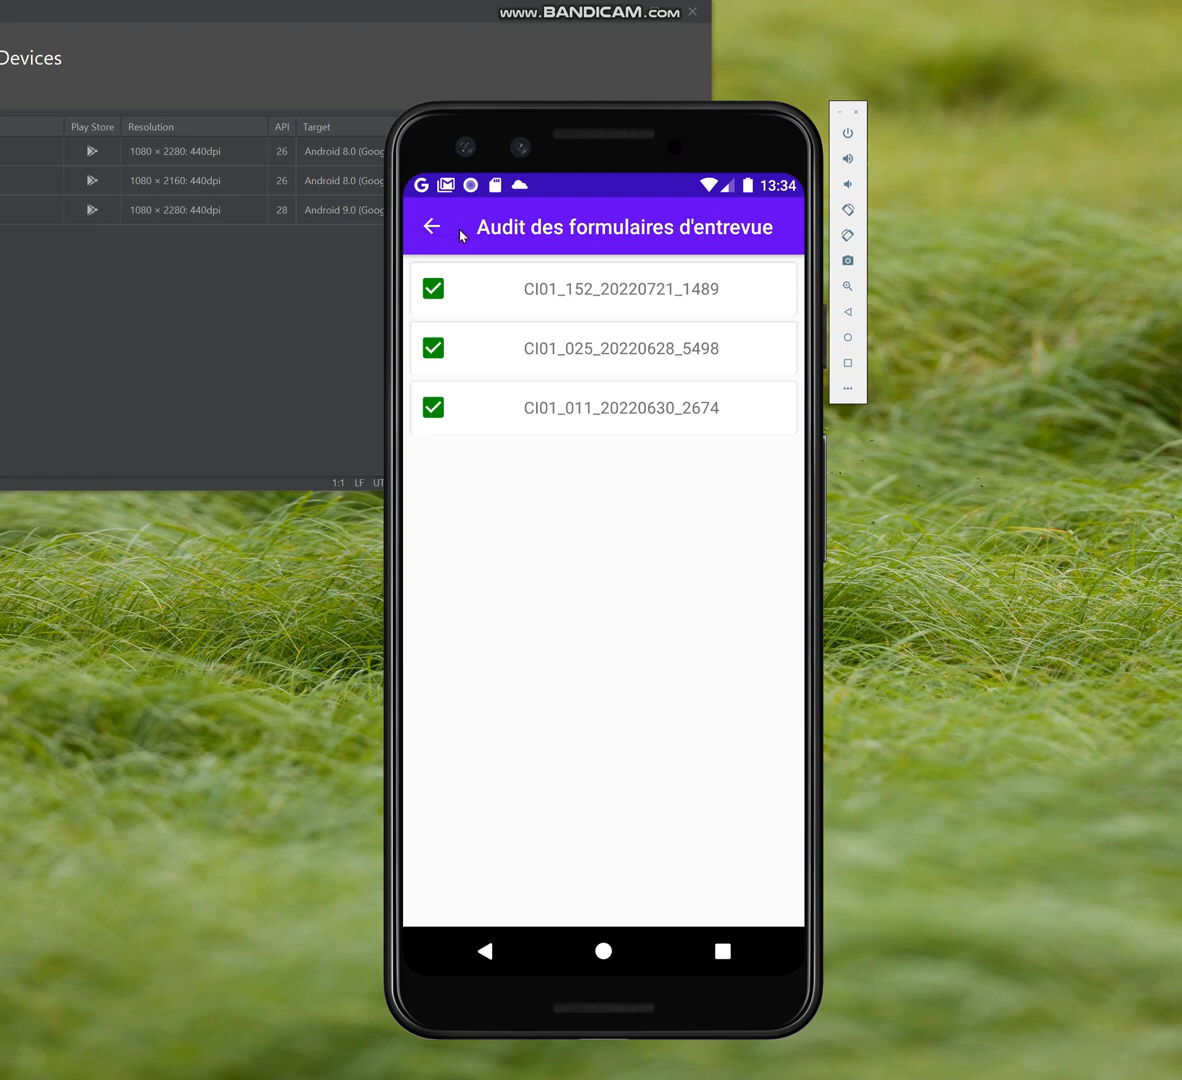
{"action": "left_click", "coordinate": [429, 227]}
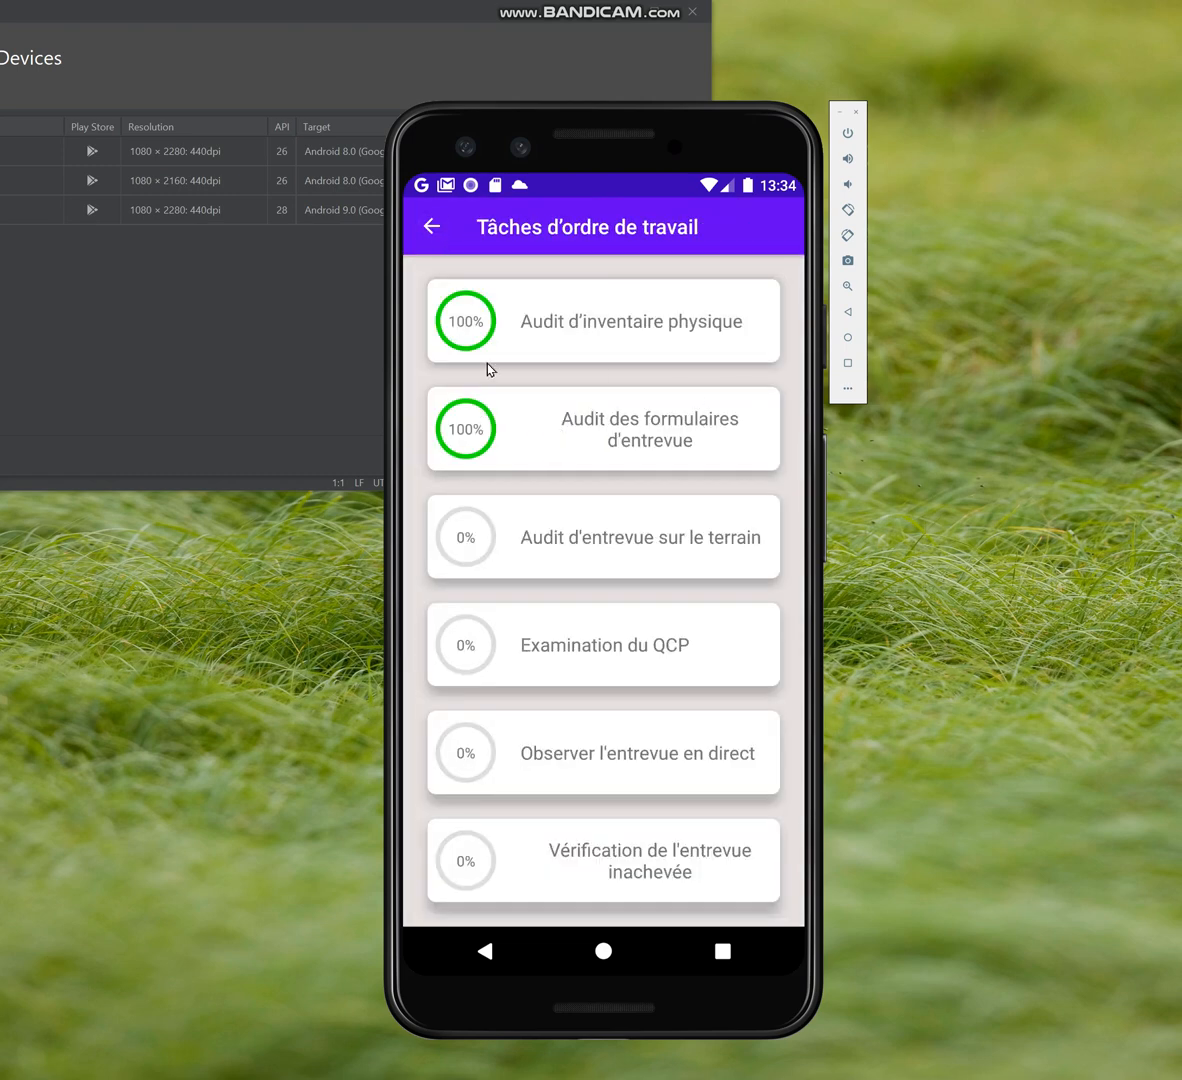
Retake the page 3 photo in the audit of interview CI01_011_20220630_2674 and save the audit again
{"action": "left_click", "coordinate": [579, 437]}
{"action": "left_click", "coordinate": [586, 414]}
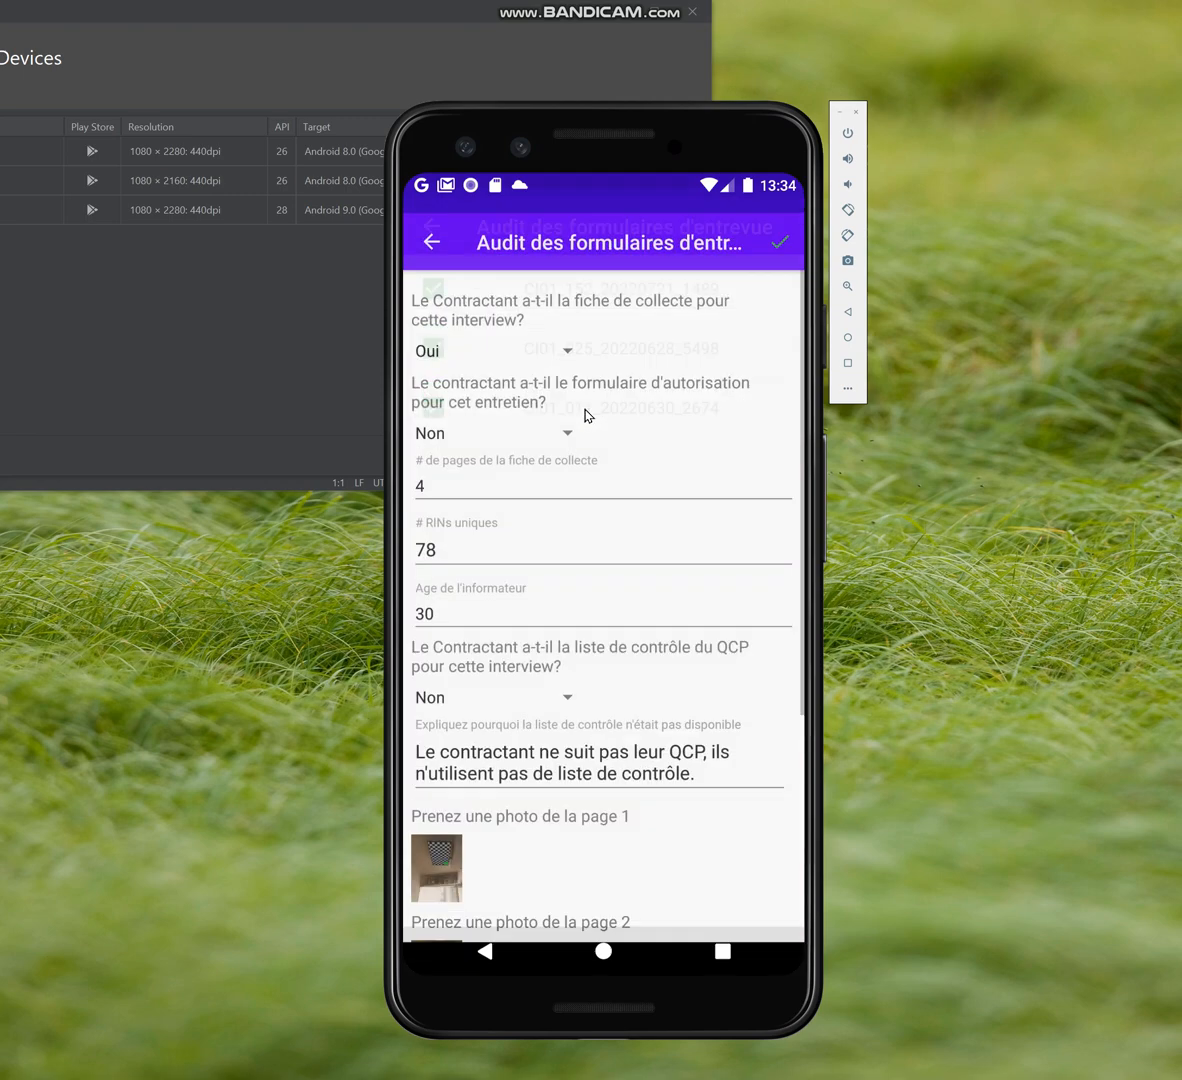
{"action": "scroll", "coordinate": [549, 565], "scroll_direction": "down", "scroll_amount": 5}
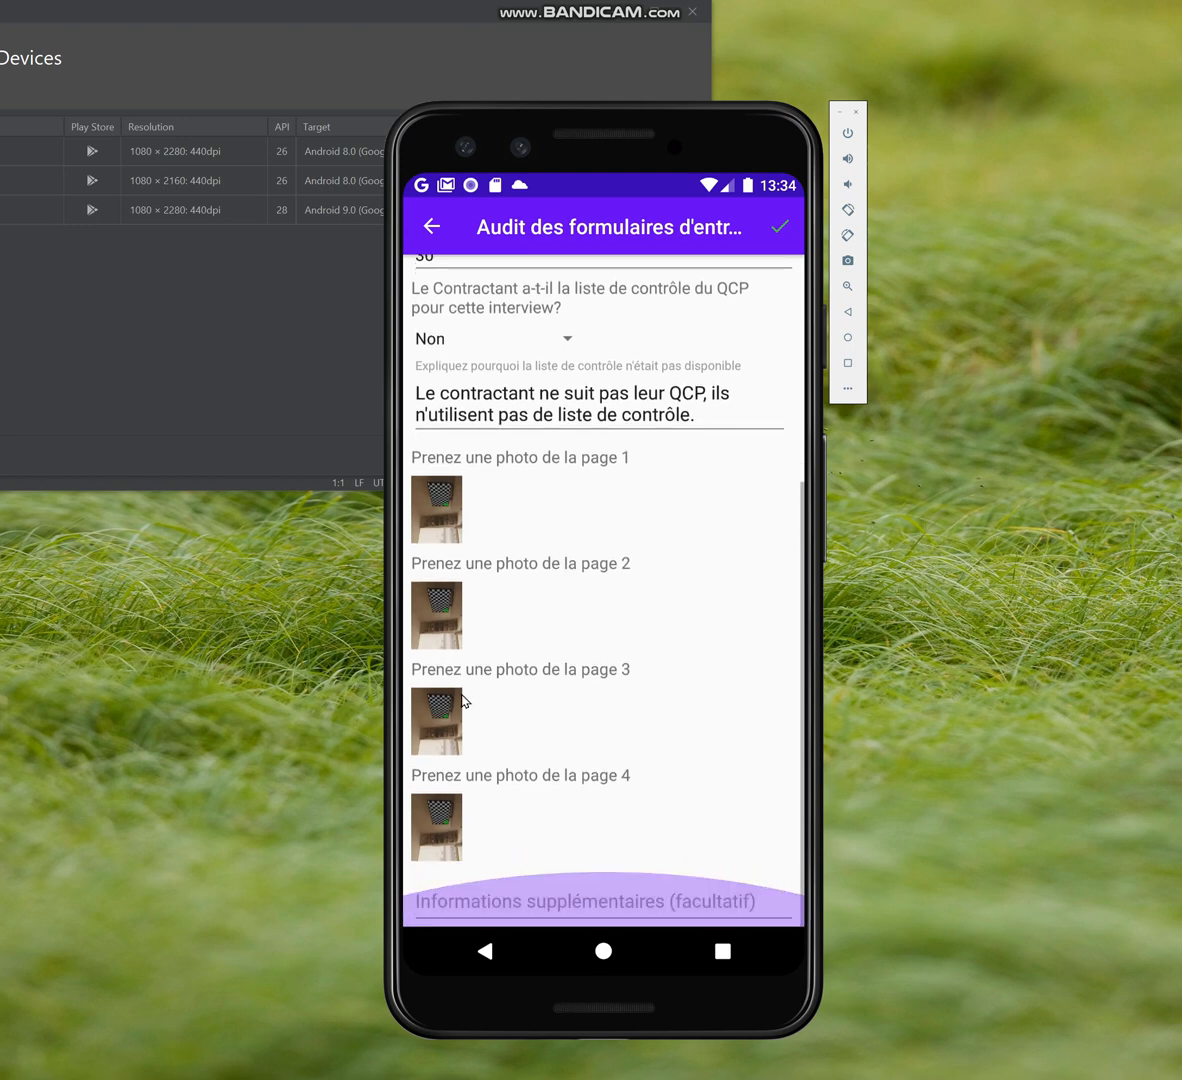
{"action": "left_click", "coordinate": [443, 712]}
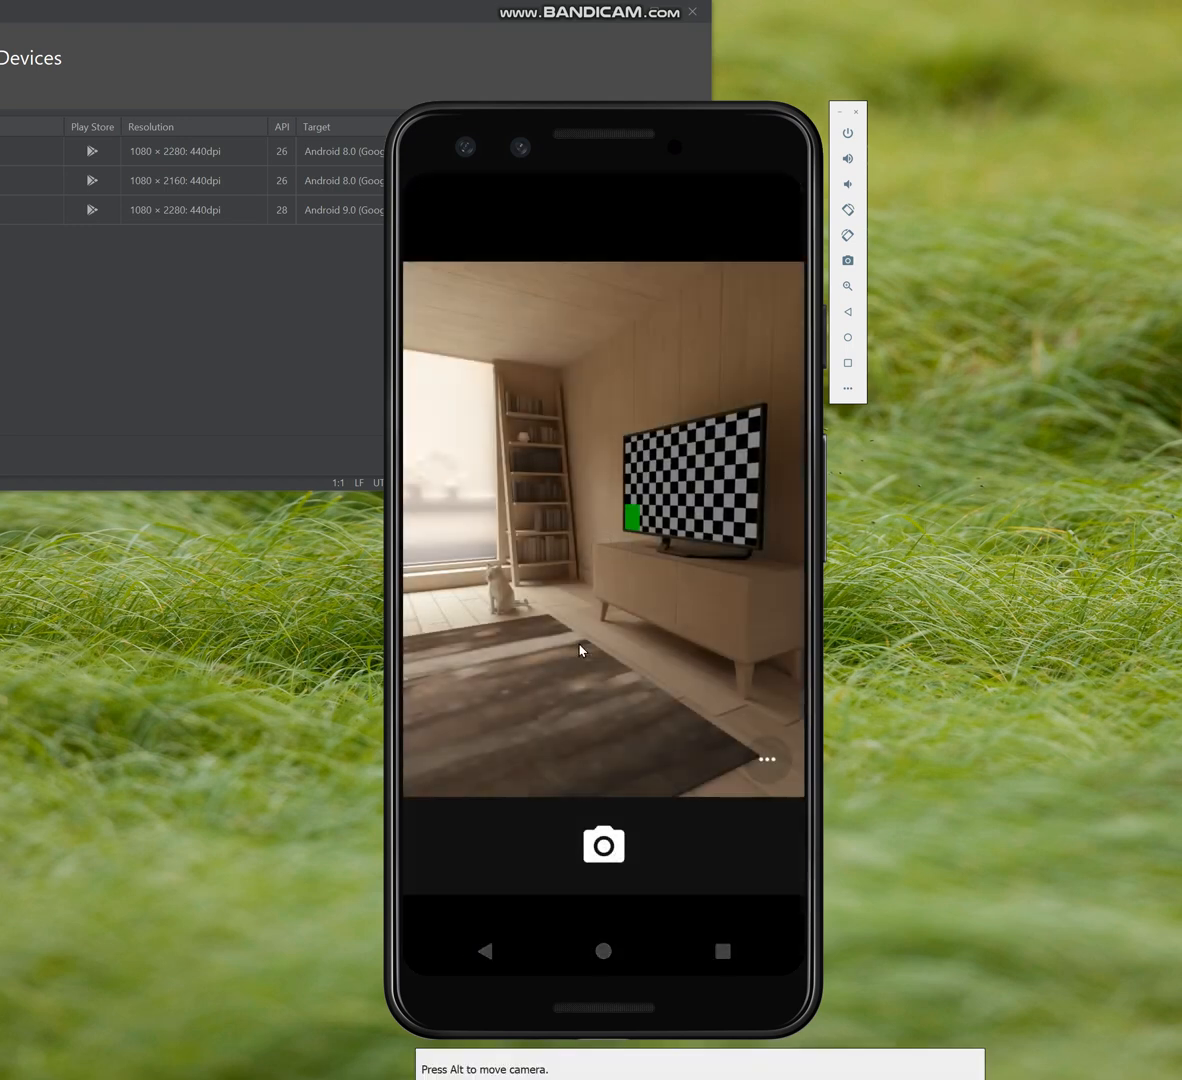
{"action": "left_click", "coordinate": [604, 846]}
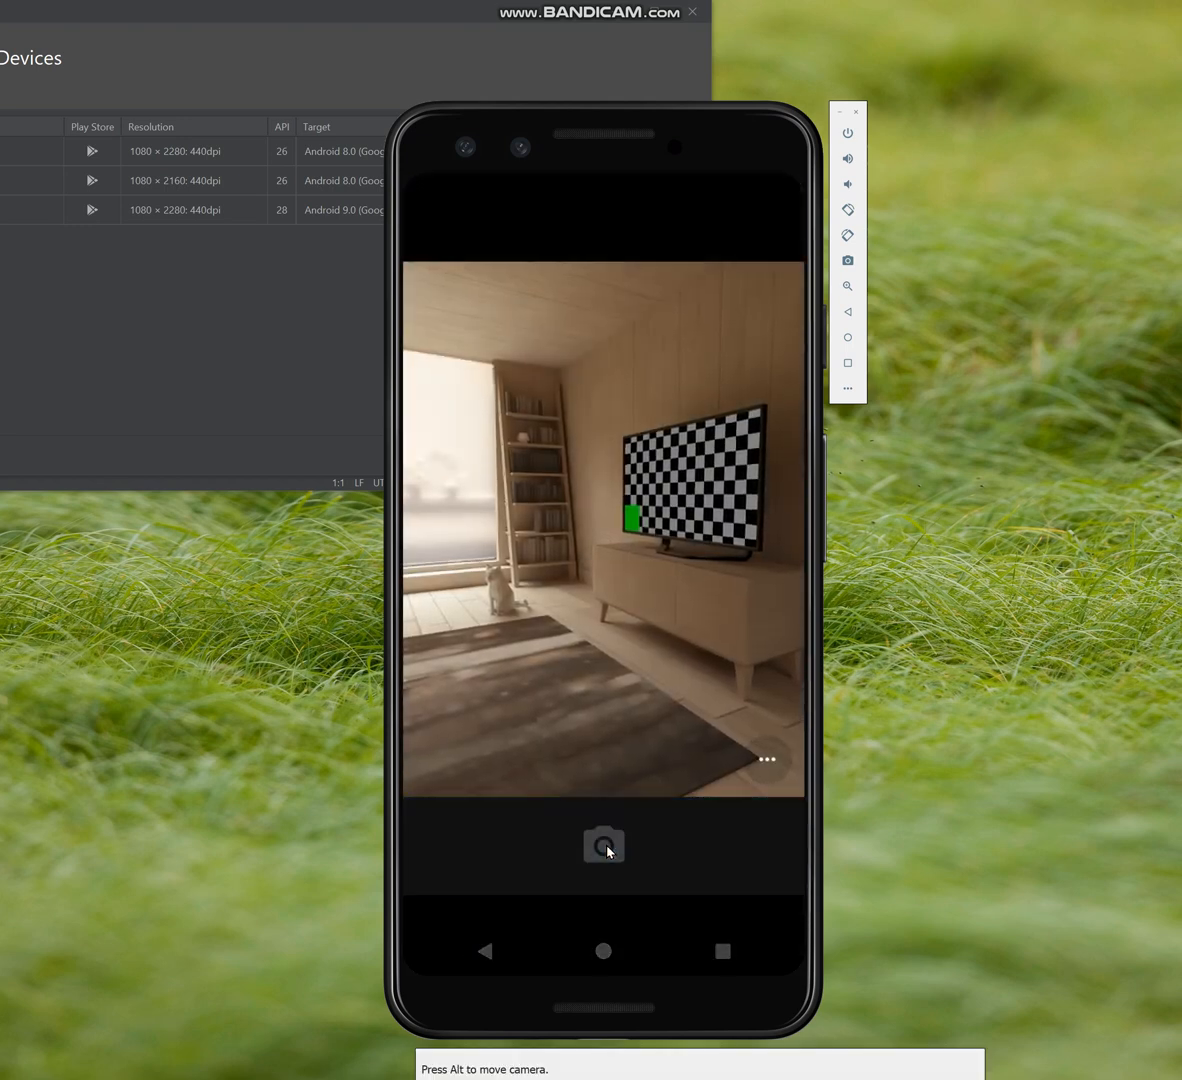
{"action": "left_click", "coordinate": [606, 855]}
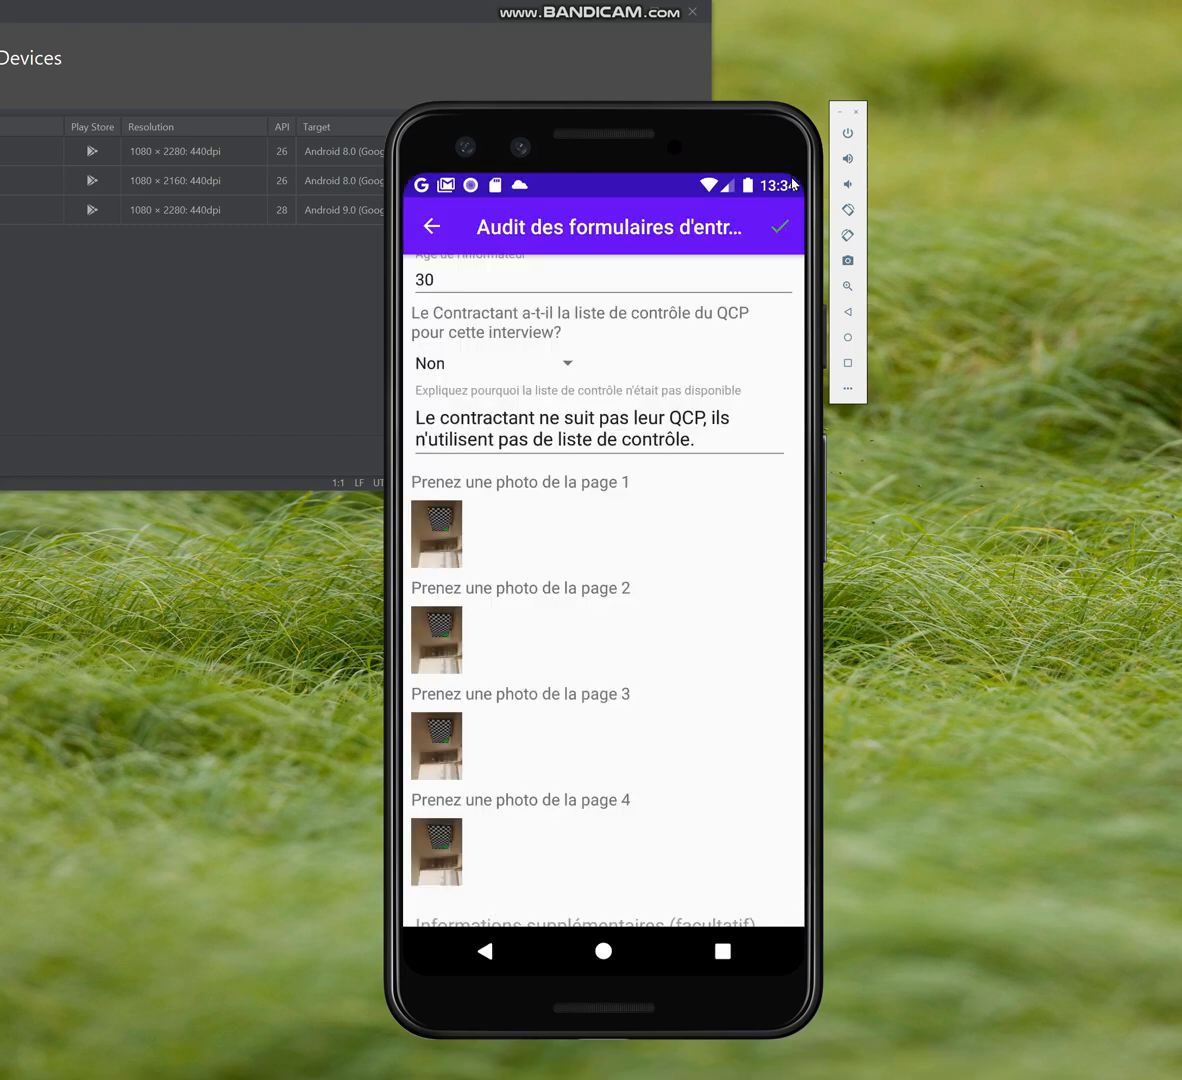
{"action": "left_click", "coordinate": [781, 231]}
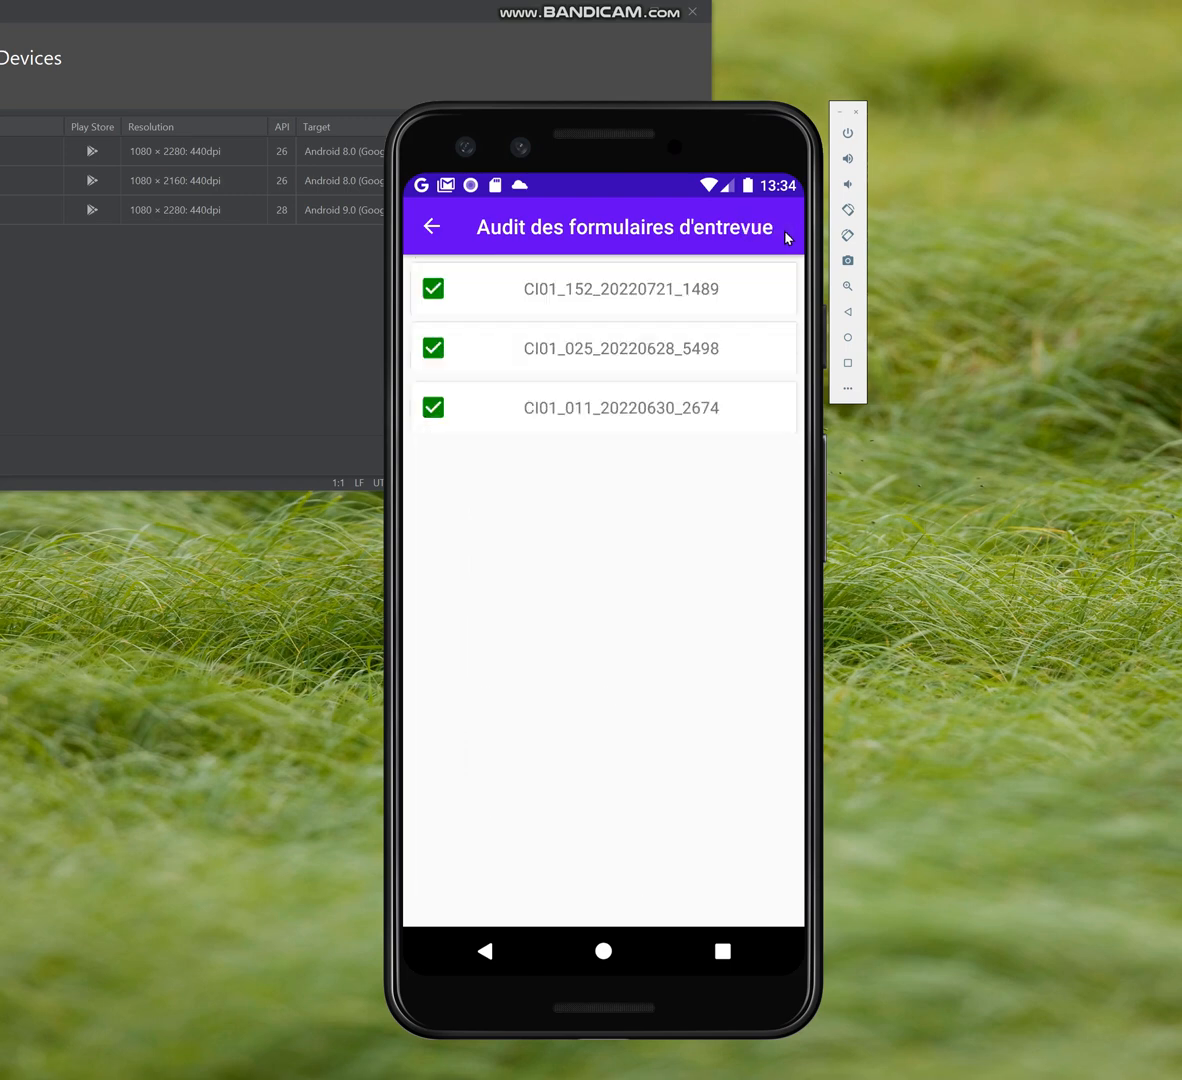
{"action": "left_click", "coordinate": [432, 224]}
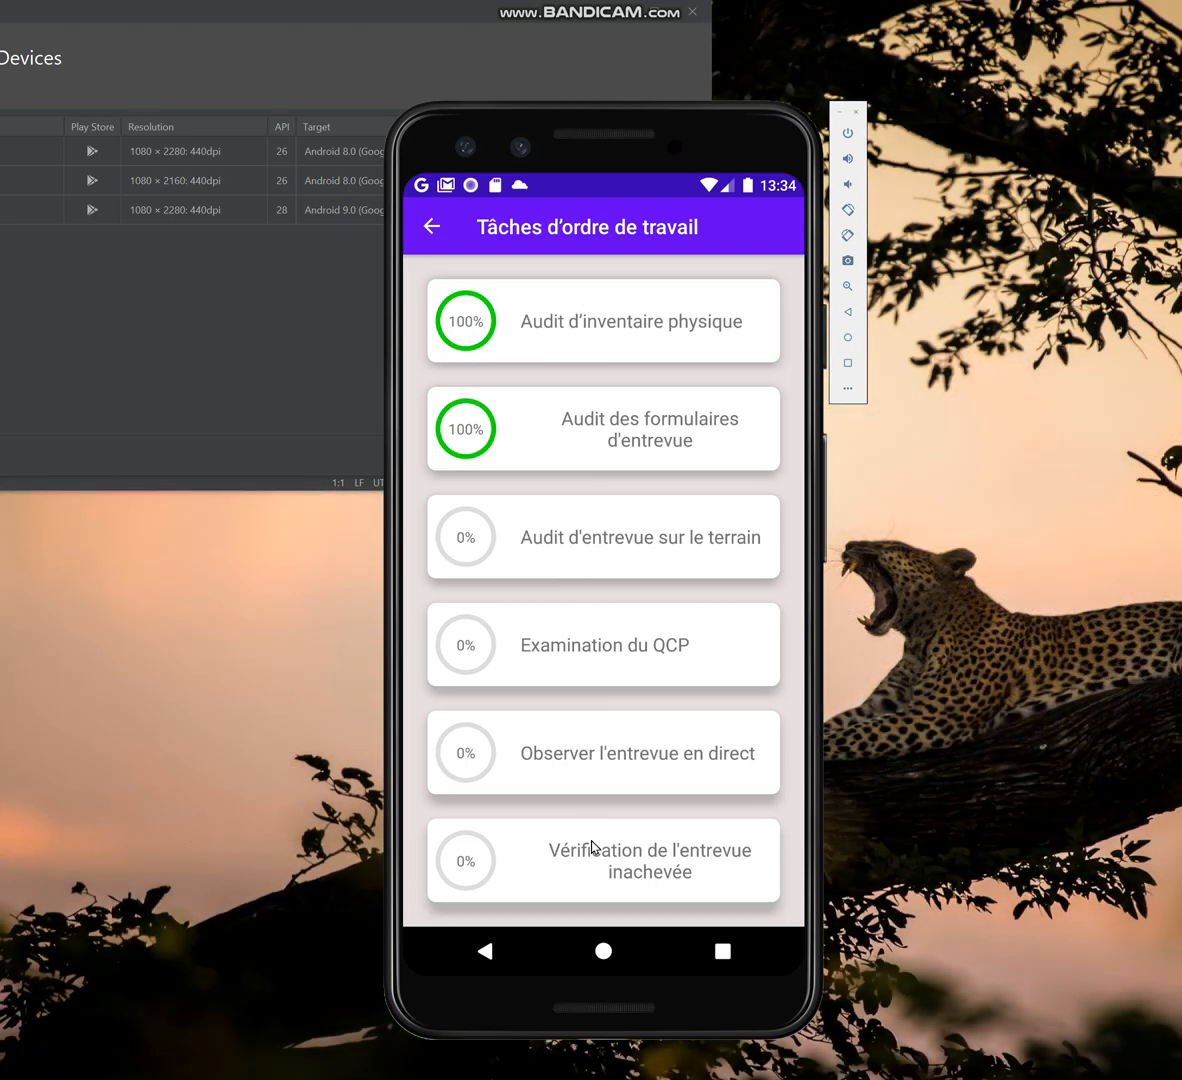
Review the interview list of the forms audit and look into the Observer l'entrevue en direct and Examination du QCP tasks
{"action": "left_click", "coordinate": [591, 442]}
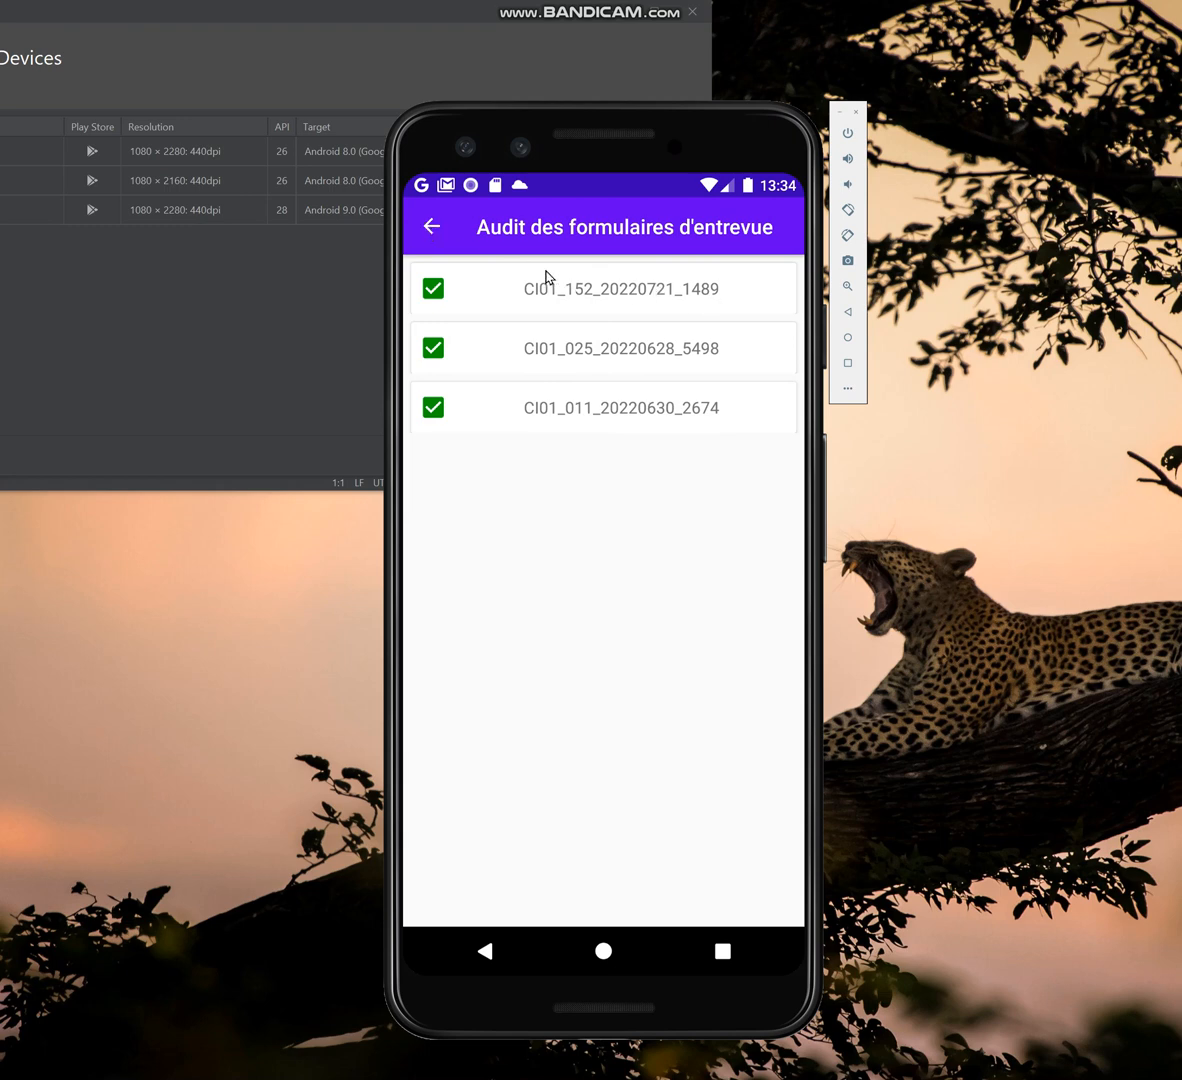
{"action": "left_click", "coordinate": [435, 230]}
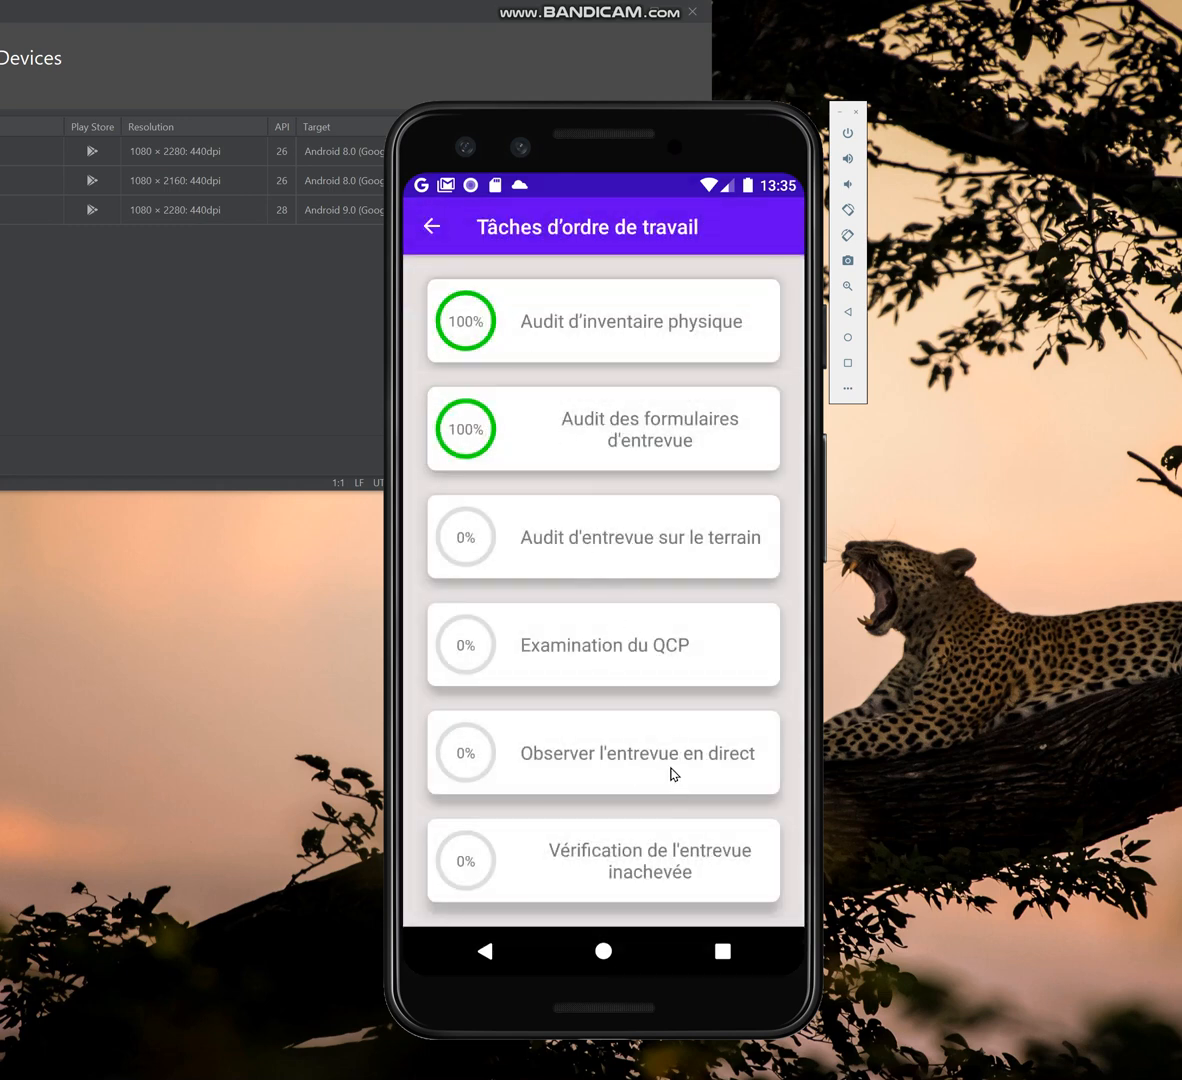
{"action": "left_click", "coordinate": [623, 762]}
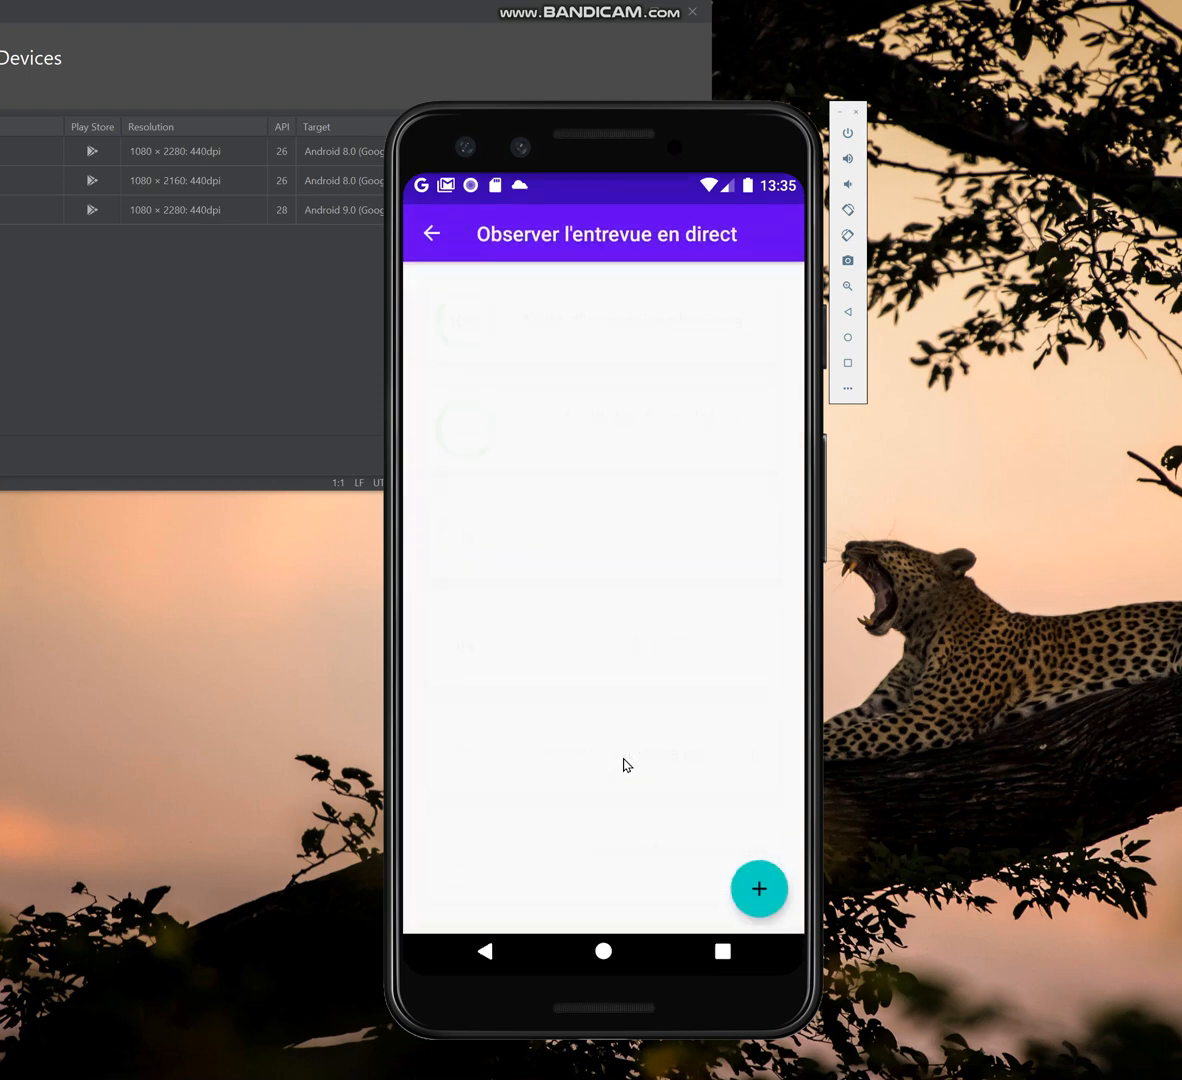
{"action": "left_click", "coordinate": [446, 231]}
{"action": "left_click", "coordinate": [615, 651]}
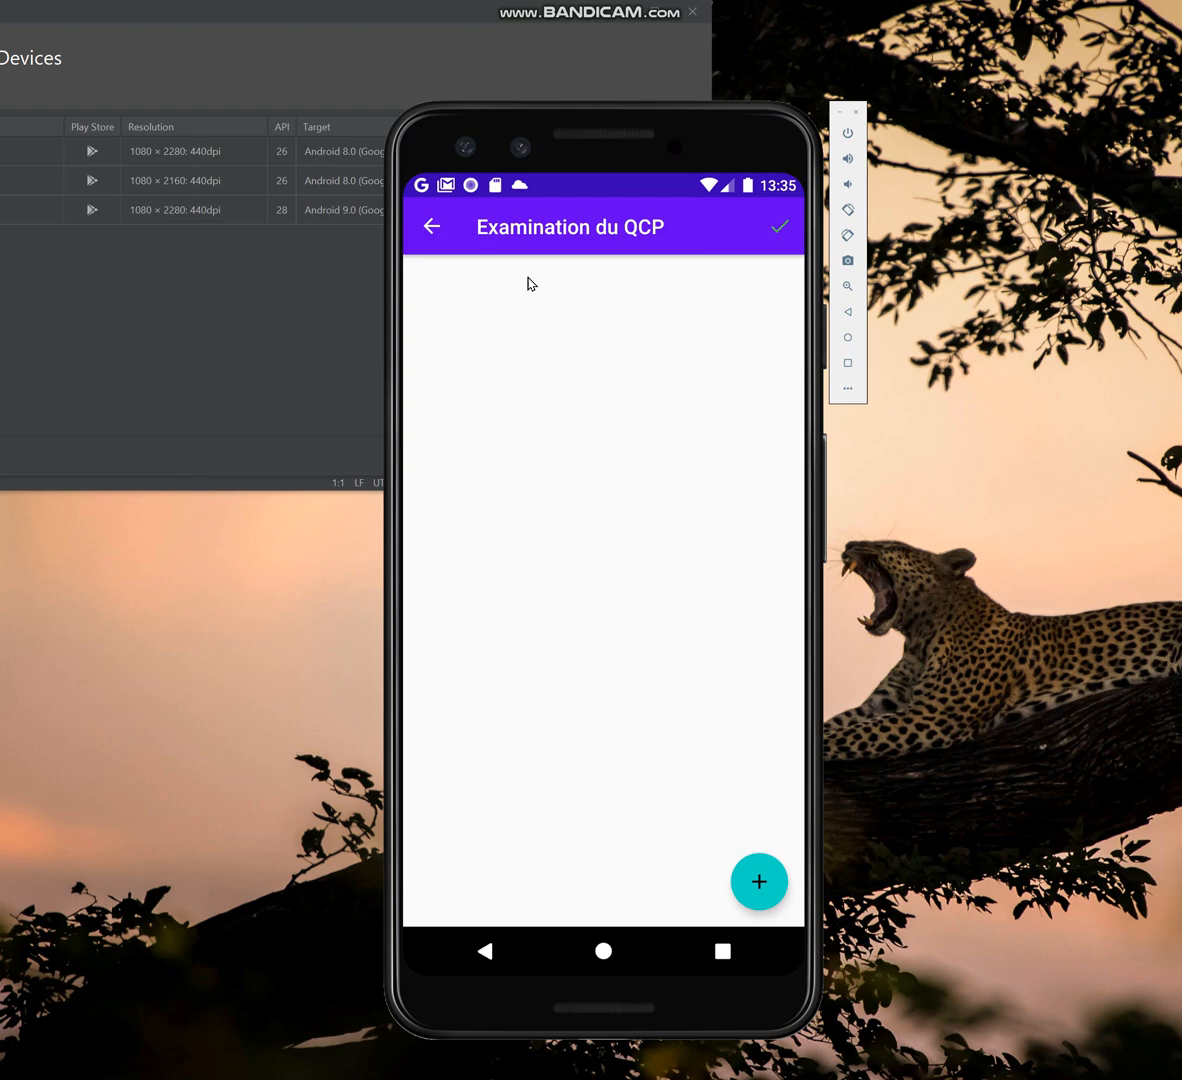
{"action": "left_click", "coordinate": [450, 234]}
{"action": "left_click", "coordinate": [554, 417]}
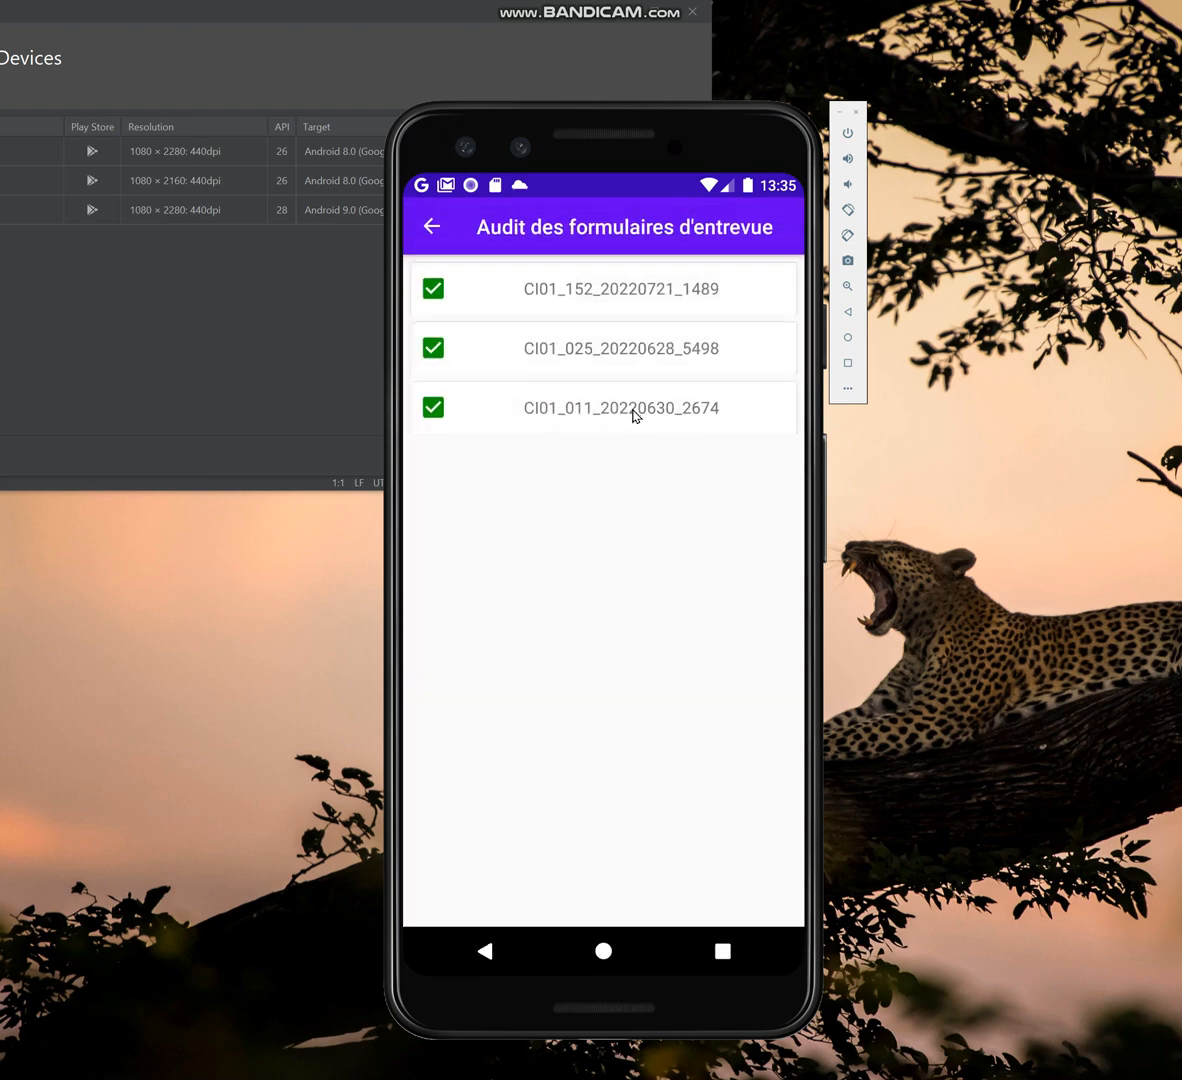
{"action": "left_click", "coordinate": [431, 227]}
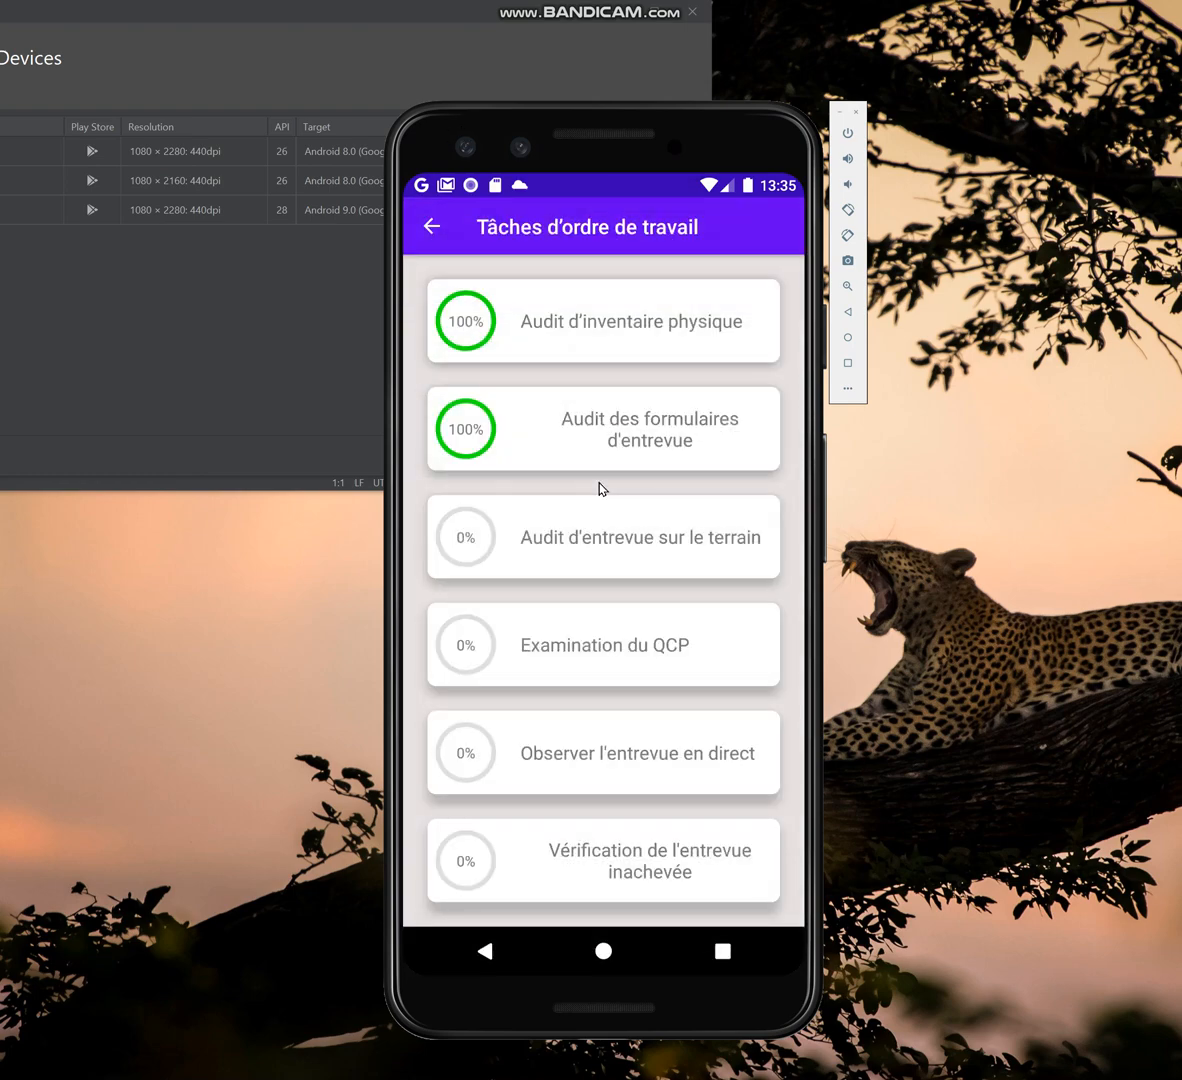